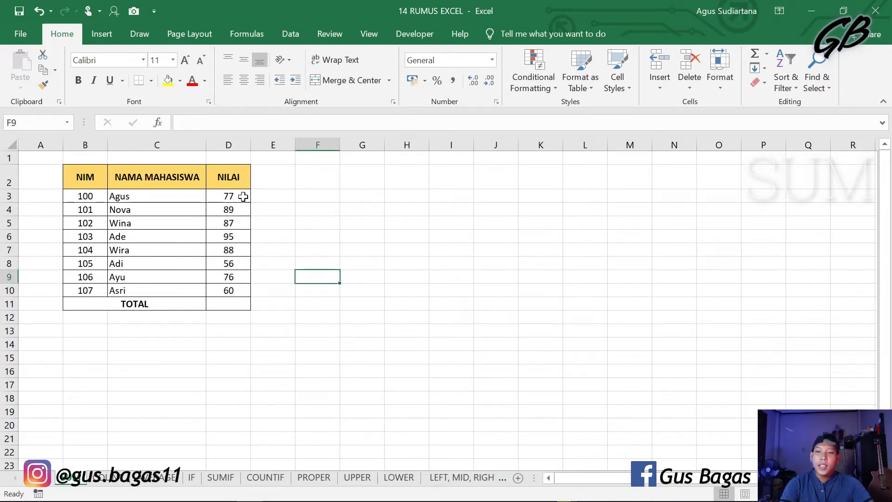
# Step: Add up the NILAI scores in the TOTAL cell D11 with a SUM formula over D3:D10
pyautogui.moveTo(242, 196); pyautogui.dragTo(239, 296)
pyautogui.click(234, 306)
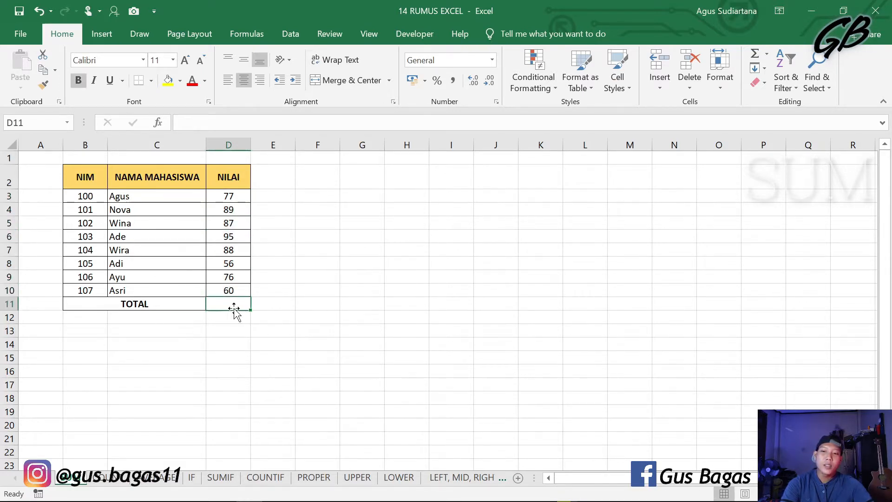
pyautogui.write('=')
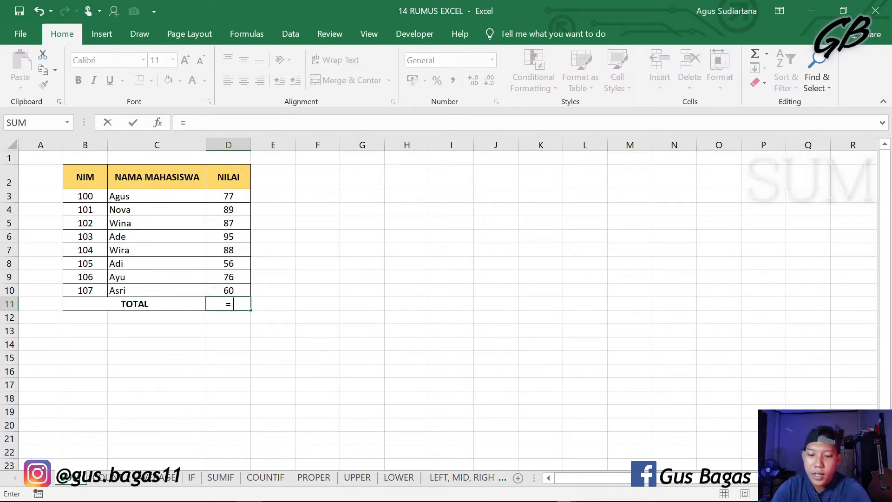
pyautogui.write('SUM')
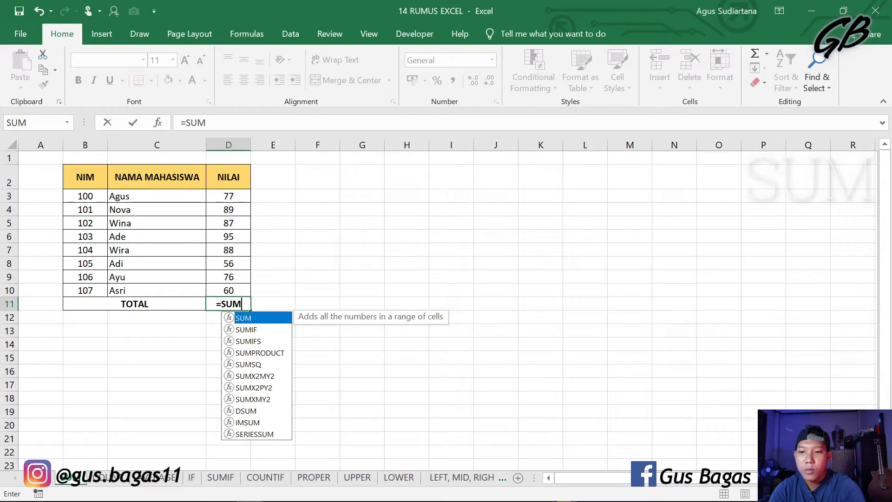
pyautogui.write('(')
pyautogui.moveTo(233, 198); pyautogui.dragTo(229, 289)
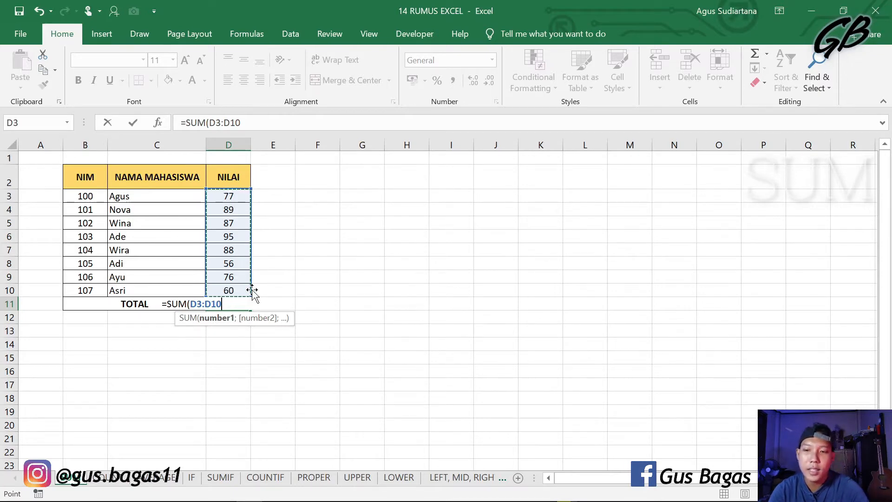
pyautogui.press('Return')
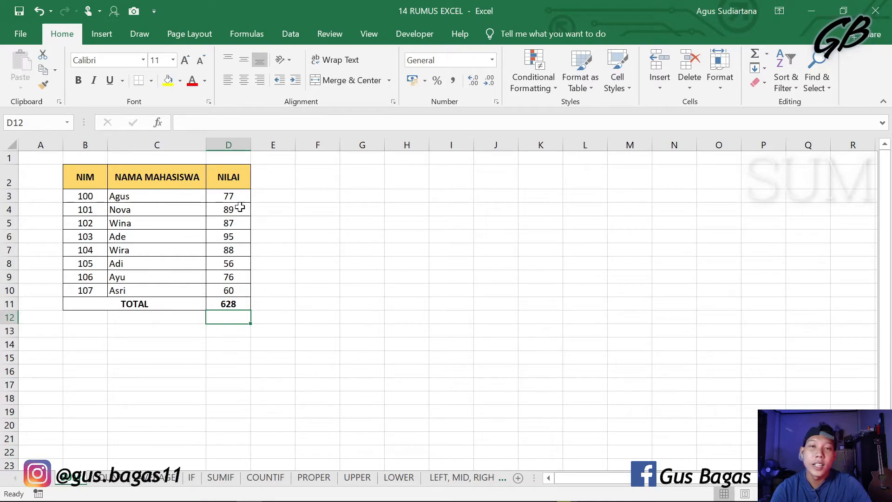
pyautogui.press('Up')
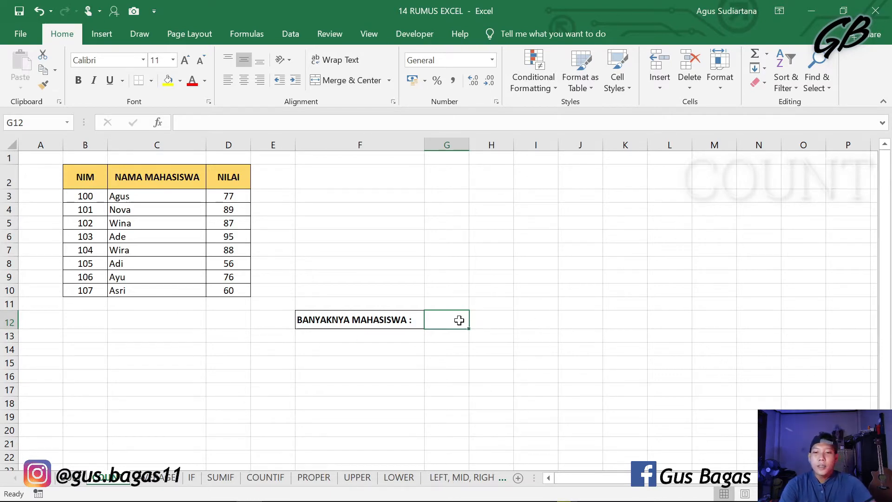
# Step: On the COUNT sheet, enter a COUNT formula over the NILAI range D3:D10 in cell G12 beside BANYAKNYA MAHASISWA
pyautogui.write('=')
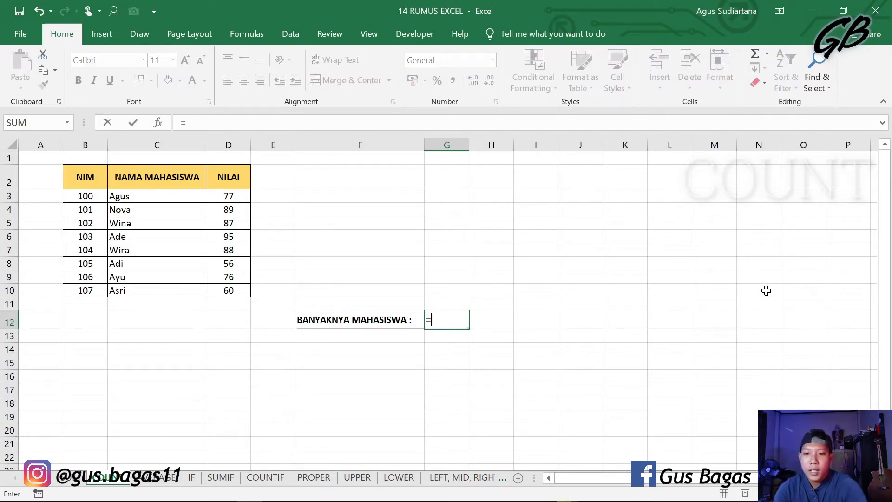
pyautogui.write('COUNT')
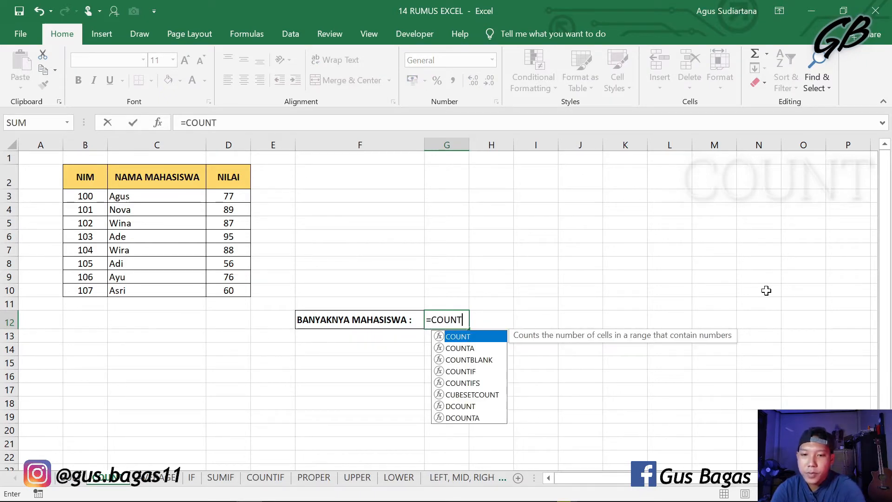
pyautogui.write('(')
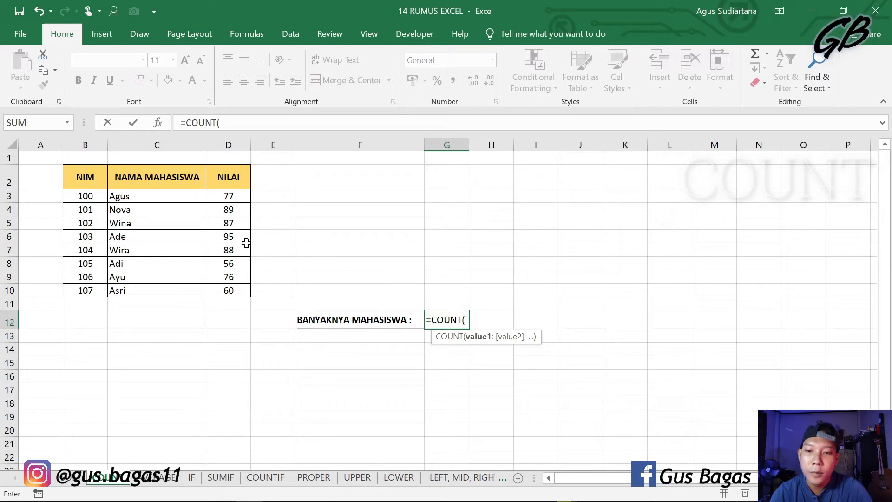
pyautogui.click(237, 197)
pyautogui.moveTo(237, 197); pyautogui.dragTo(231, 287)
pyautogui.press('Return')
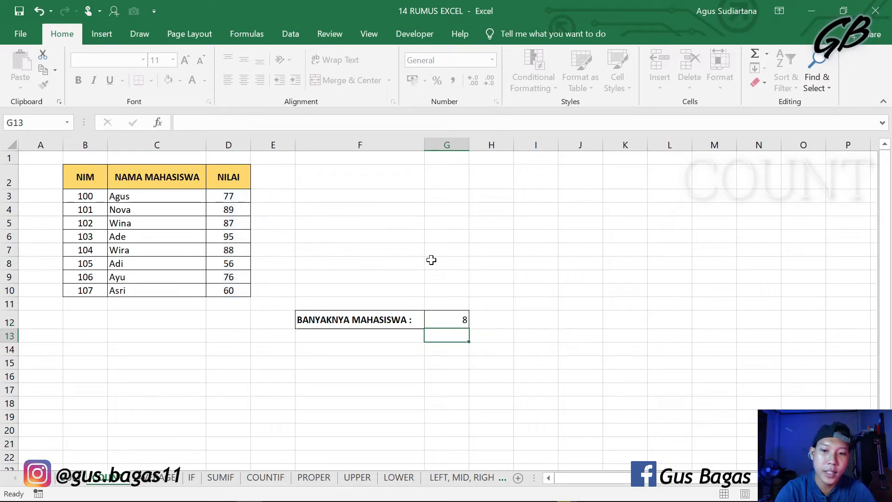
pyautogui.click(449, 320)
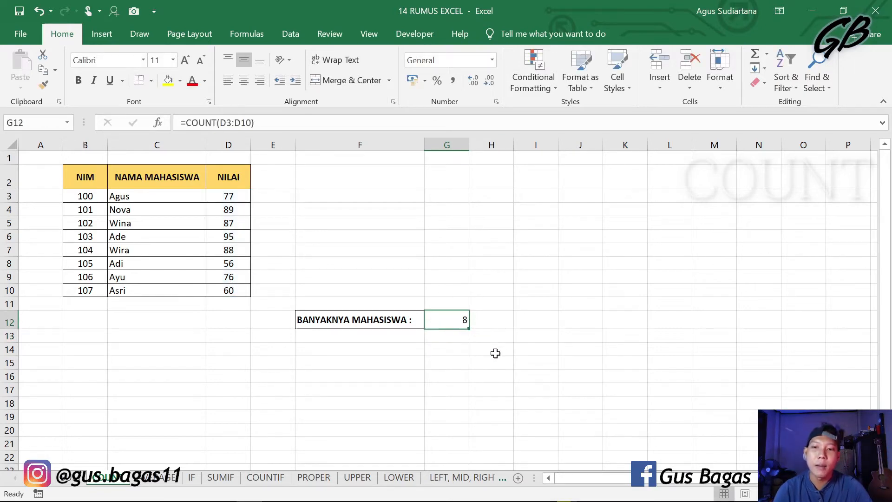
# Step: Compare the numeric NILAI range D3:D10 with the text NAMA MAHASISWA range C3:C10 by selecting each
pyautogui.click(447, 377)
pyautogui.moveTo(235, 200); pyautogui.dragTo(229, 288)
pyautogui.click(327, 235)
pyautogui.moveTo(179, 197); pyautogui.dragTo(178, 289)
pyautogui.click(312, 210)
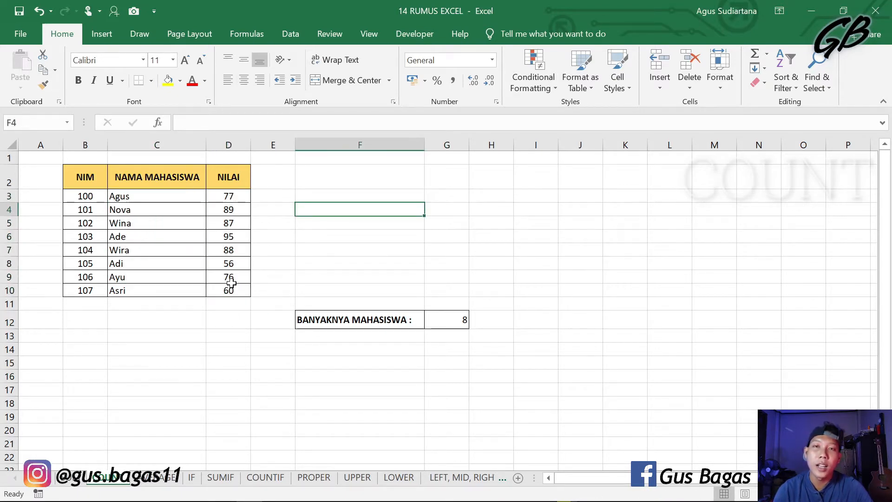
pyautogui.moveTo(152, 197); pyautogui.dragTo(159, 289)
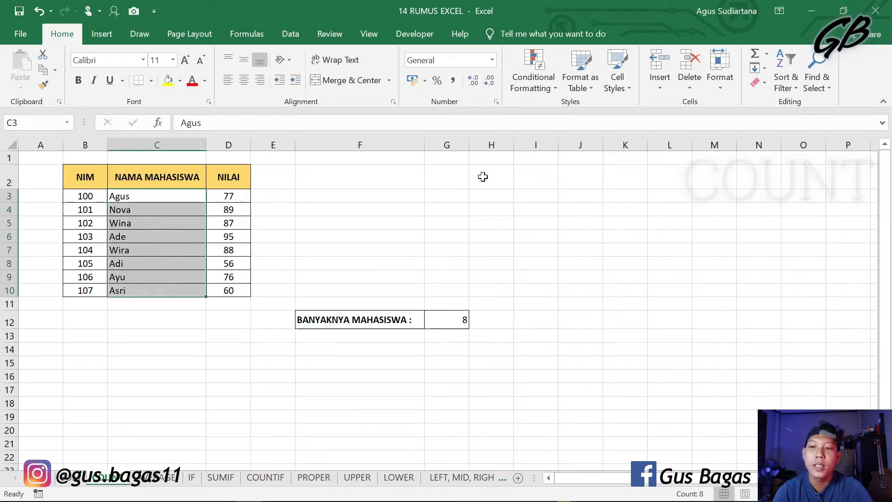
pyautogui.click(482, 177)
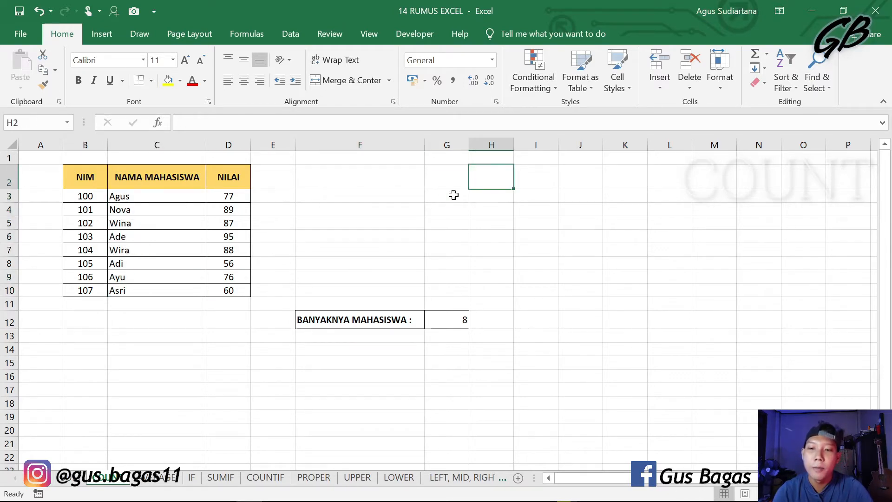
# Step: Clear G12 and try counting the students with a COUNT formula over the text names in C3:C10
pyautogui.click(444, 317)
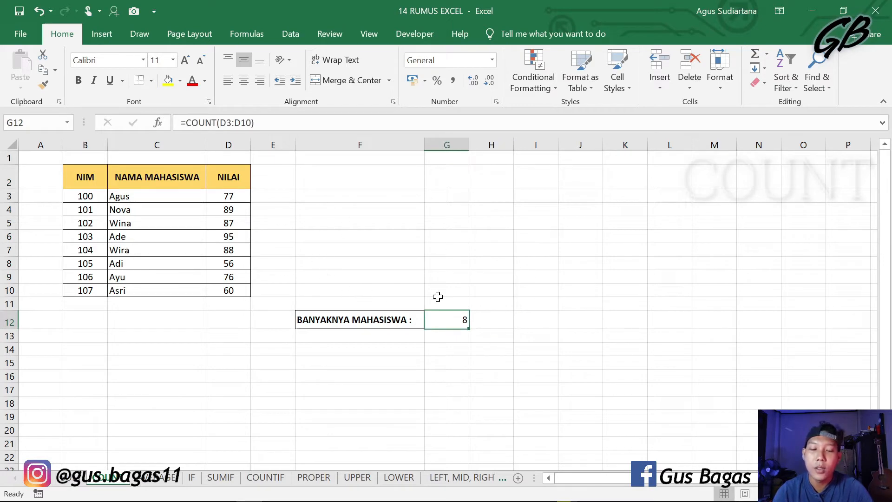
pyautogui.press('BackSpace')
pyautogui.click(633, 316)
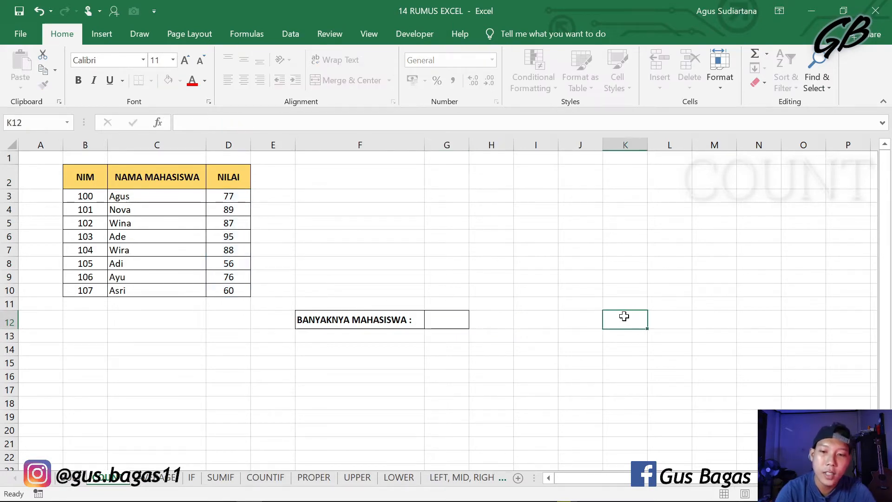
pyautogui.click(457, 325)
pyautogui.write('=COU')
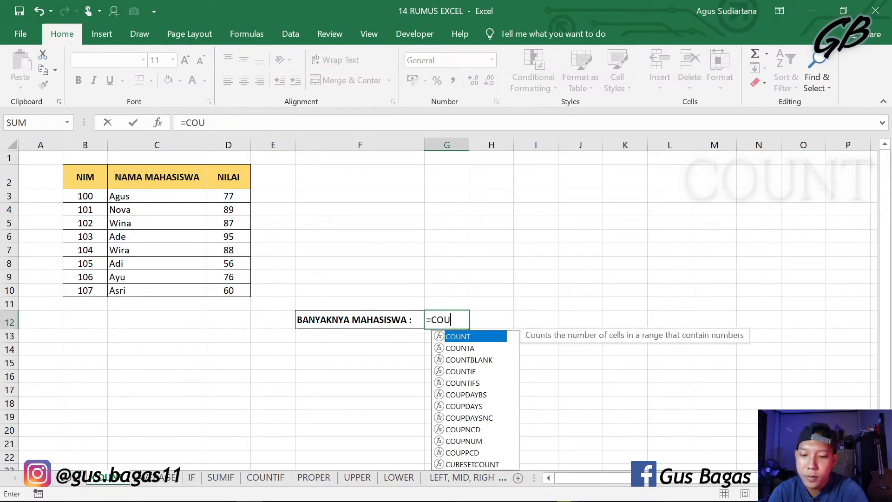
pyautogui.write('NT(')
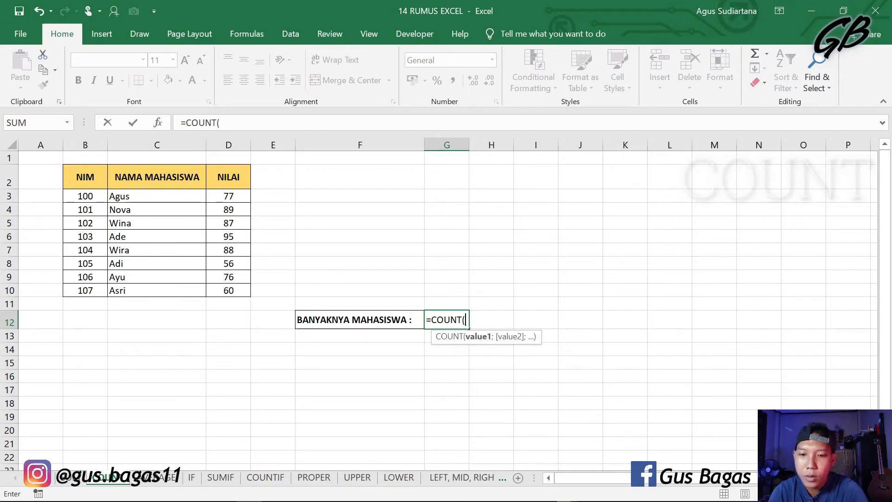
pyautogui.moveTo(184, 196); pyautogui.dragTo(181, 288)
pyautogui.press('Return')
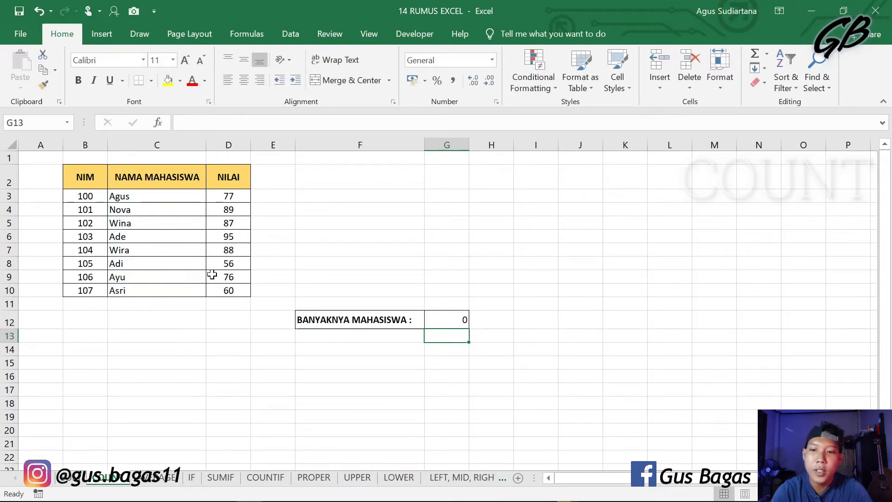
# Step: Replace the formula in G12 with a COUNT over the numeric NILAI range D3:D10
pyautogui.click(436, 318)
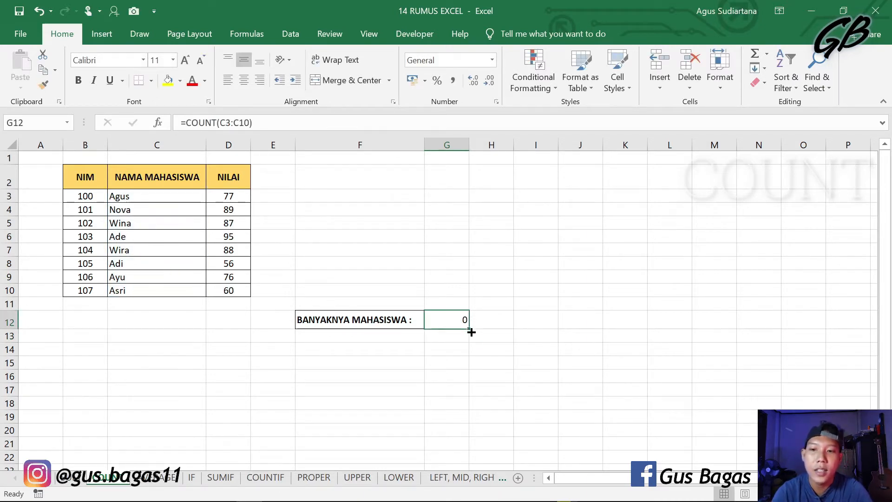
pyautogui.press('BackSpace')
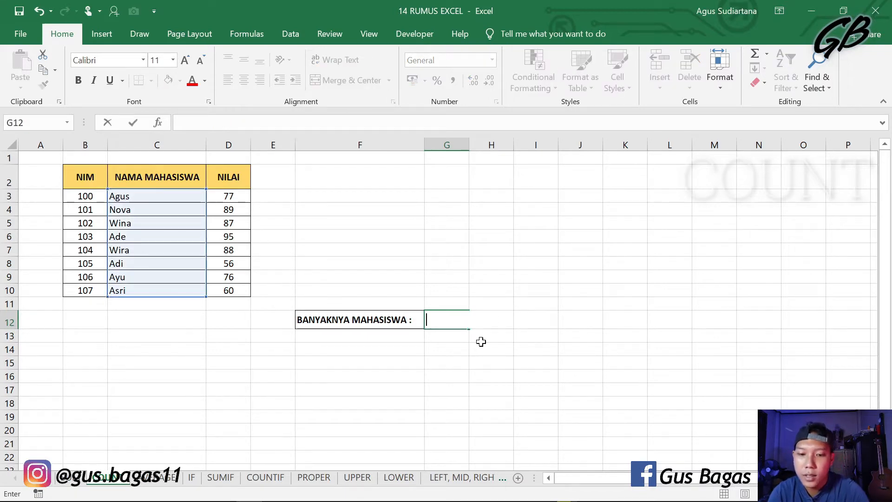
pyautogui.write('=COU')
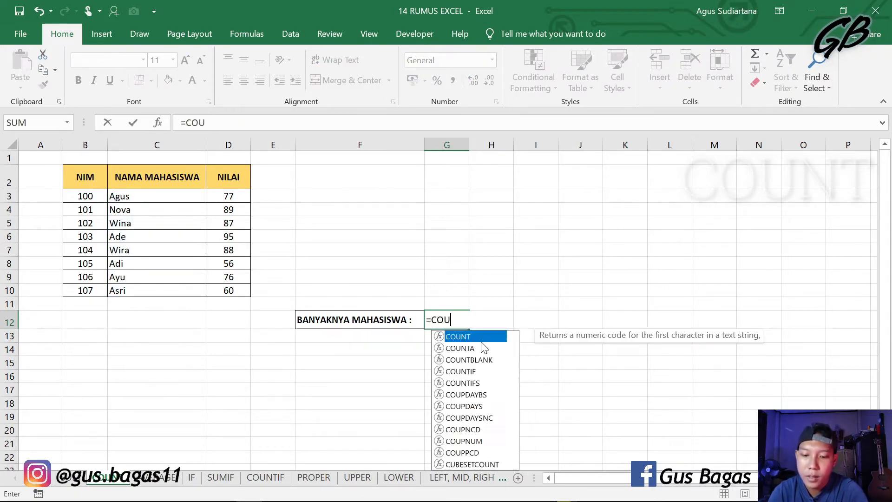
pyautogui.write('NT(')
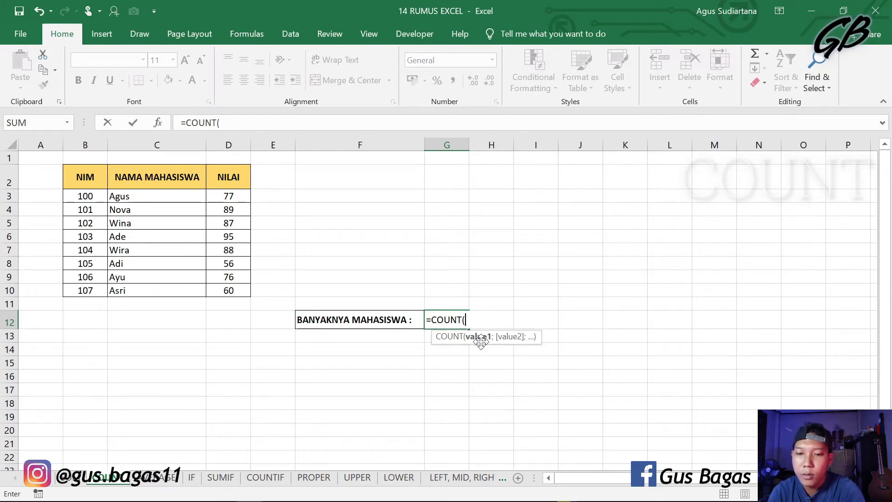
pyautogui.moveTo(223, 201); pyautogui.dragTo(227, 285)
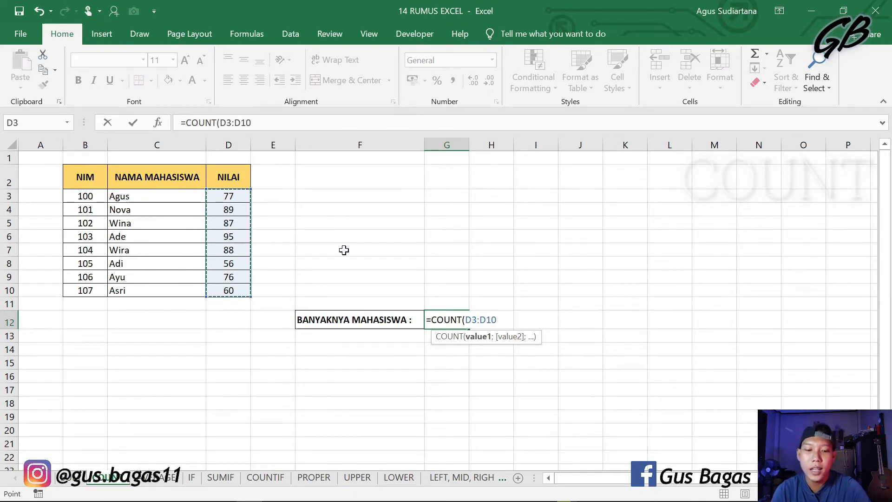
pyautogui.press('Return')
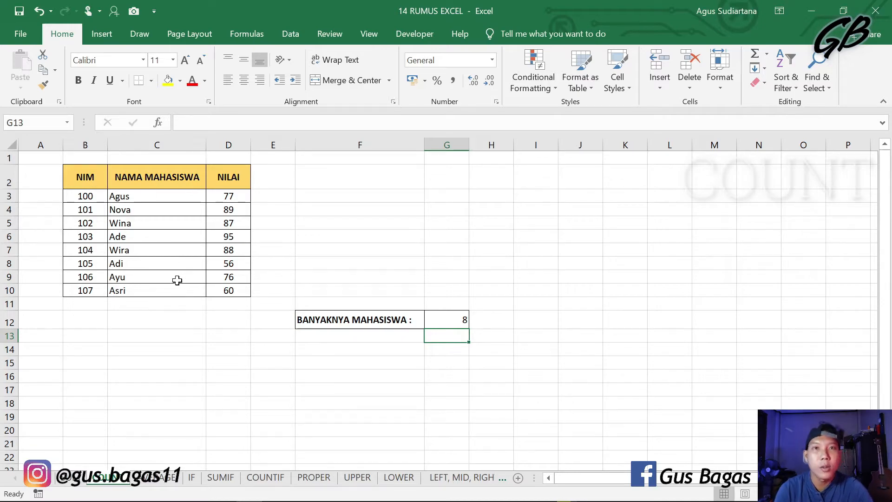
pyautogui.click(673, 390)
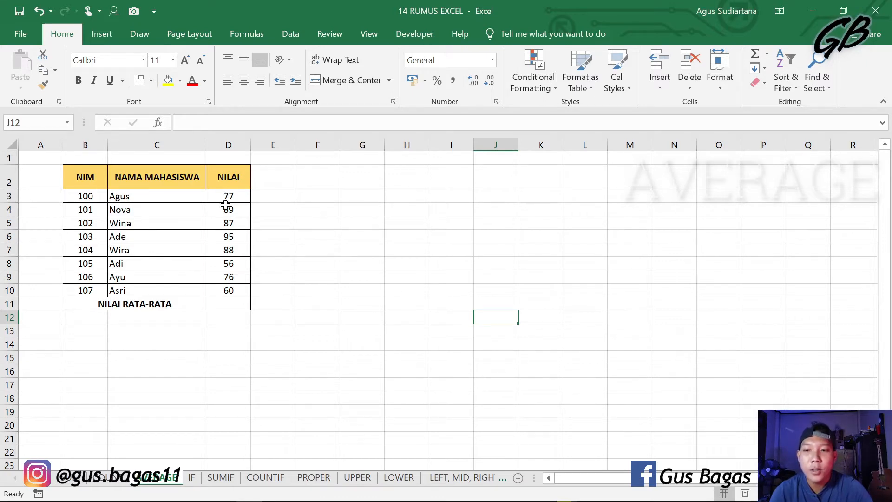
# Step: On the AVERAGE sheet, calculate NILAI RATA-RATA in D11 with an AVERAGE formula over D3:D10
pyautogui.click(230, 303)
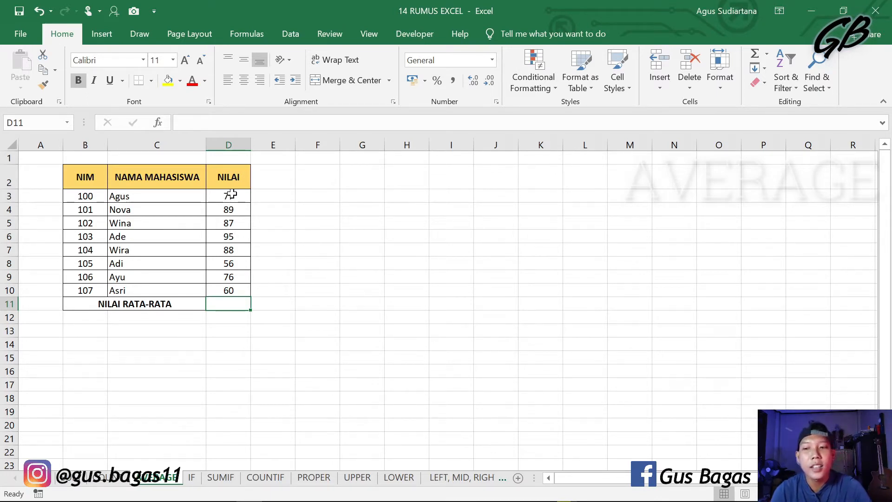
pyautogui.write('=')
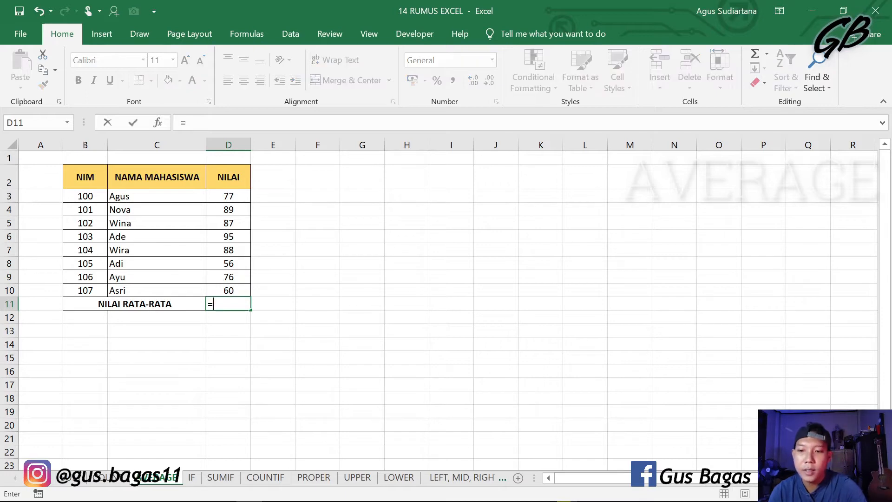
pyautogui.write('AVER')
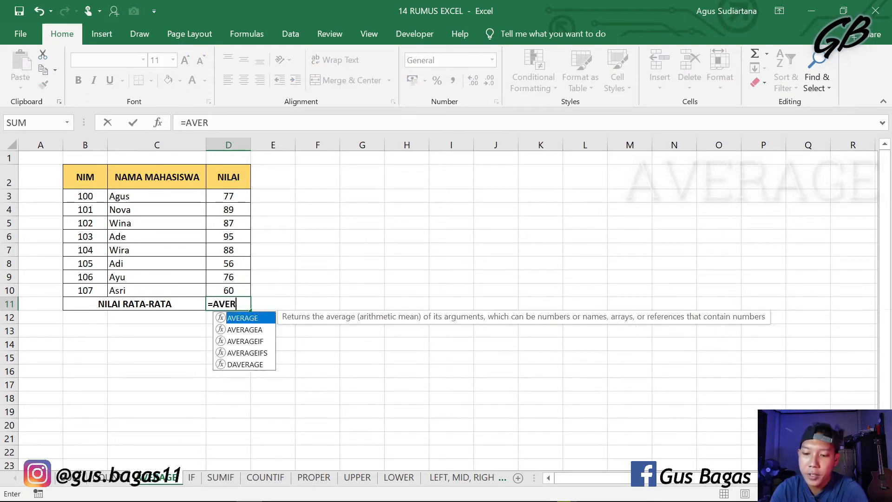
pyautogui.write('AGE(')
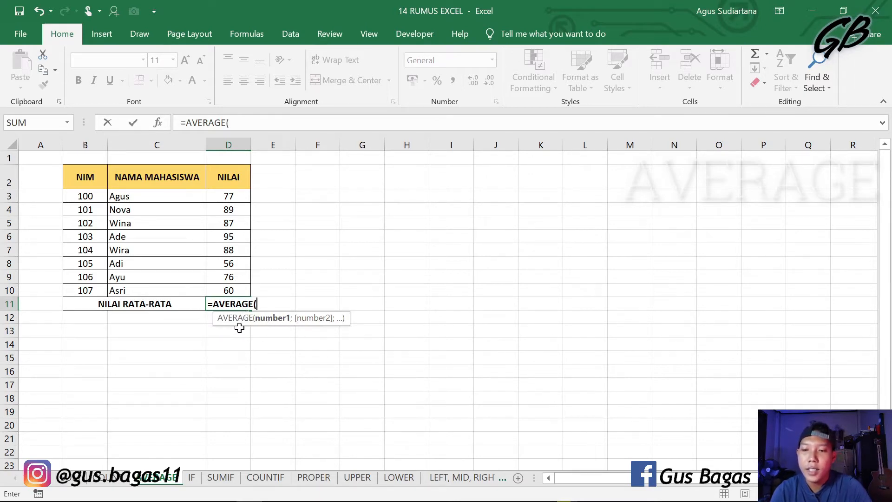
pyautogui.moveTo(241, 195); pyautogui.dragTo(232, 294)
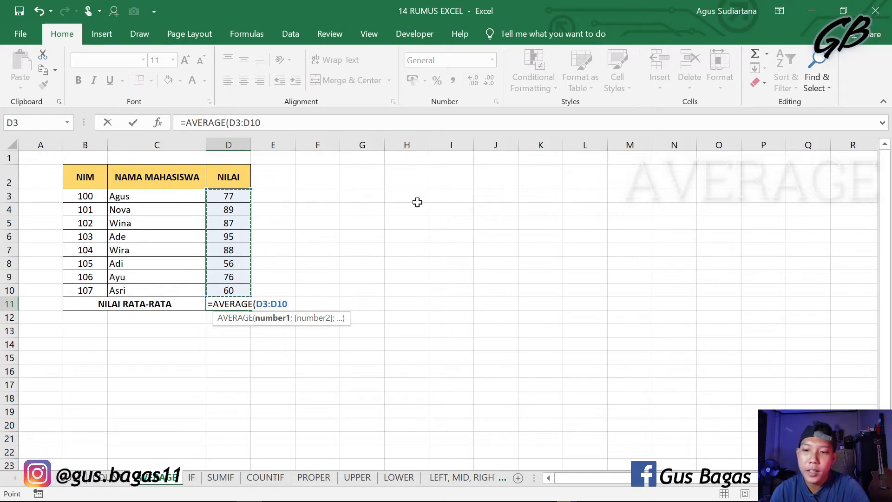
pyautogui.press('Return')
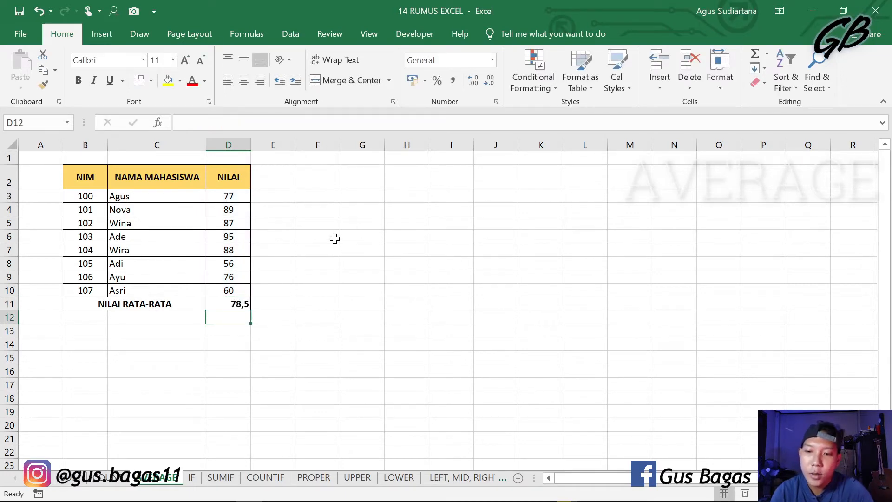
pyautogui.click(246, 302)
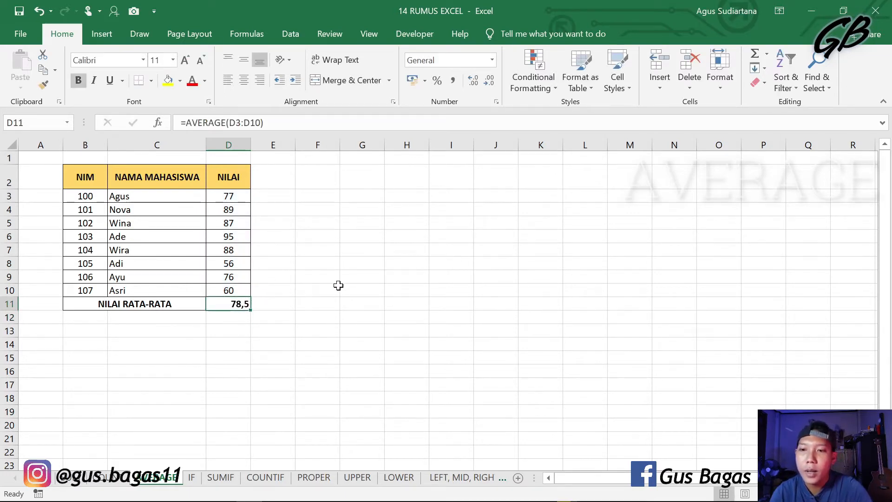
pyautogui.click(446, 254)
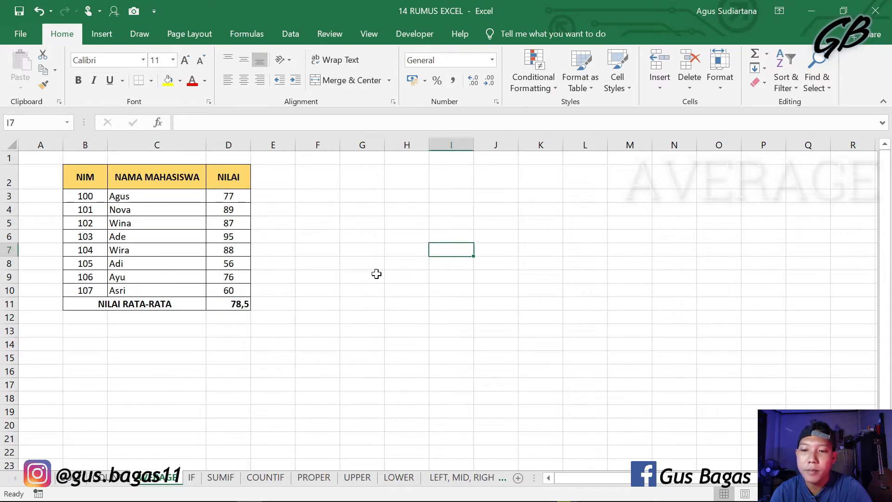
pyautogui.click(239, 302)
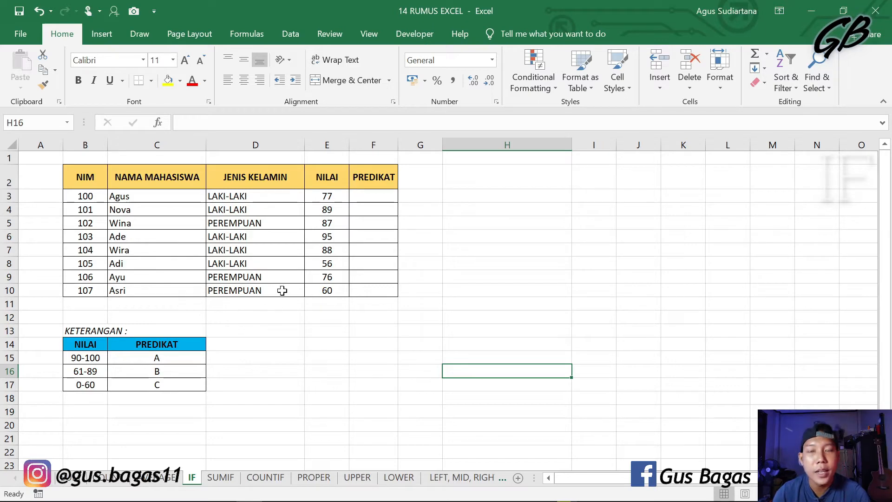
# Step: In PREDIKAT cell F3, start an IF formula that returns "A" when the NILAI in E3 is >=90
pyautogui.click(371, 196)
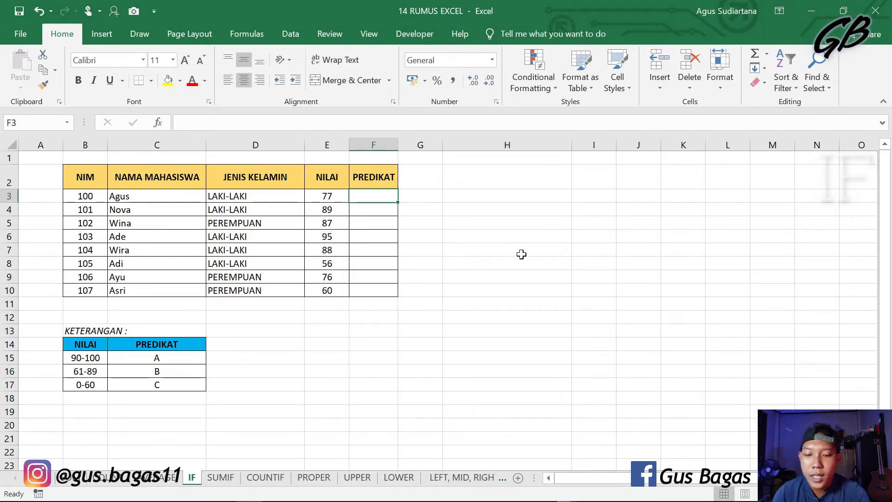
pyautogui.write('=')
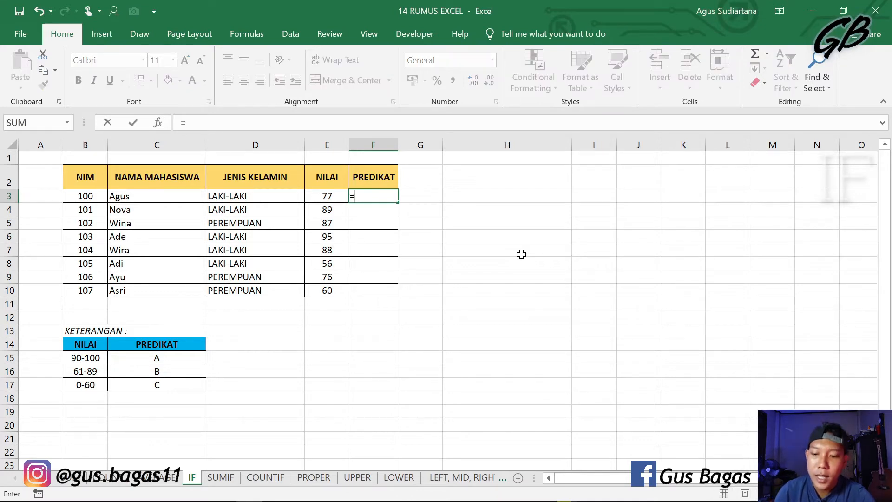
pyautogui.write('IF(')
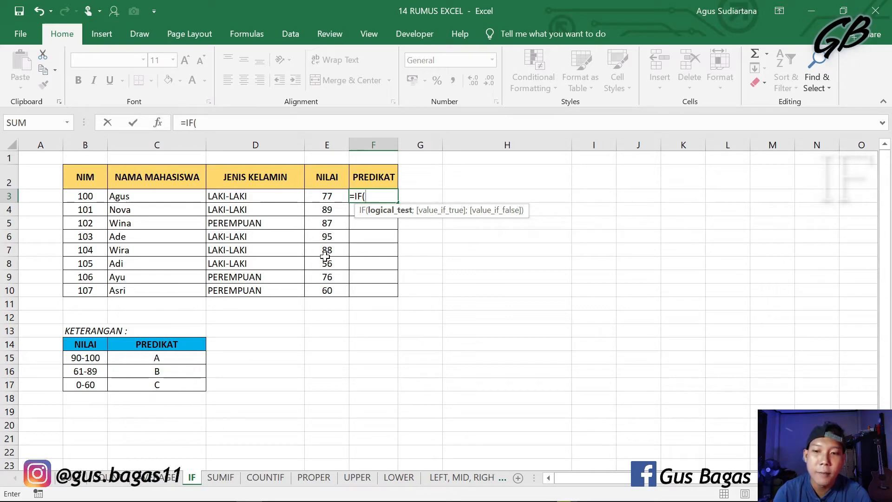
pyautogui.click(333, 195)
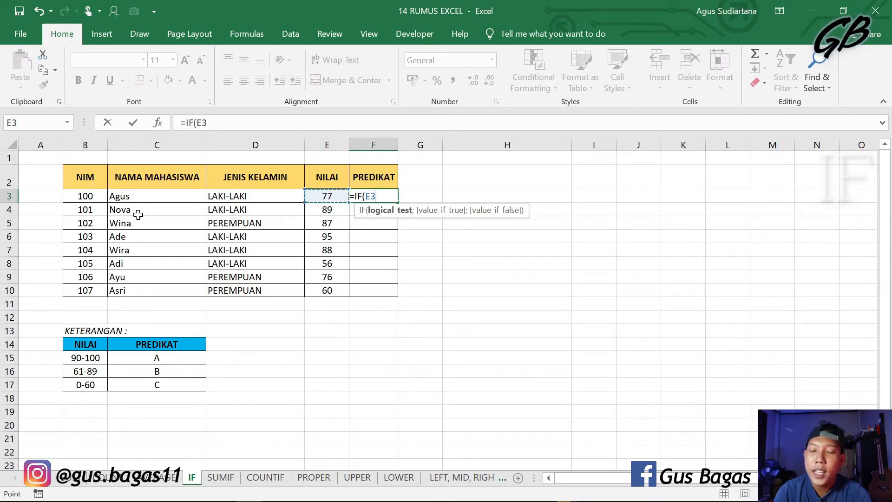
pyautogui.write('>')
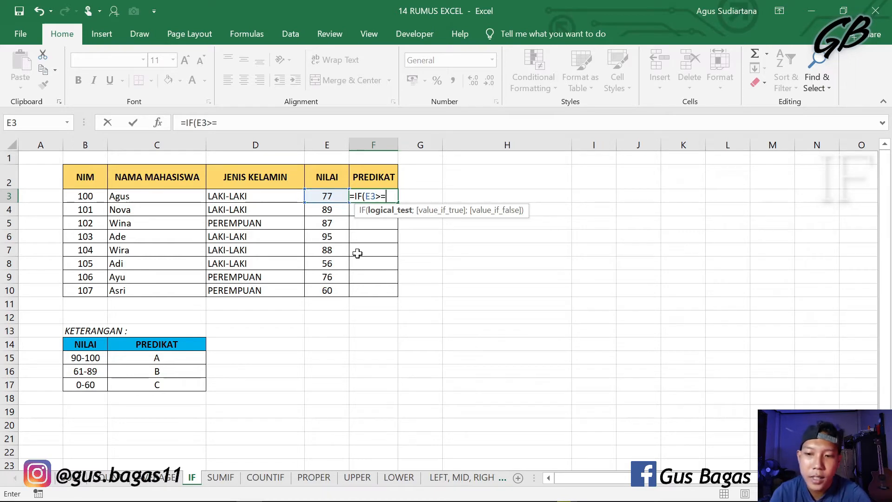
pyautogui.write('=90')
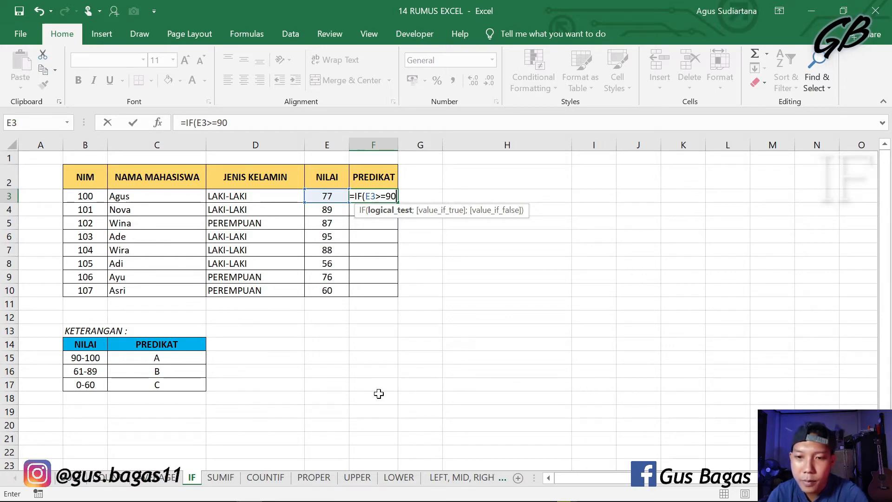
pyautogui.write(';"A')
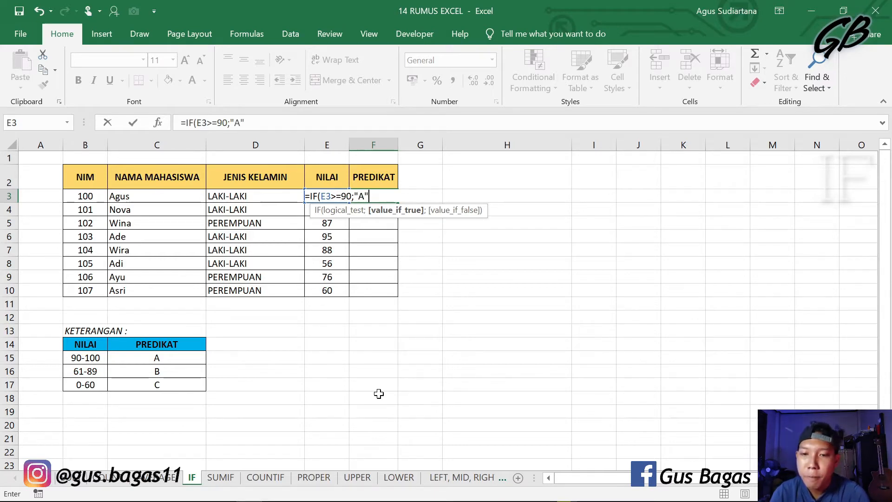
pyautogui.write('";')
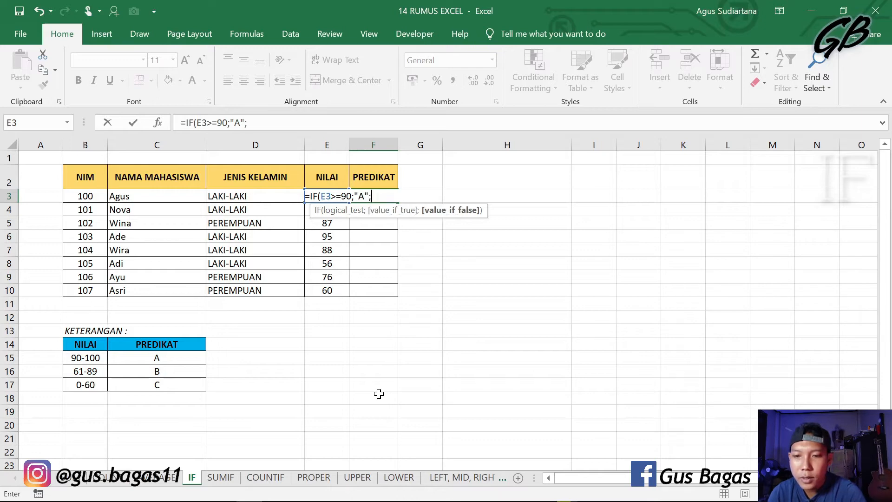
pyautogui.write('IF')
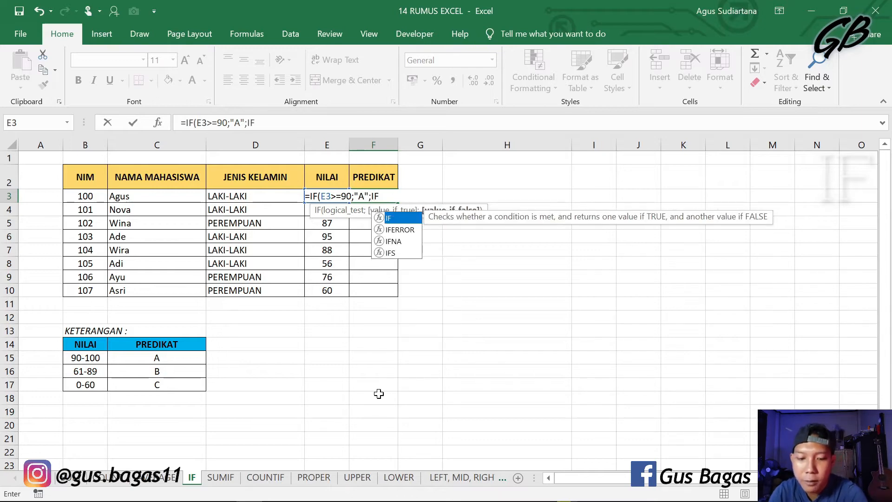
pyautogui.write('(')
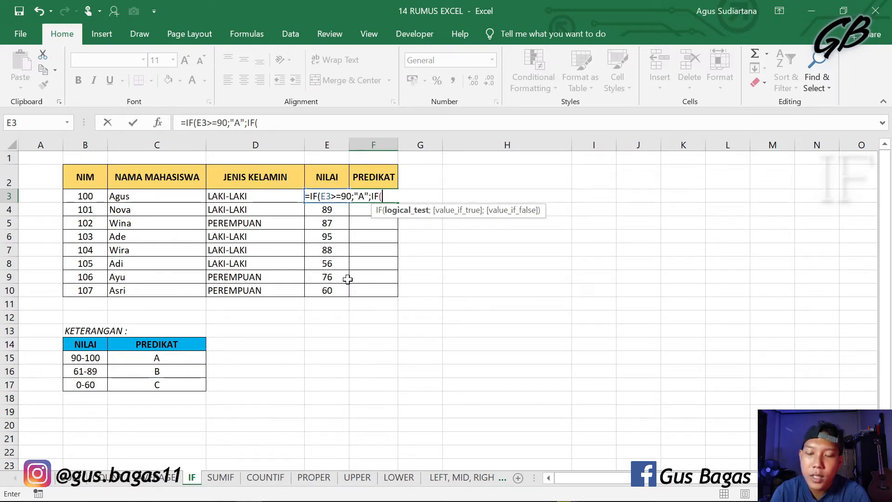
# Step: Nest a second IF as the false value in F3's formula, returning "B" when E3>=61
pyautogui.write('E3>=')
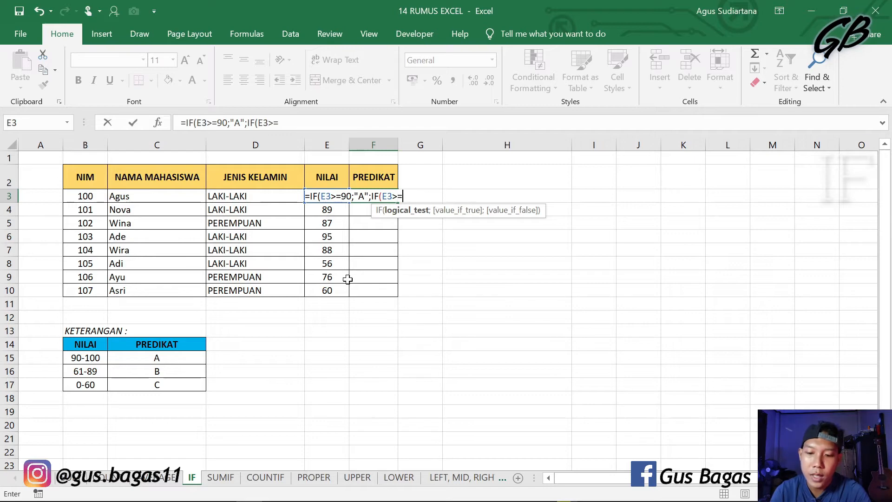
pyautogui.write('61')
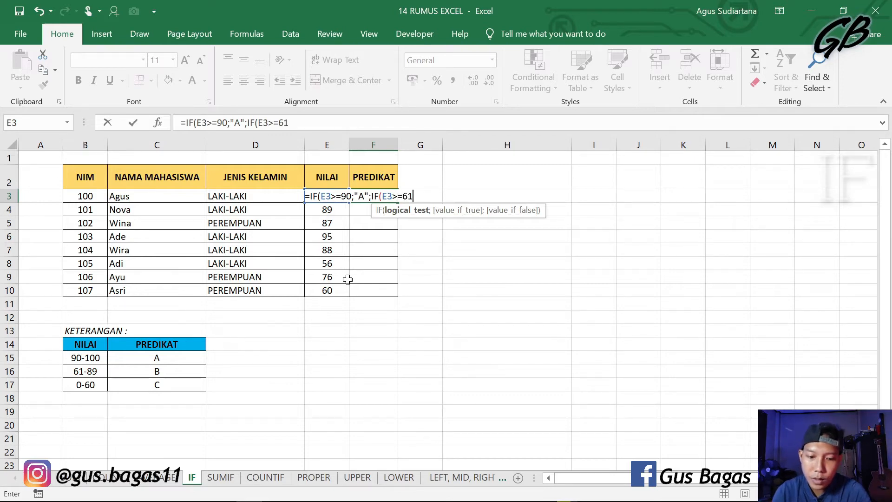
pyautogui.write(';"B')
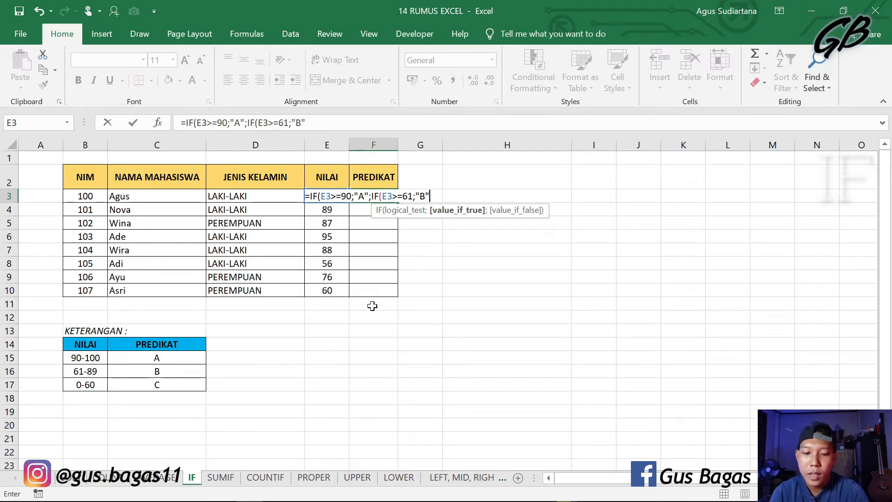
pyautogui.write(';')
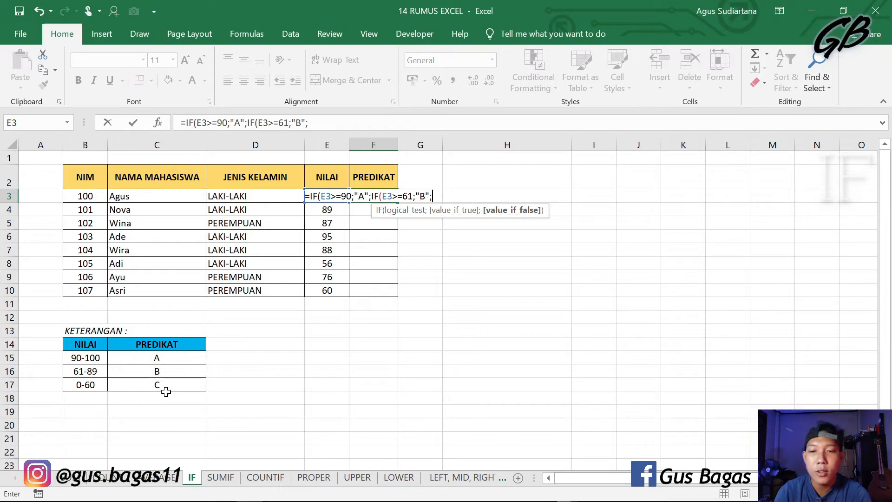
# Step: Add "C" as the nested IF's false value and enter the formula, accepting the correction to =IF(E3>=90;"A";IF(E3>=61;"B";"C"))
pyautogui.moveTo(425, 499)
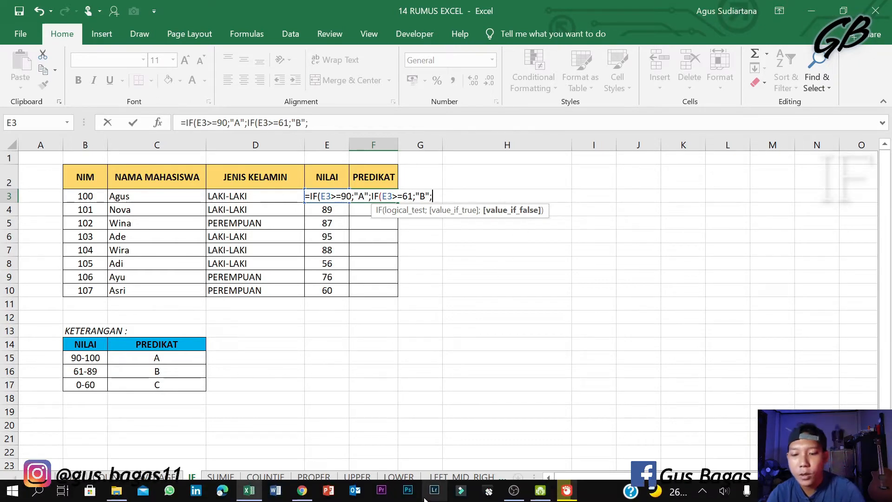
pyautogui.write('C"')
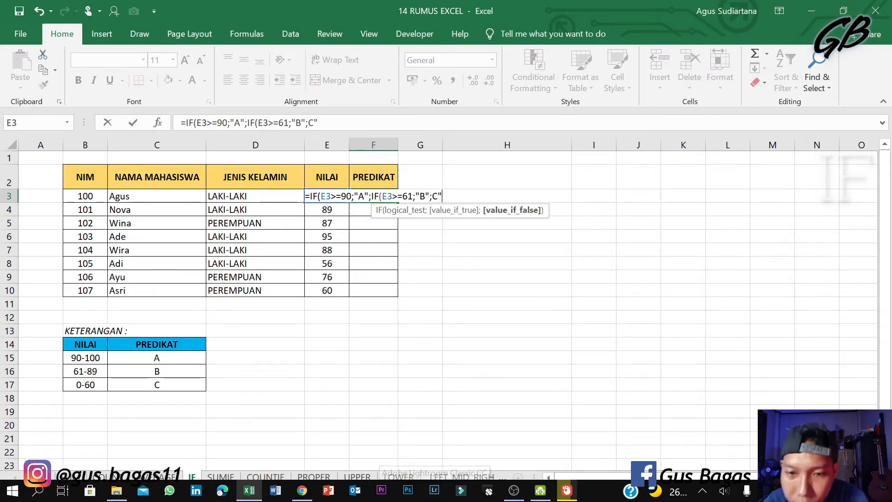
pyautogui.click(433, 196)
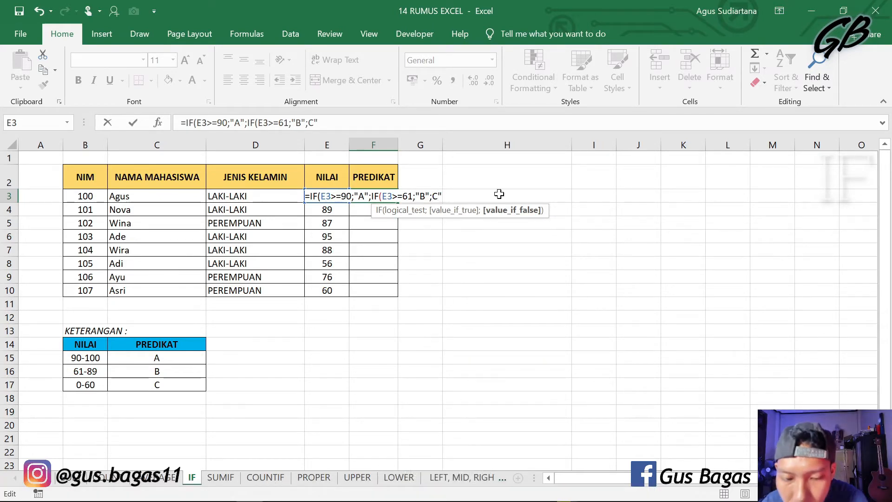
pyautogui.write('"')
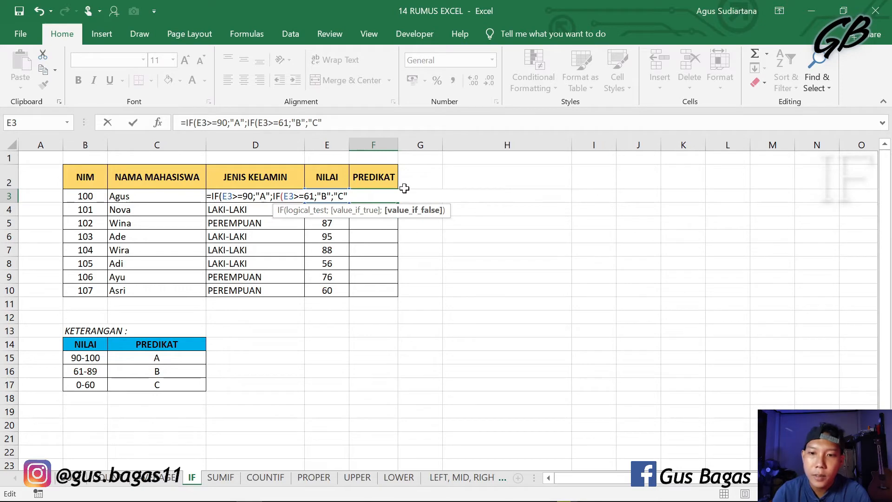
pyautogui.press('Return')
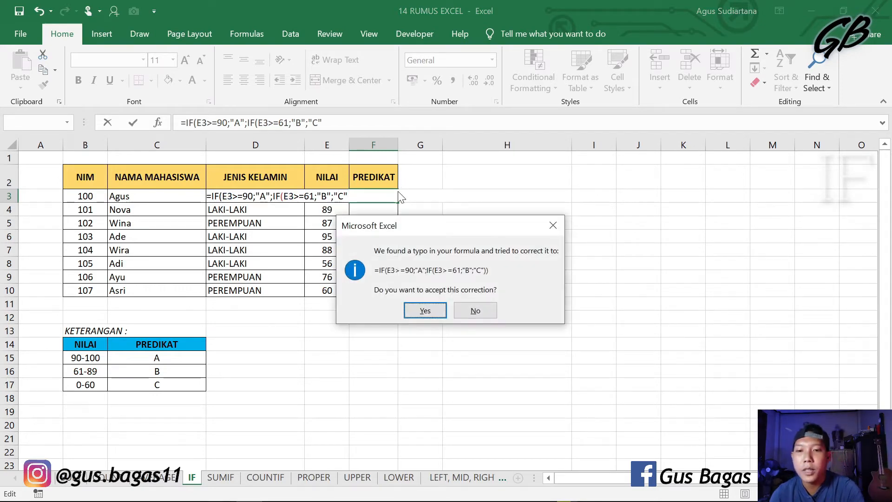
pyautogui.press('Return')
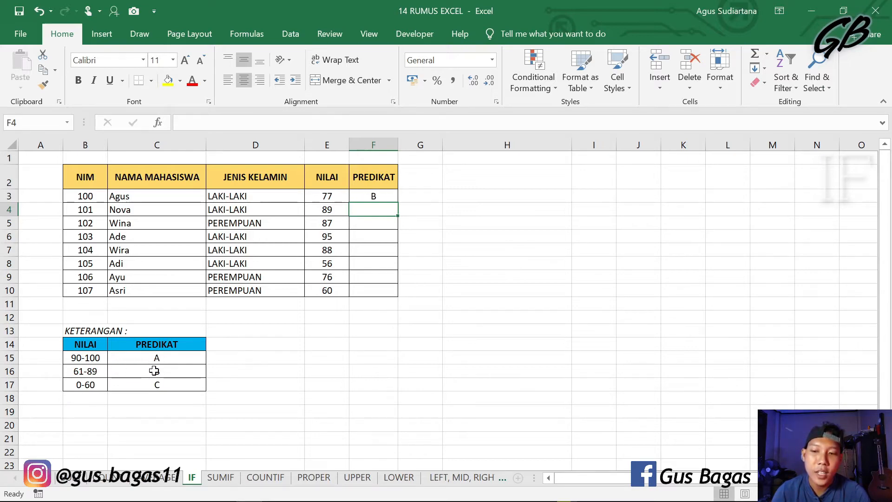
# Step: Test the PREDIKAT formula by changing the NILAI in E3 to 95, and undo that change
pyautogui.click(340, 198)
pyautogui.click(371, 195)
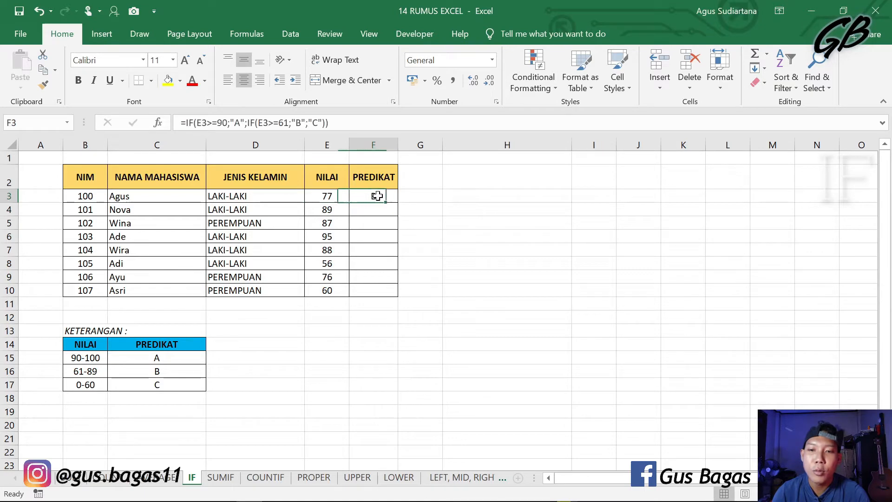
pyautogui.click(336, 197)
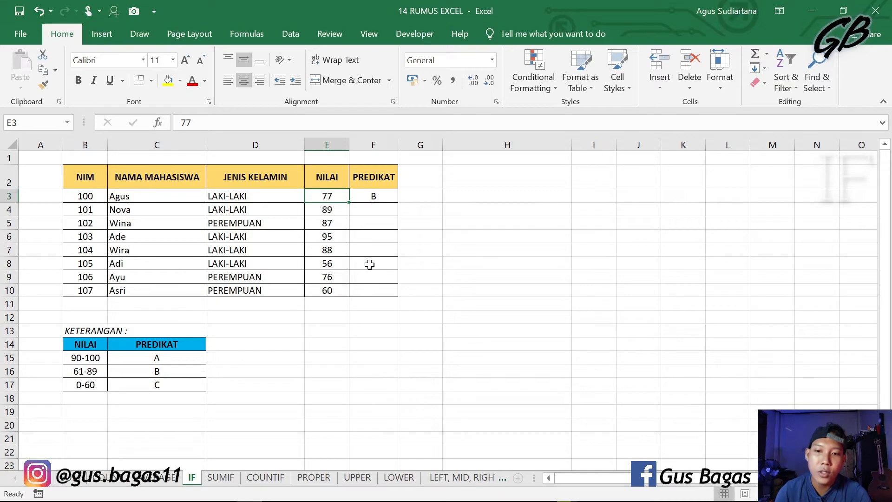
pyautogui.write('95')
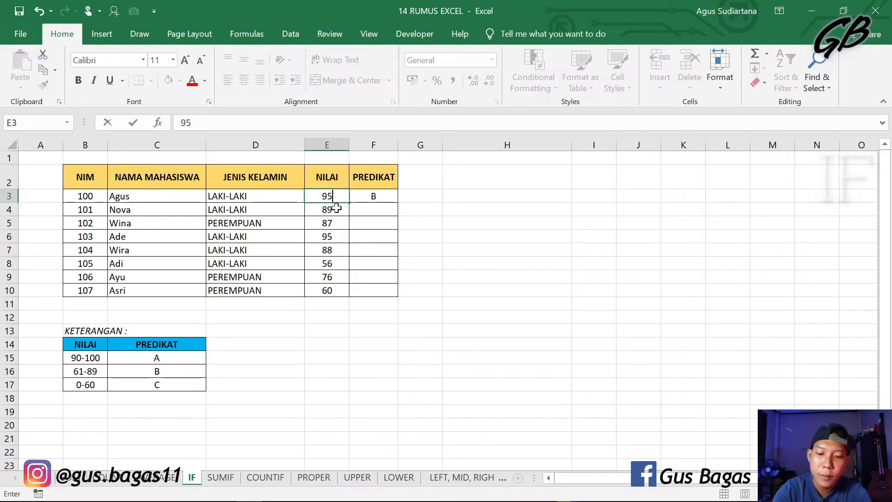
pyautogui.press('Return')
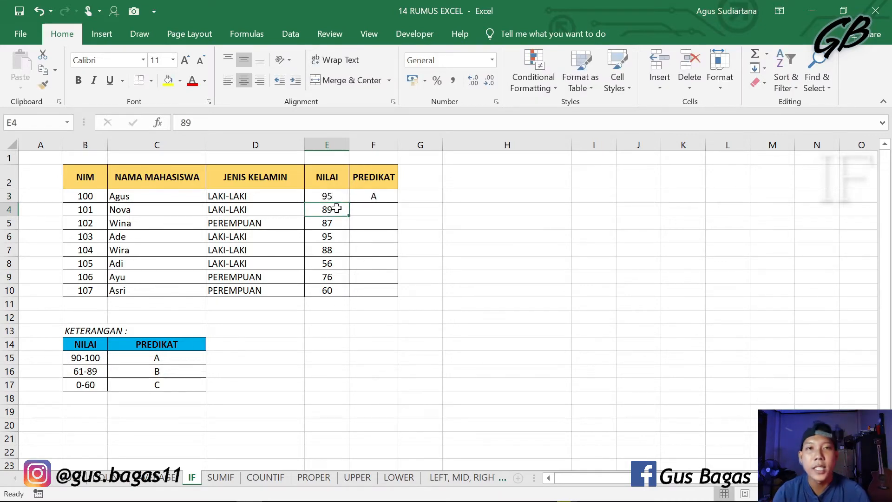
pyautogui.click(334, 193)
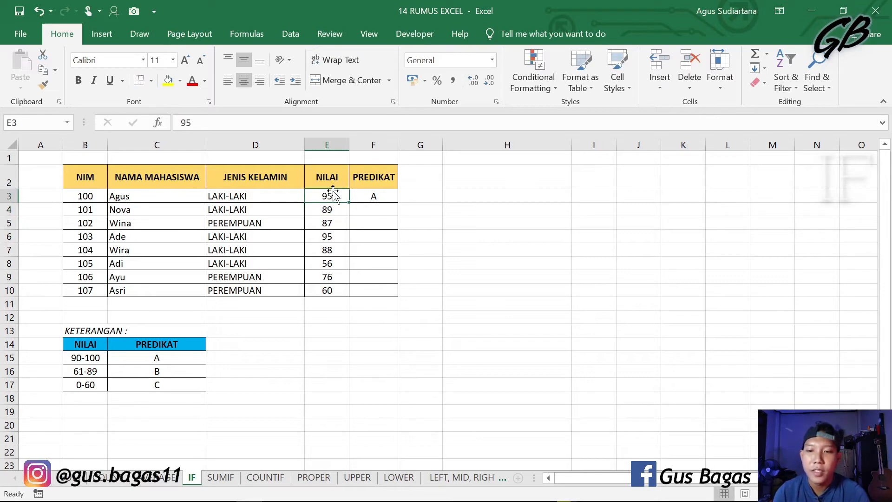
pyautogui.hotkey('ctrl', 'z')
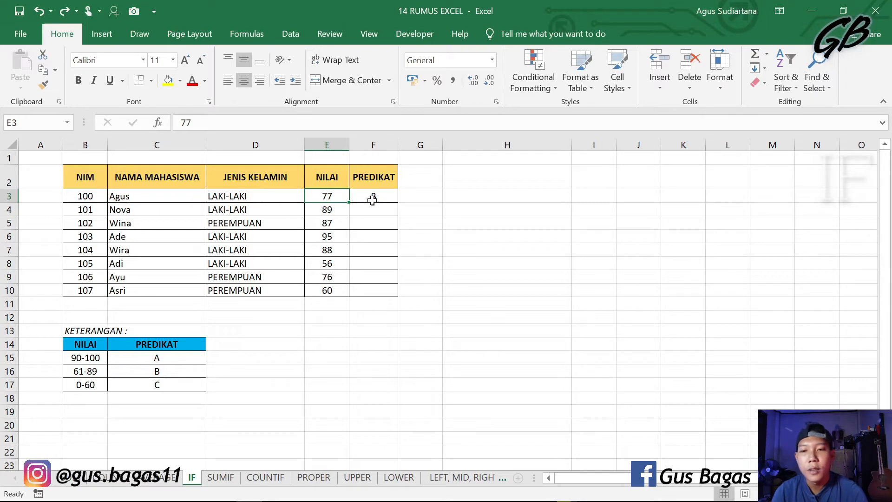
# Step: Fill the IF formula from F3 down the PREDIKAT column to F10
pyautogui.click(373, 197)
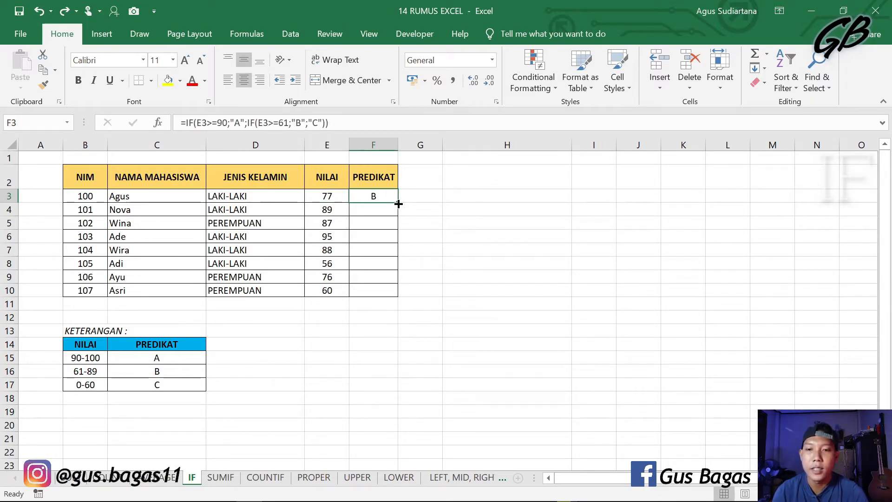
pyautogui.doubleClick(398, 204)
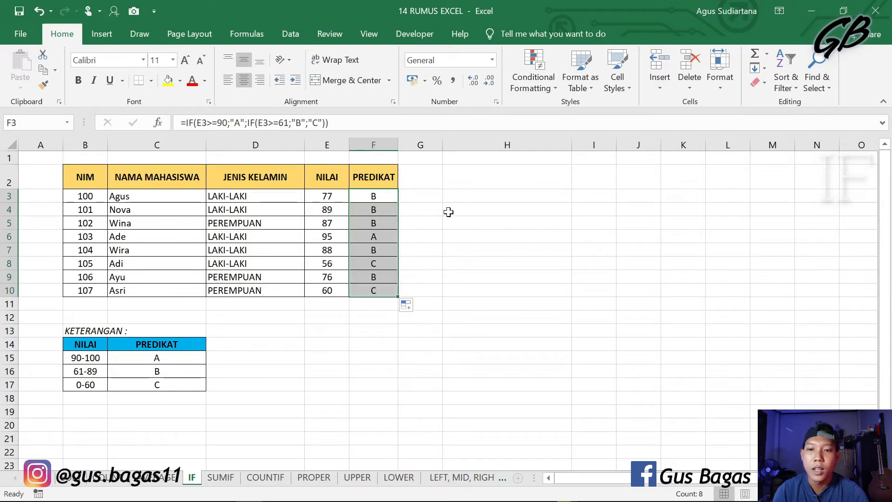
pyautogui.click(483, 221)
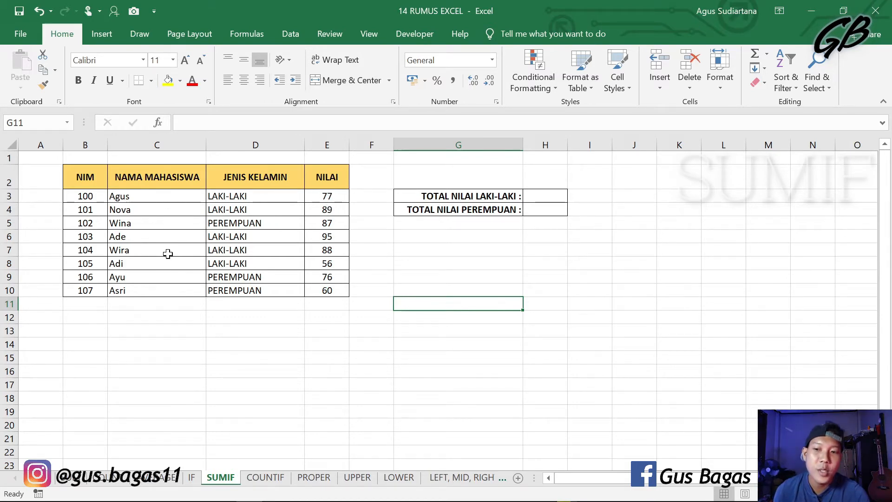
# Step: Start a SUMIF formula in H3 for TOTAL NILAI LAKI-LAKI, with the JENIS KELAMIN cells D3:D10 as the range
pyautogui.click(540, 195)
pyautogui.click(539, 209)
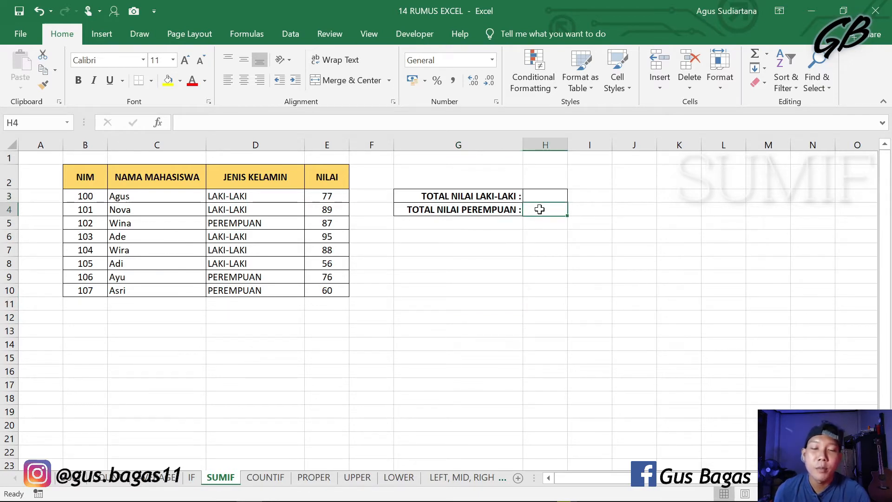
pyautogui.click(433, 301)
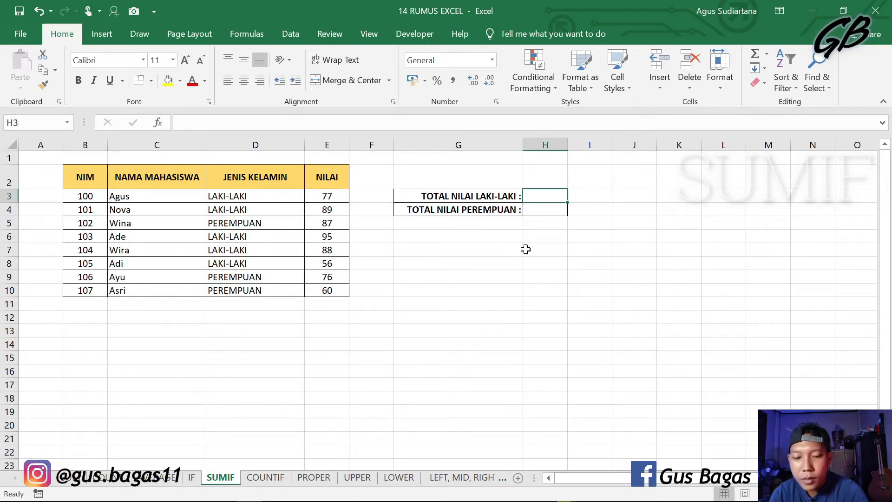
pyautogui.write('=')
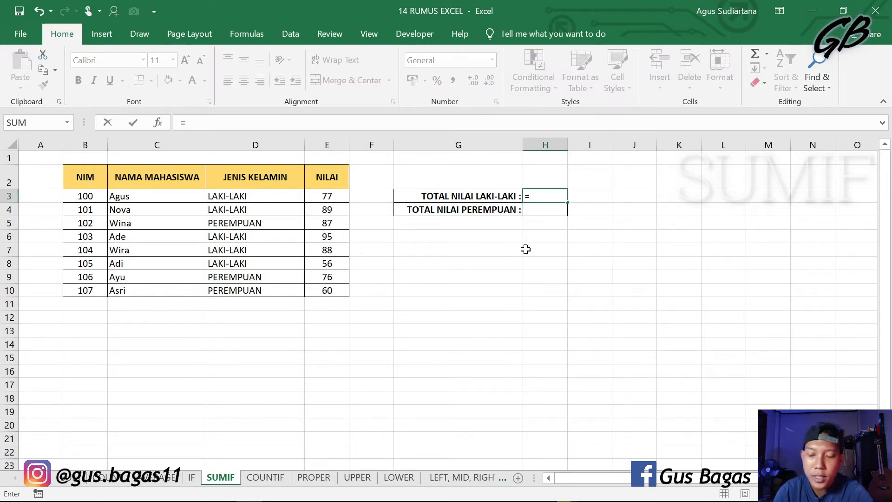
pyautogui.write('SUMIF')
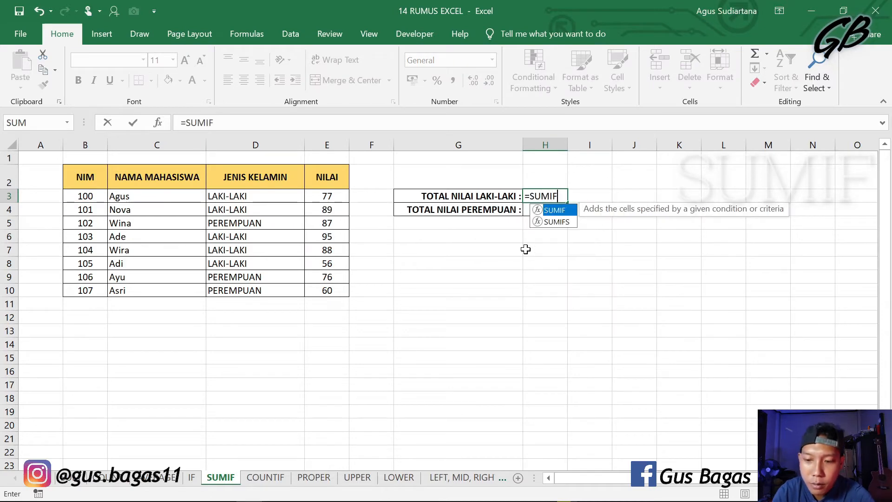
pyautogui.write('(')
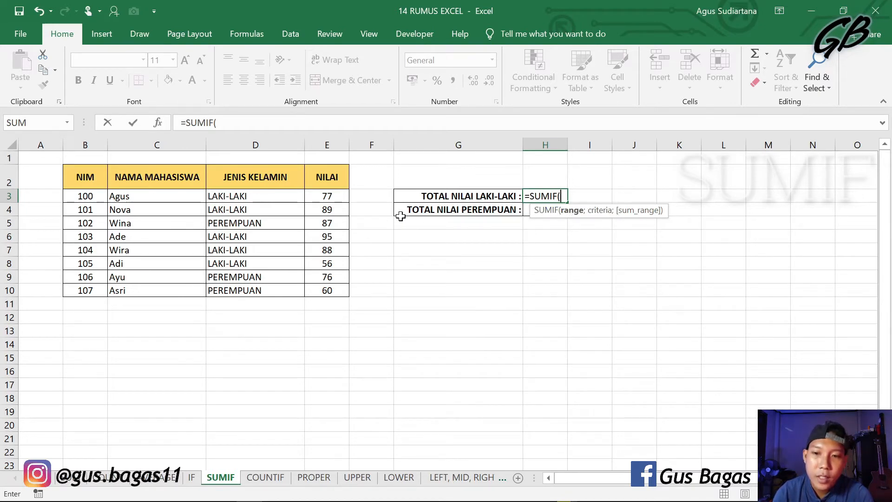
pyautogui.moveTo(273, 198); pyautogui.dragTo(268, 291)
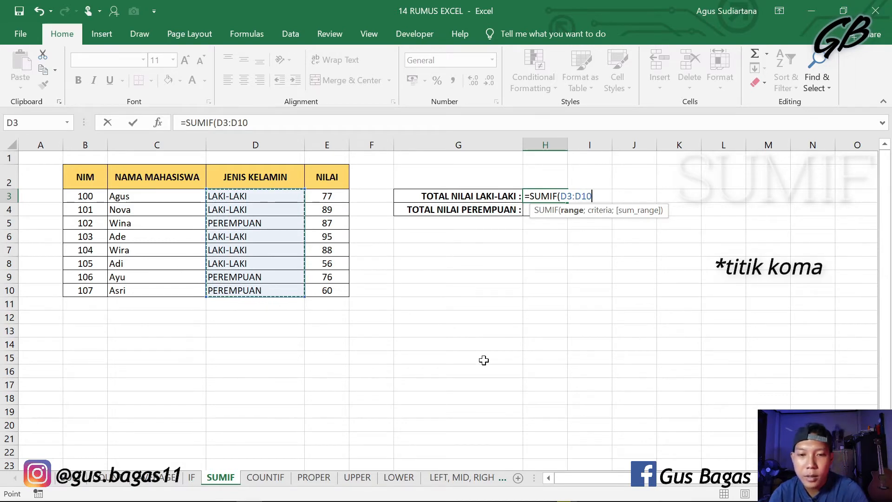
pyautogui.write(';')
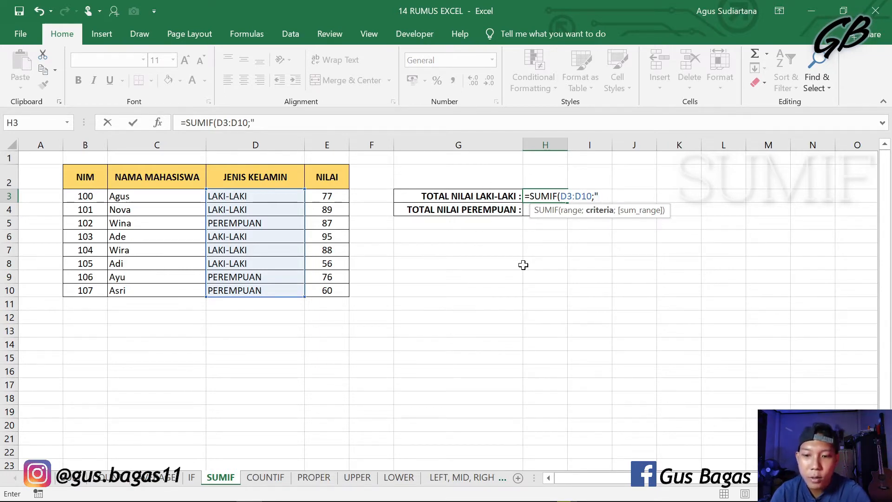
# Step: Complete H3's SUMIF with the criteria "LAKI-LAKI" and the sum range E3:E10, enter it, and review the formula
pyautogui.write('"LAKI-LAKI')
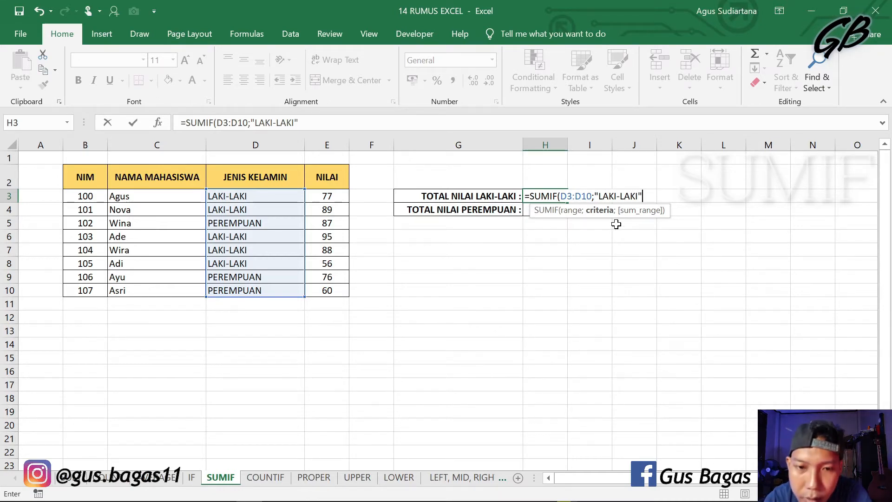
pyautogui.write(';')
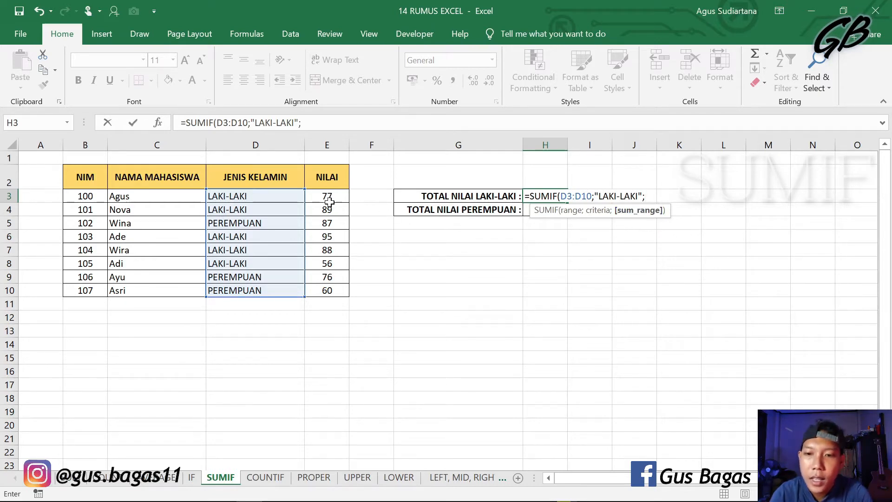
pyautogui.moveTo(327, 196); pyautogui.dragTo(338, 289)
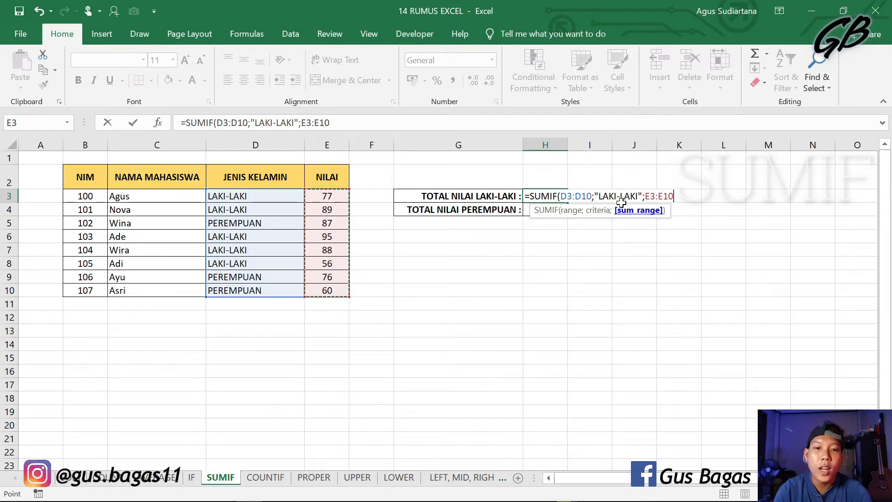
pyautogui.press('Return')
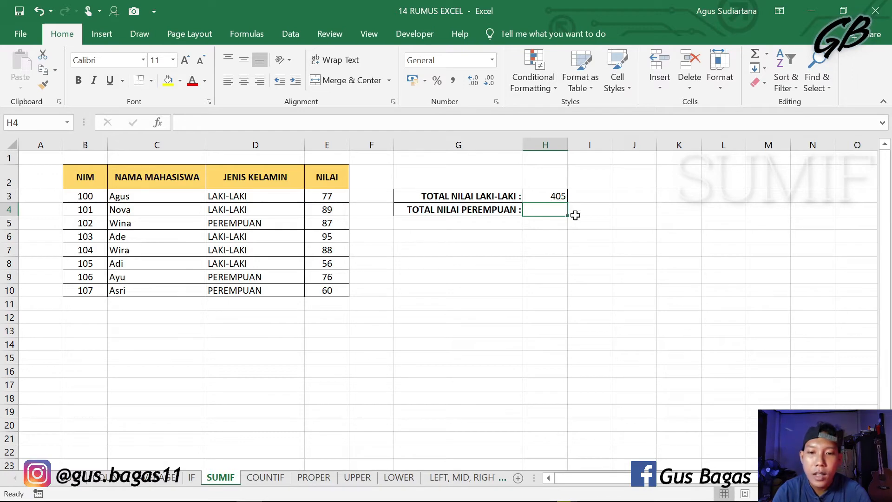
pyautogui.click(552, 195)
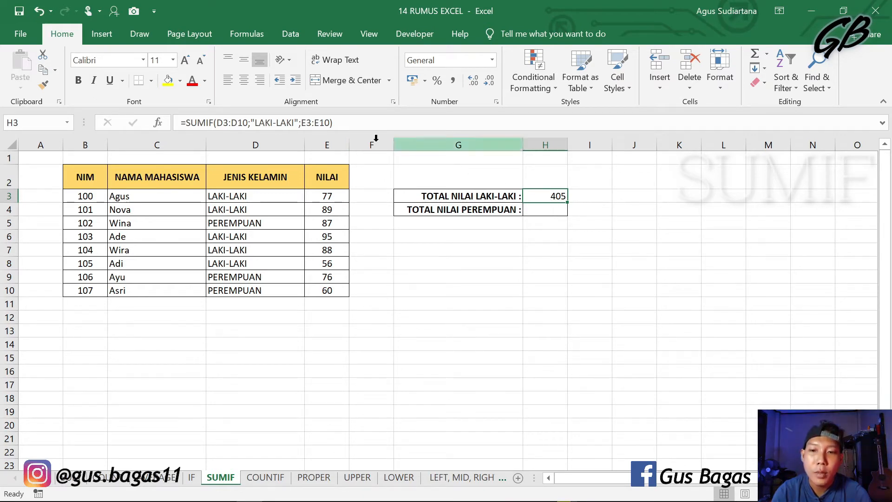
# Step: Start a SUMIF formula in H4 for TOTAL NILAI PEREMPUAN, using D3:D10 as the range
pyautogui.click(554, 215)
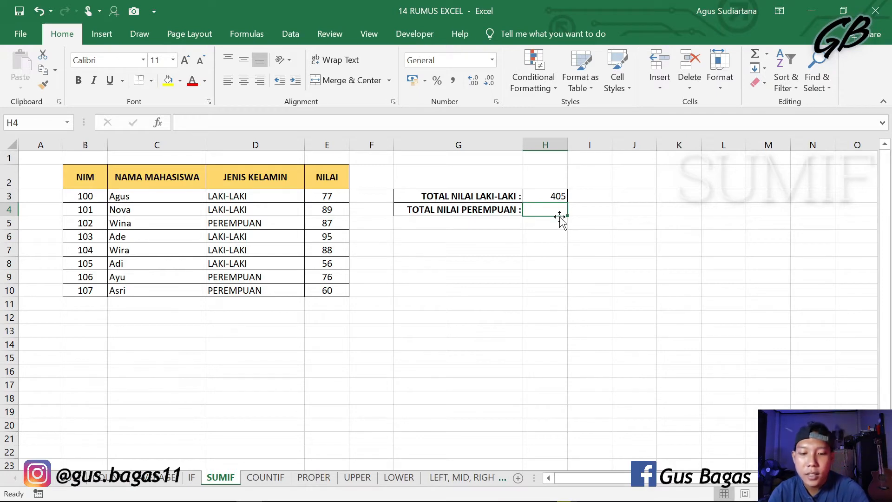
pyautogui.write('=SUMIF')
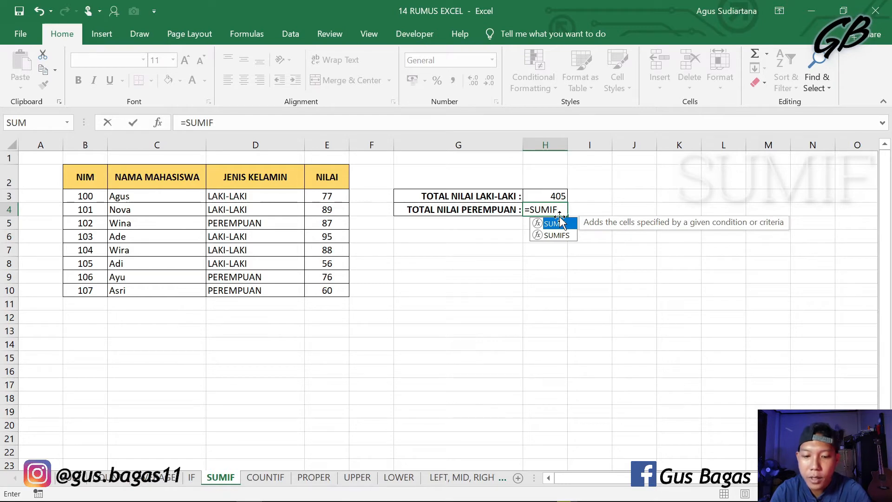
pyautogui.write('(')
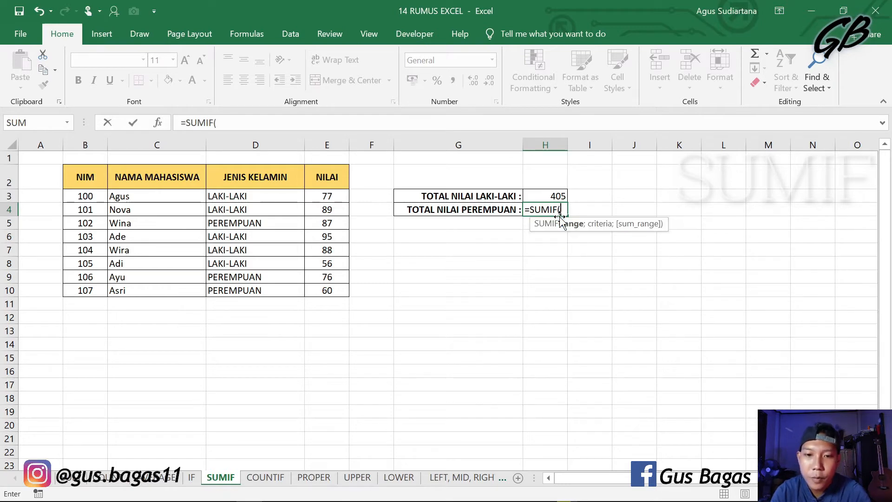
pyautogui.moveTo(284, 197); pyautogui.dragTo(285, 293)
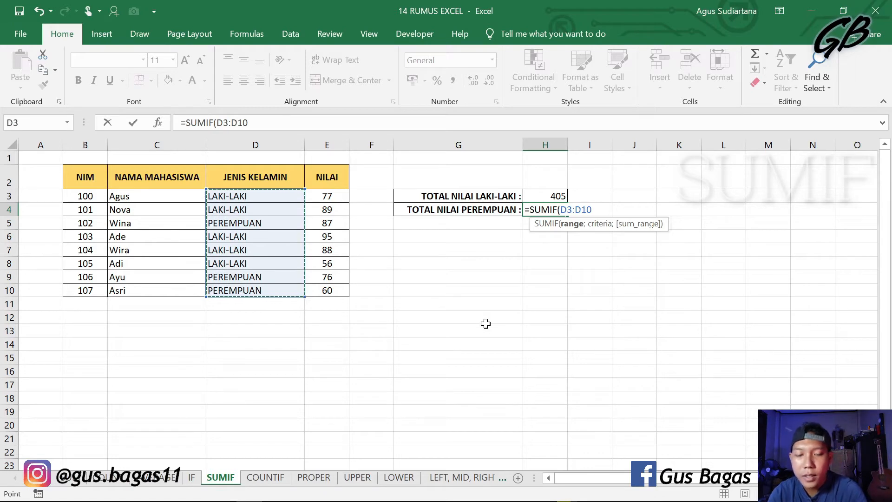
pyautogui.write(';')
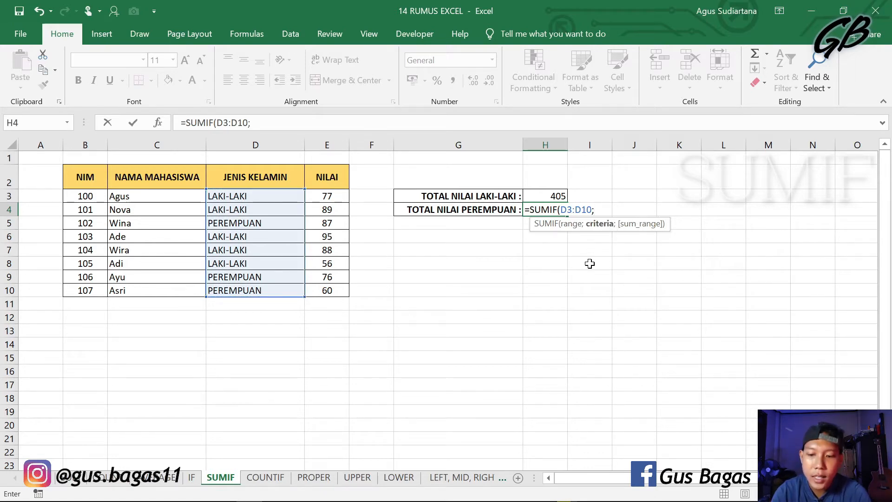
pyautogui.write('"PEREMPUAN')
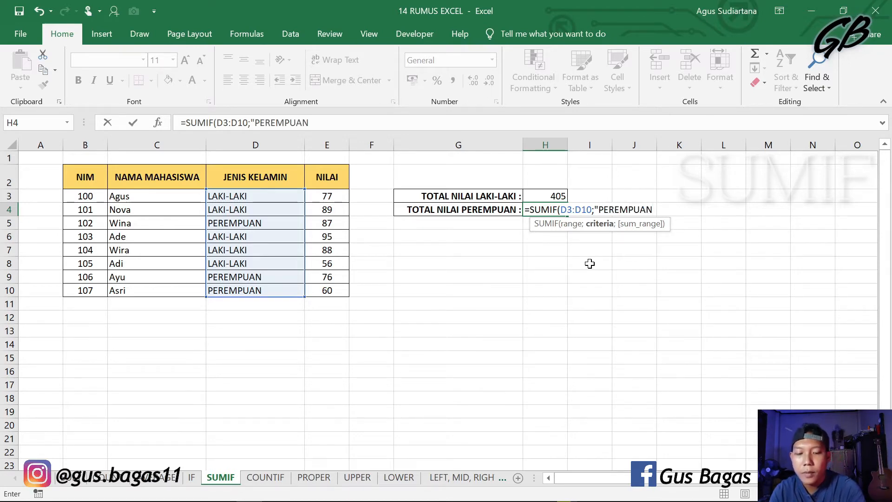
pyautogui.write('";')
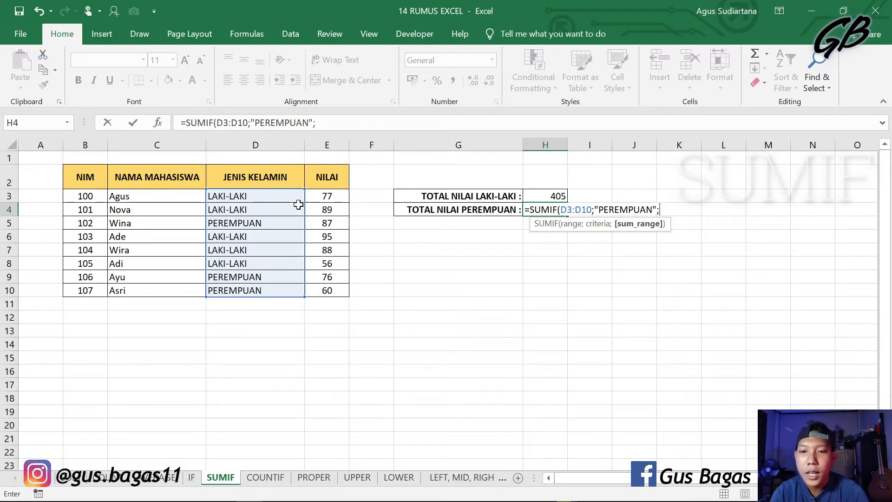
# Step: Complete and enter H4's SUMIF with the criteria "PEREMPUAN" and the sum range E3:E10
pyautogui.moveTo(341, 194); pyautogui.dragTo(342, 291)
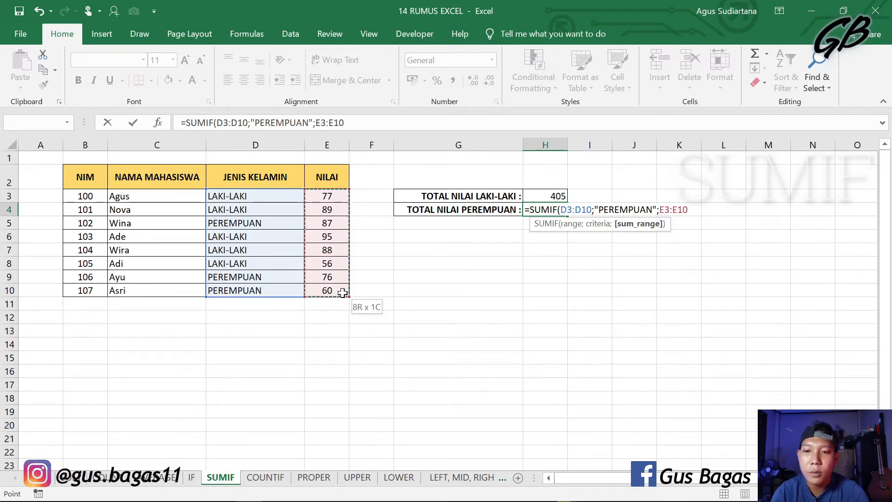
pyautogui.press('Return')
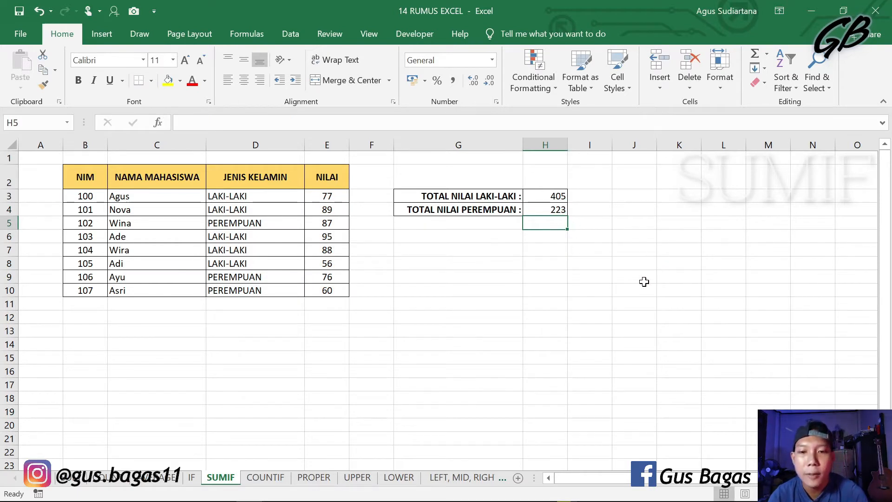
# Step: Test the SUMIF totals by changing the JENIS KELAMIN in D6 to PEREMPUAN, and undo that change
pyautogui.click(258, 235)
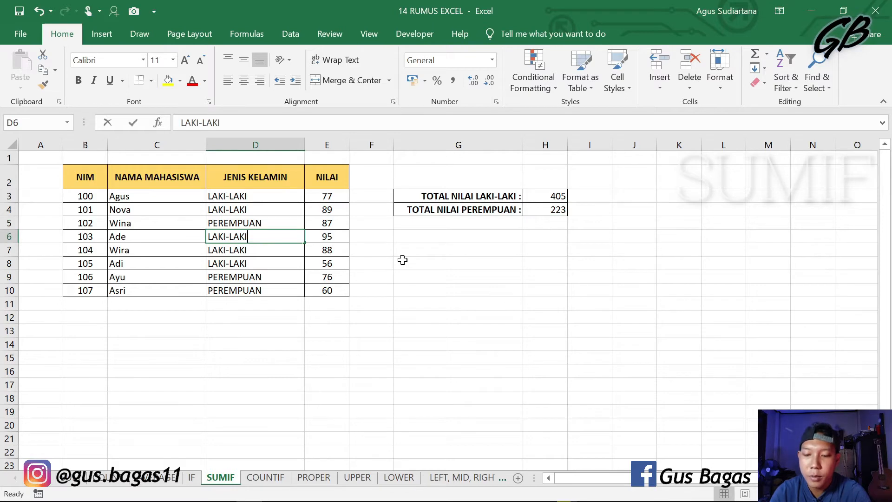
pyautogui.write('PEREMPUAN')
pyautogui.press('Return')
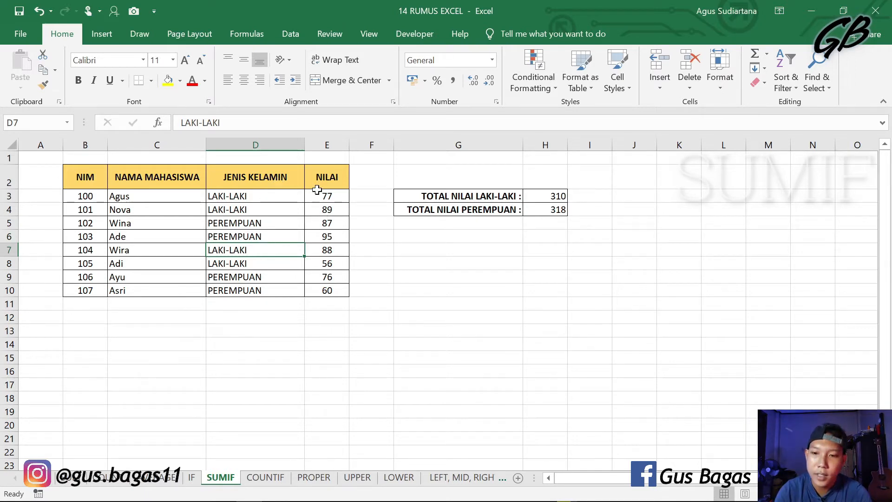
pyautogui.hotkey('ctrl', 'z')
pyautogui.click(545, 344)
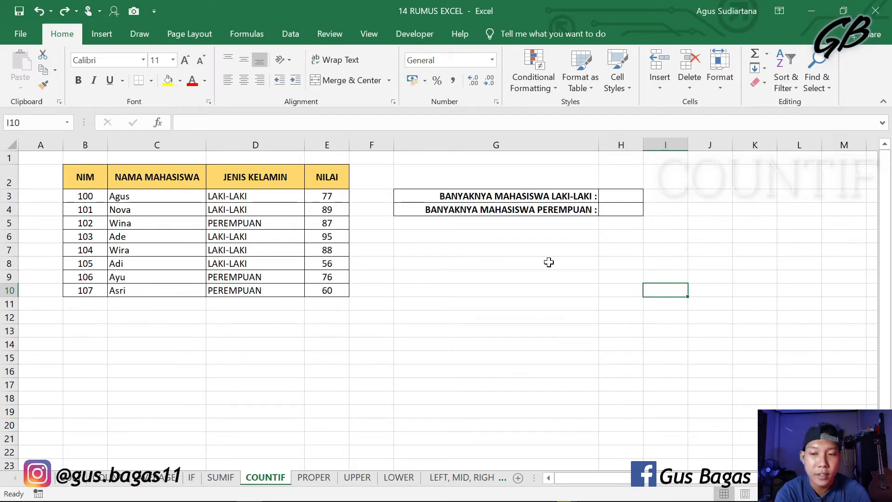
# Step: On the COUNTIF sheet, start a COUNTIF formula in H3 for BANYAKNYA MAHASISWA LAKI-LAKI, with D3:D10 as the range
pyautogui.click(620, 196)
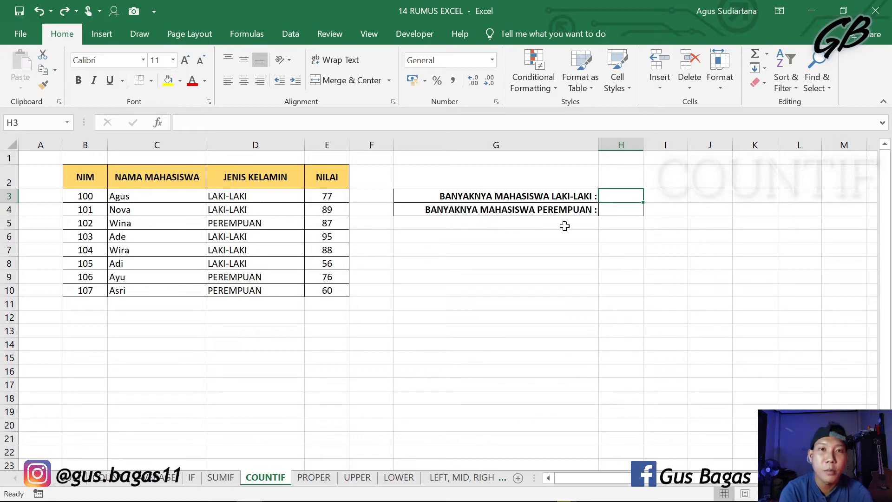
pyautogui.write('=')
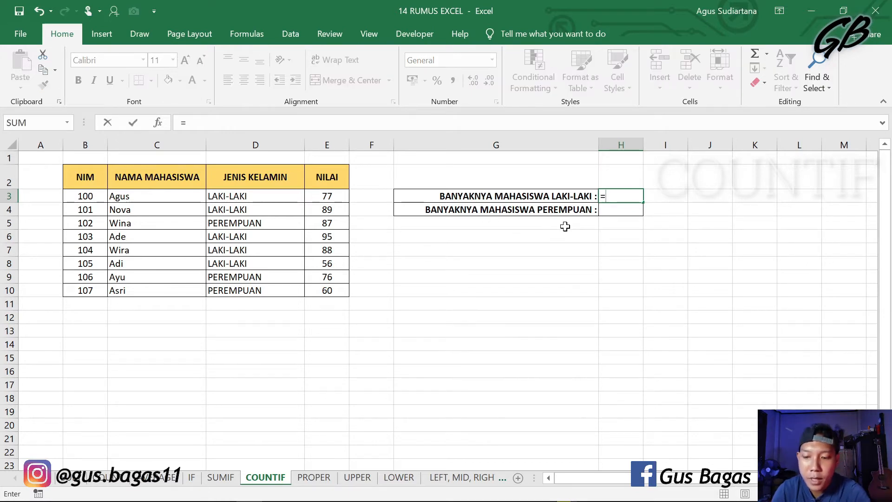
pyautogui.write('COUNTI')
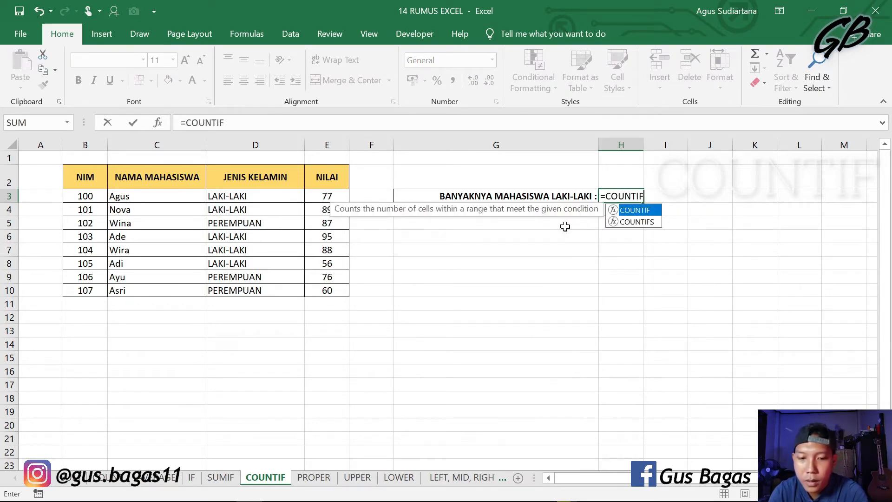
pyautogui.write('F')
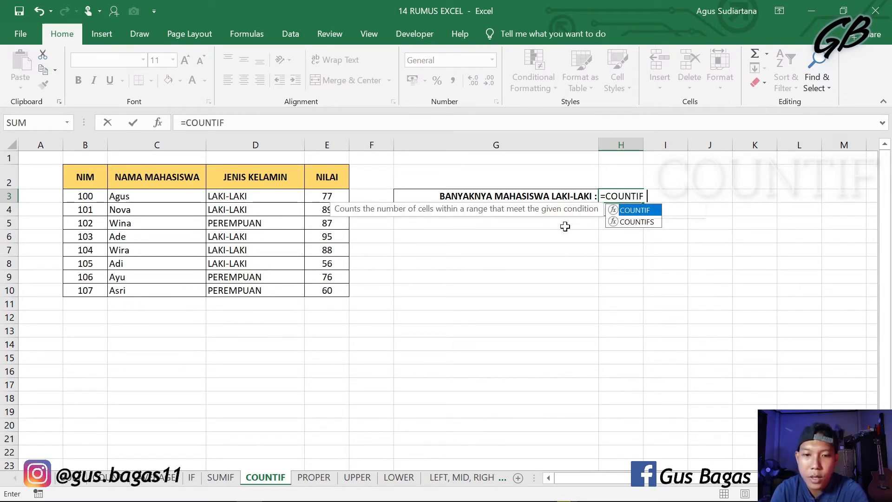
pyautogui.write('(')
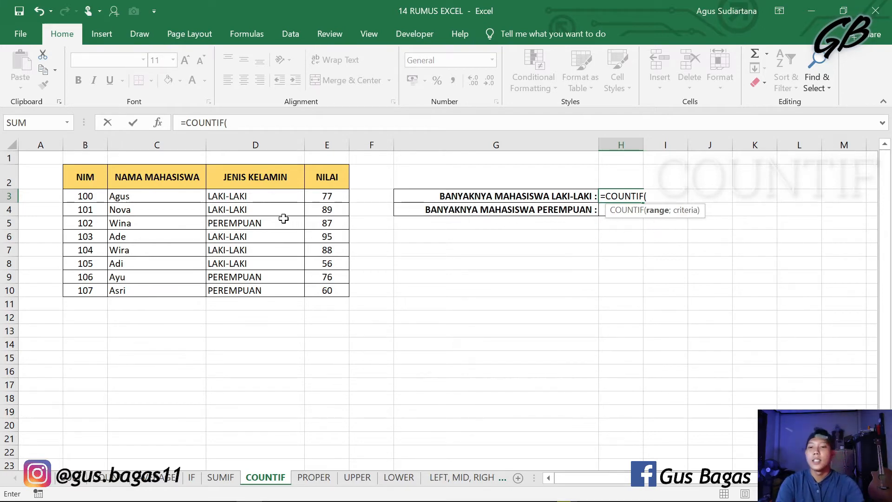
pyautogui.moveTo(275, 199); pyautogui.dragTo(298, 291)
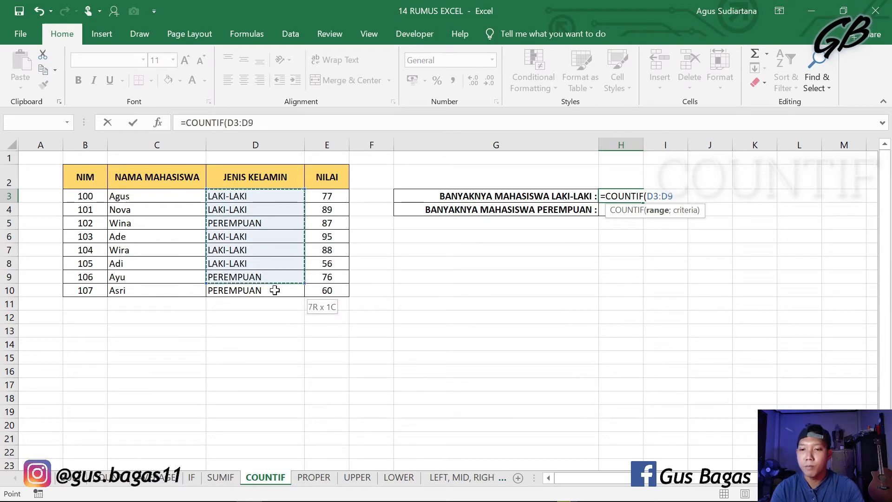
pyautogui.write(';')
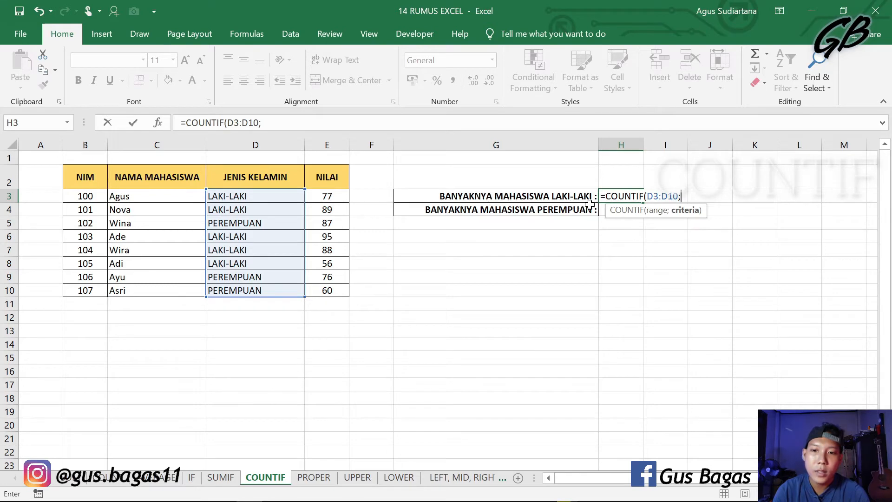
# Step: Add "LAKI-LAKI" in quotation marks as the criteria of H3's COUNTIF and enter the formula
pyautogui.write('LAKI')
pyautogui.press('BackSpace')
pyautogui.press('BackSpace')
pyautogui.press('BackSpace')
pyautogui.press('BackSpace')
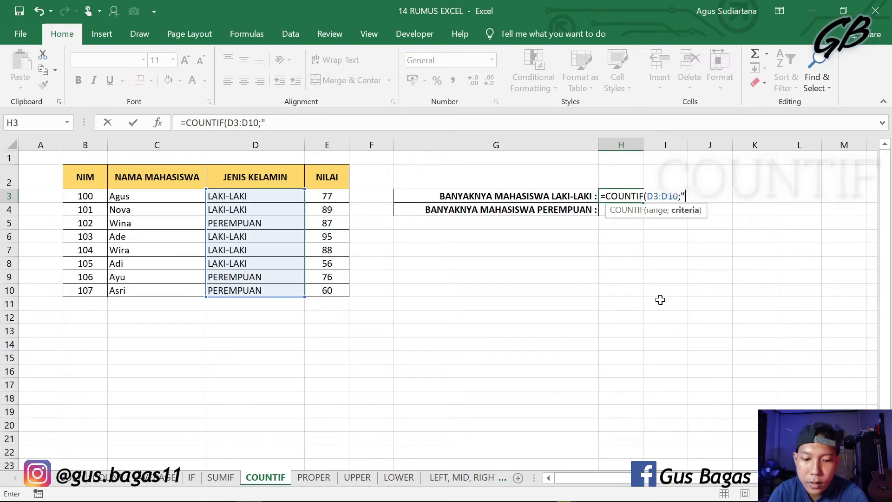
pyautogui.write('"LAKI-')
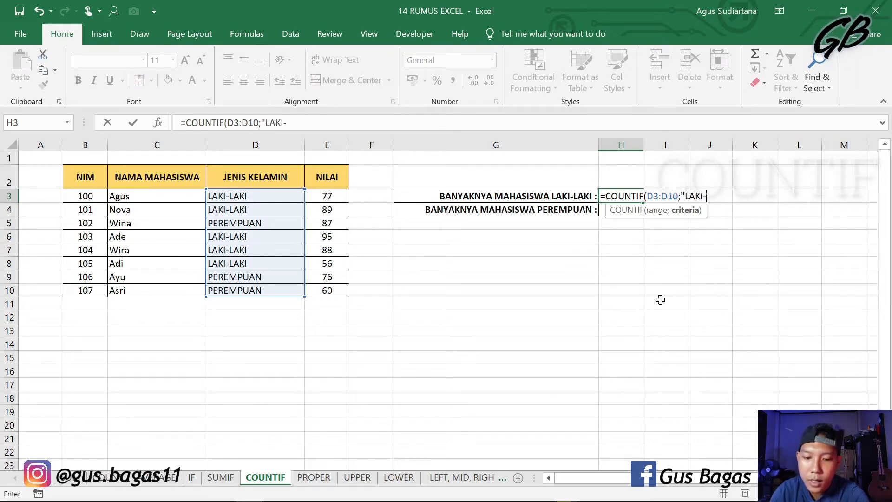
pyautogui.write('LAKI"')
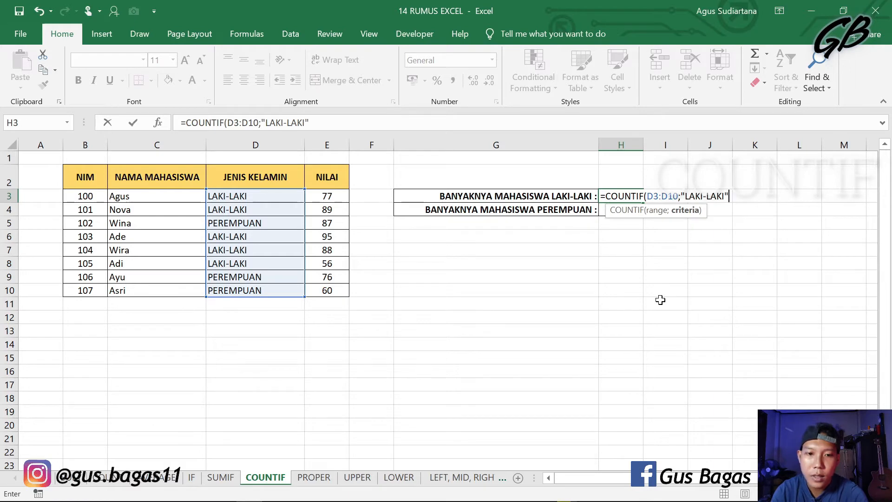
pyautogui.press('Return')
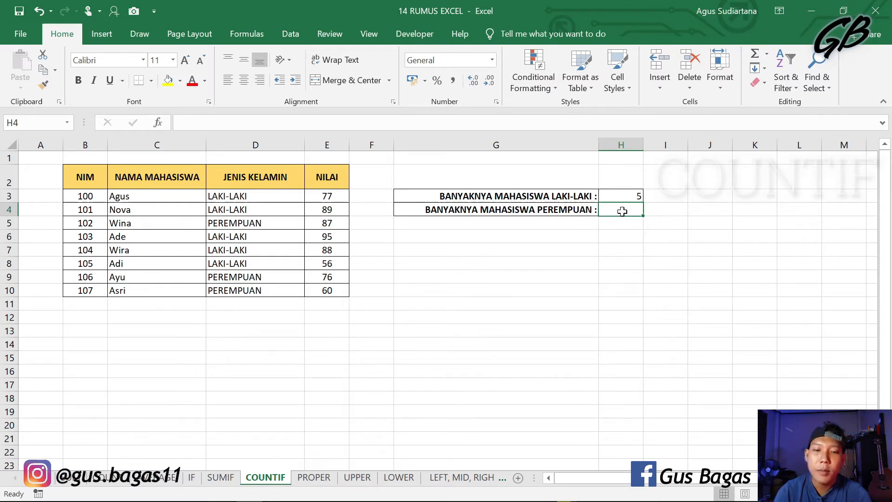
# Step: Start a COUNTIF formula in H4 for BANYAKNYA MAHASISWA PEREMPUAN, with D3:D10 as the range
pyautogui.write('=')
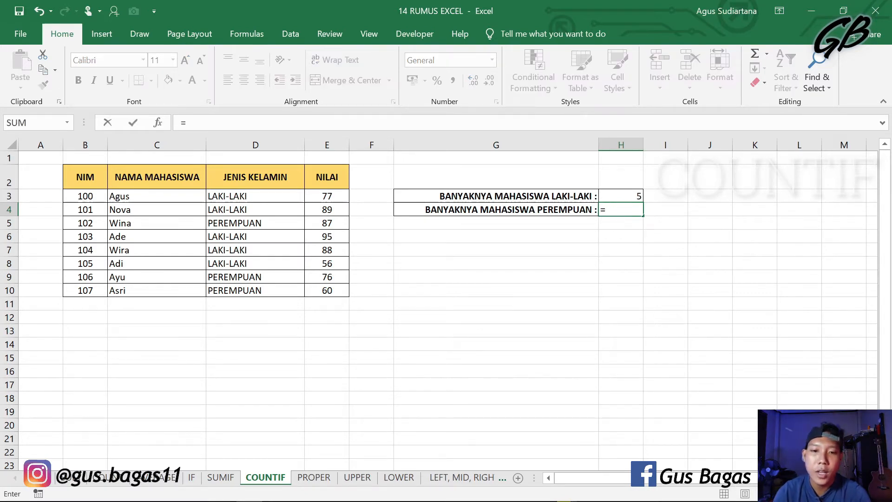
pyautogui.write('COUNT')
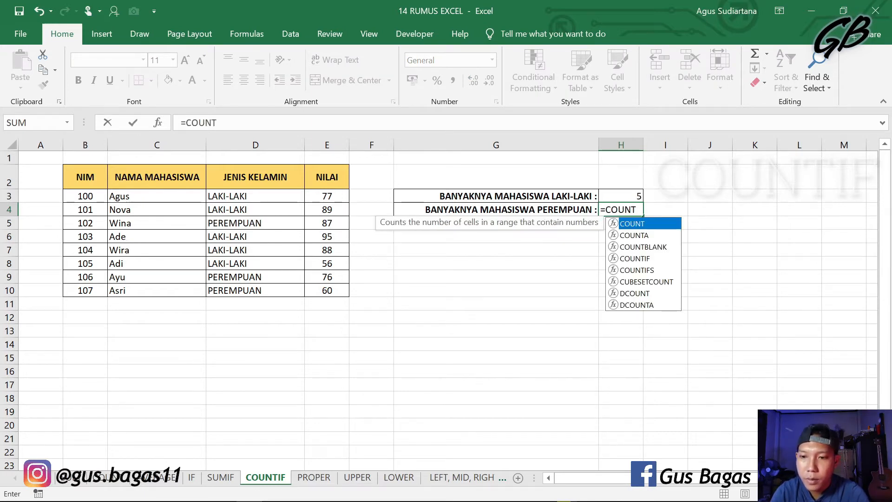
pyautogui.write('IF')
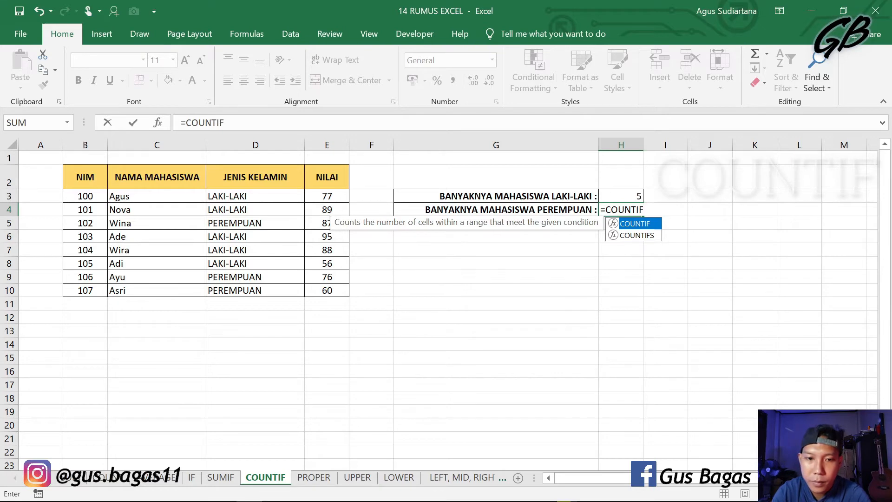
pyautogui.write('(')
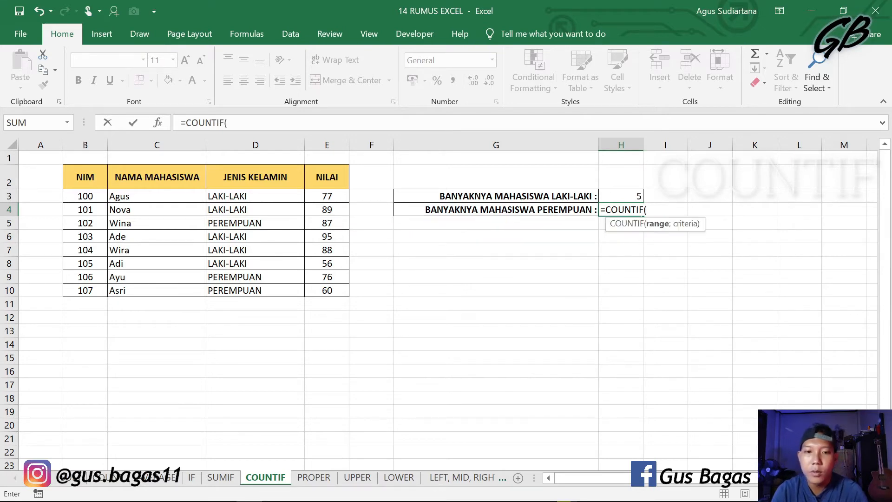
pyautogui.moveTo(262, 196); pyautogui.dragTo(265, 289)
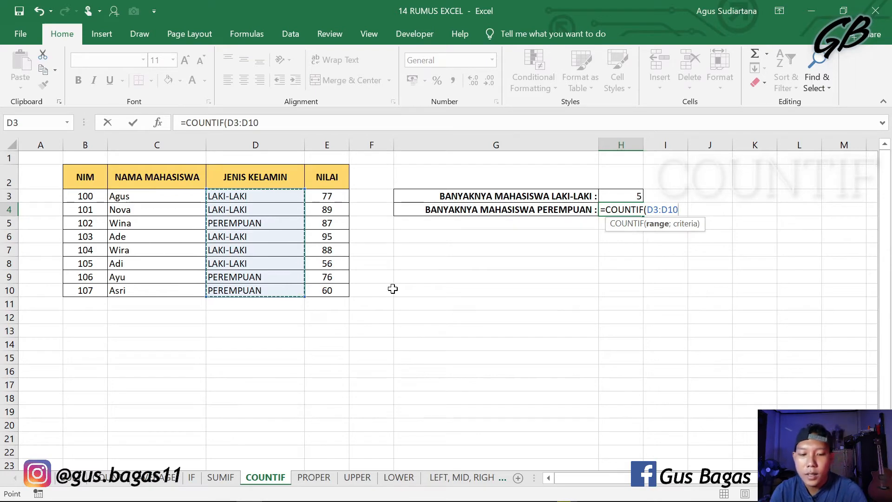
# Step: Add "PEREMPUAN" in quotation marks as the criteria of H4's COUNTIF and enter the formula
pyautogui.write(';')
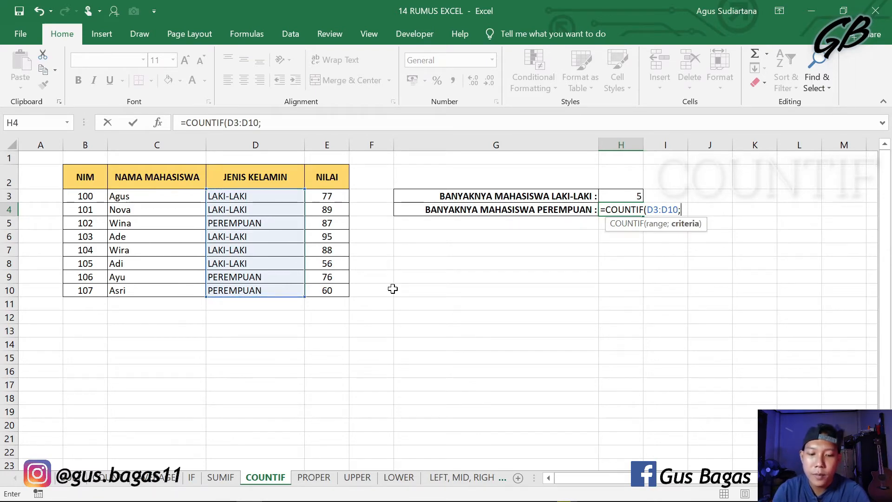
pyautogui.write('"PEREMPUAN')
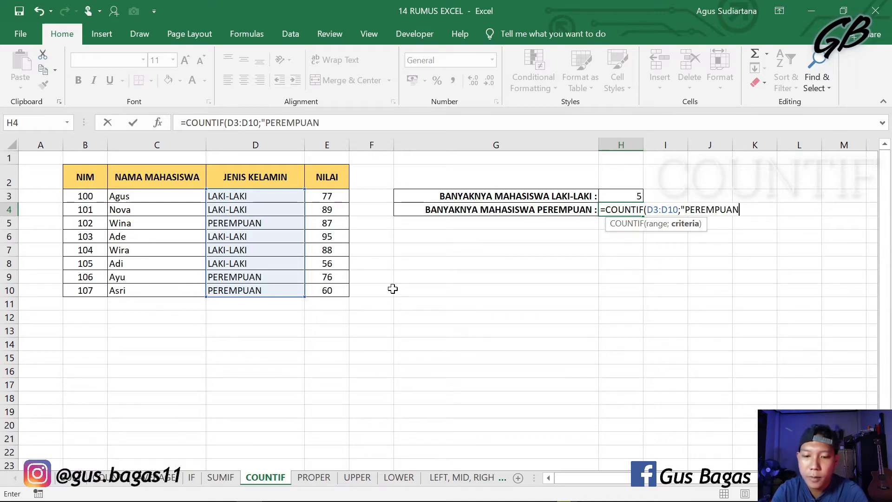
pyautogui.write('"')
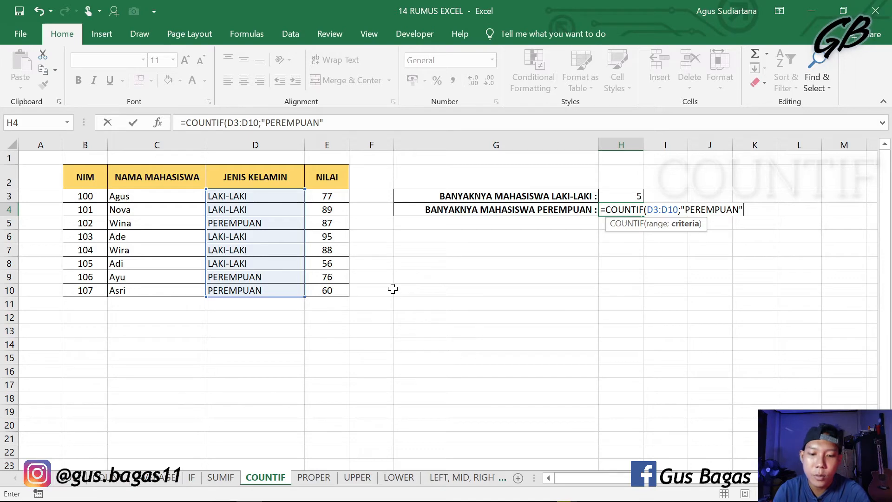
pyautogui.write(')')
pyautogui.press('BackSpace')
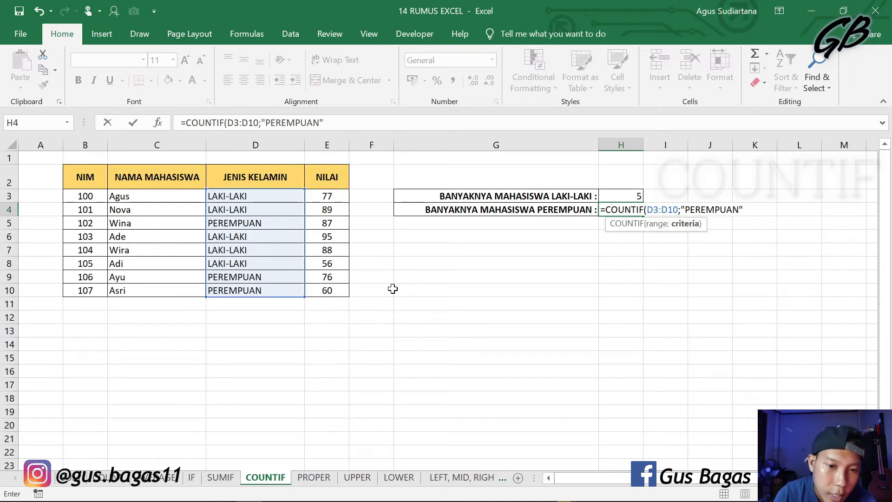
pyautogui.press('Return')
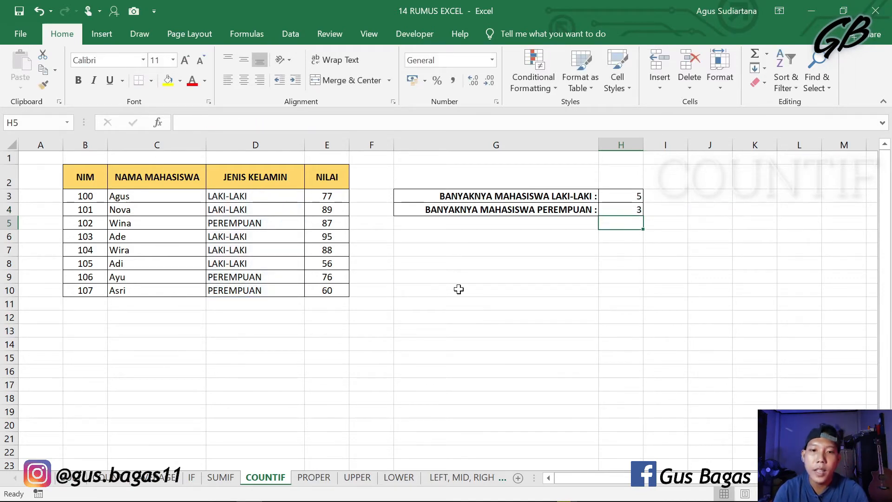
# Step: Check H4's count against the PEREMPUAN entries in D5, D9 and D10 of the JENIS KELAMIN column
pyautogui.click(275, 222)
pyautogui.click(272, 277)
pyautogui.click(278, 292)
pyautogui.click(533, 291)
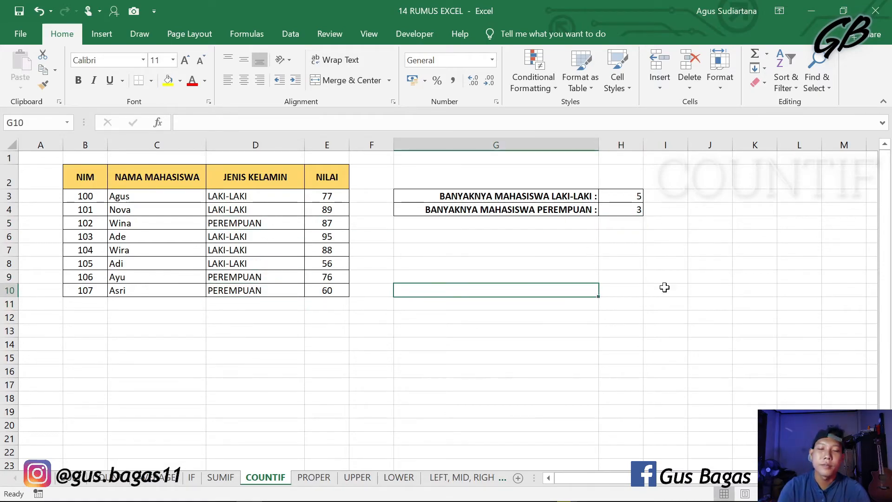
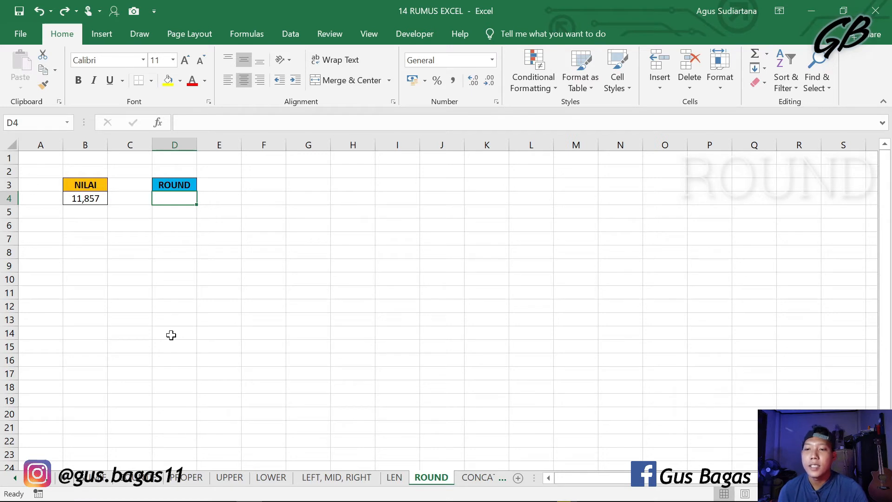
pyautogui.click(226, 346)
pyautogui.click(92, 198)
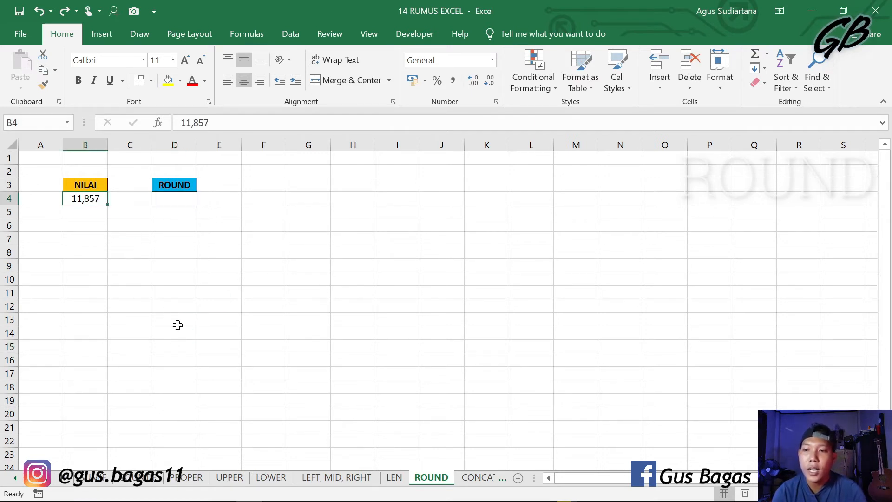
pyautogui.click(200, 345)
pyautogui.click(95, 200)
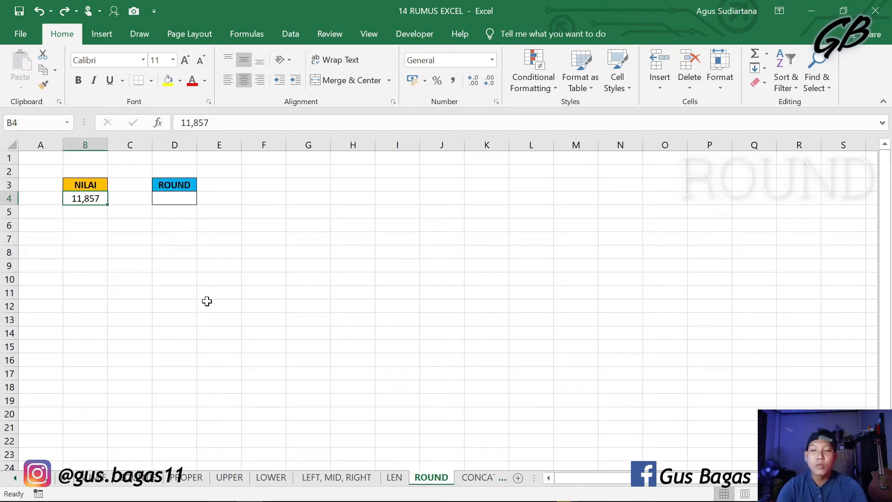
# Step: Enter a ROUND formula in D4 that rounds the NILAI value in B4 to 2 digits
pyautogui.click(182, 199)
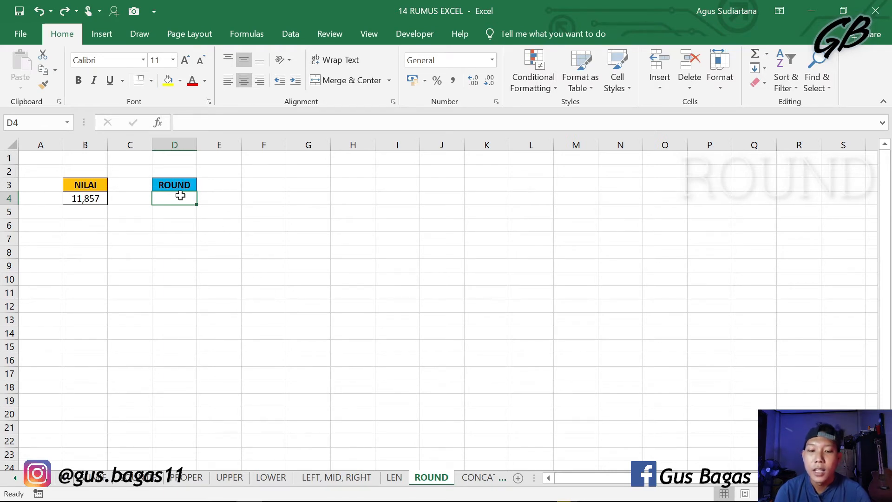
pyautogui.write('=')
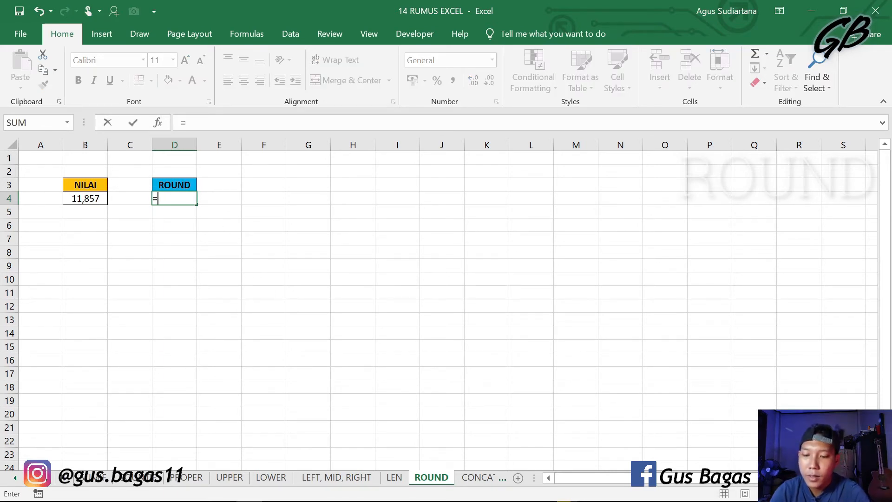
pyautogui.write('round')
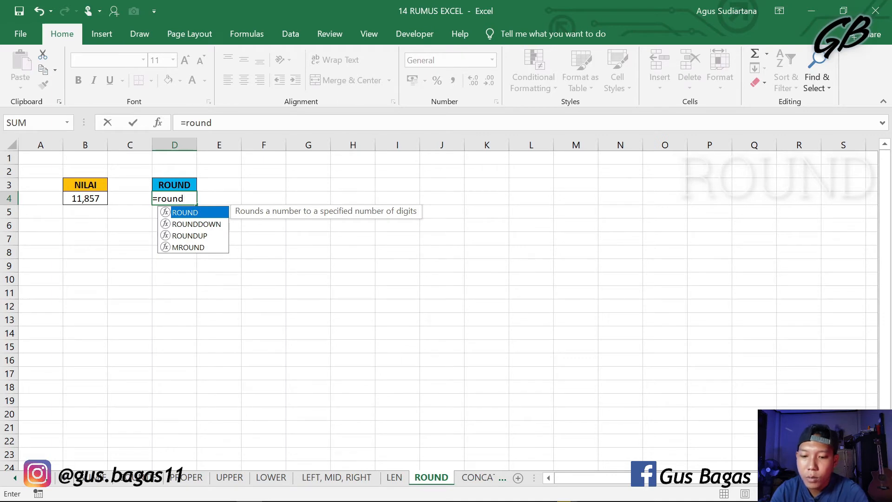
pyautogui.write('(')
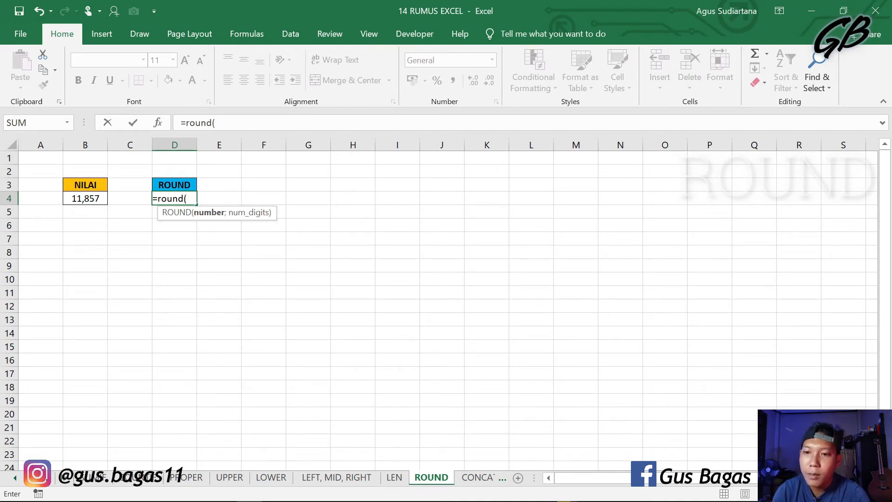
pyautogui.click(98, 199)
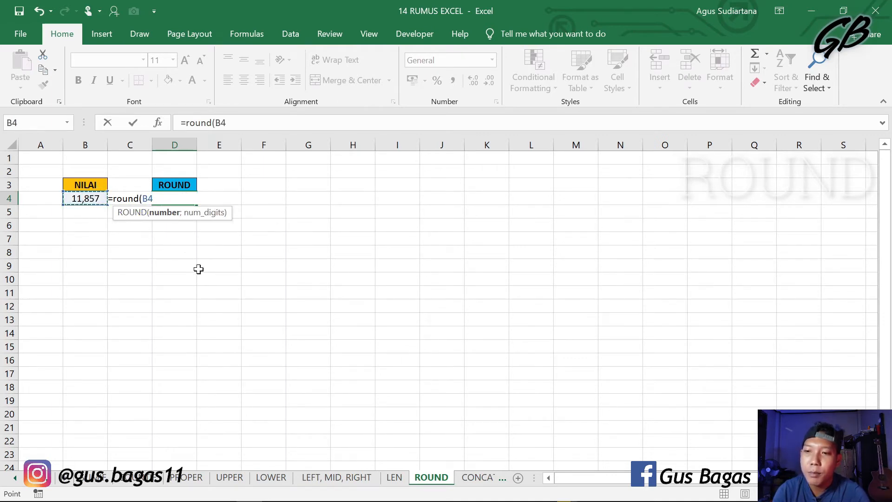
pyautogui.write(';')
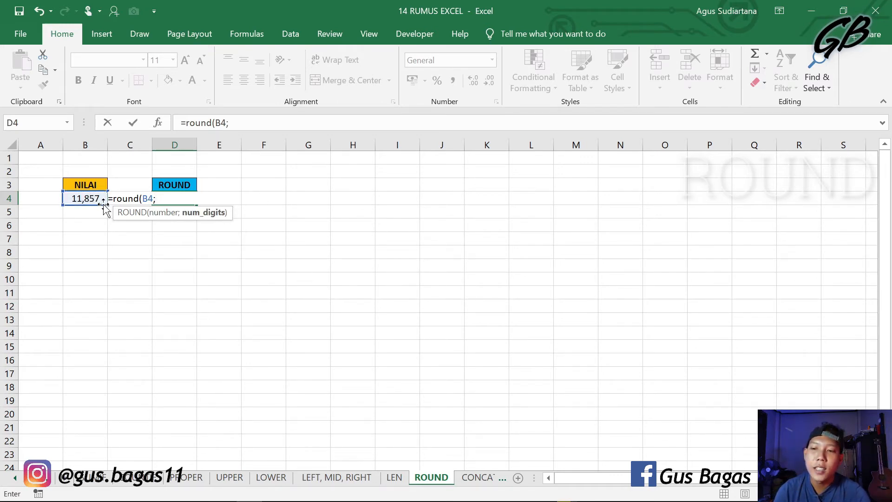
pyautogui.write('2')
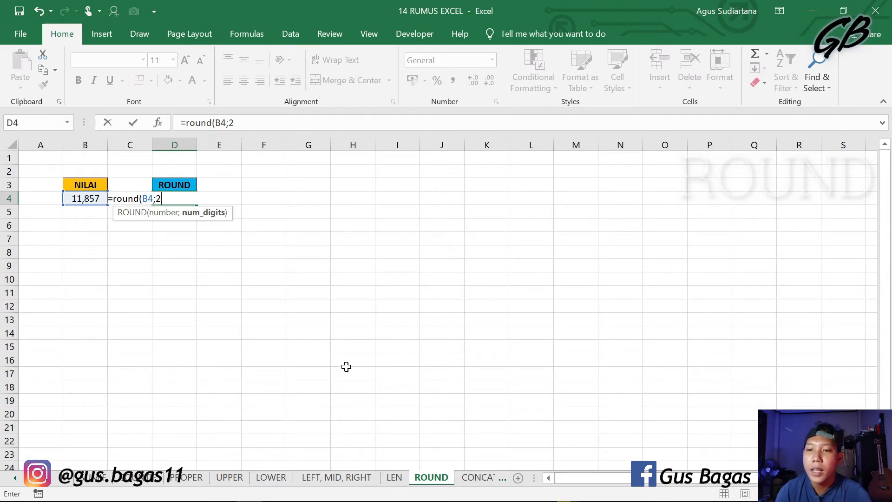
pyautogui.write(')')
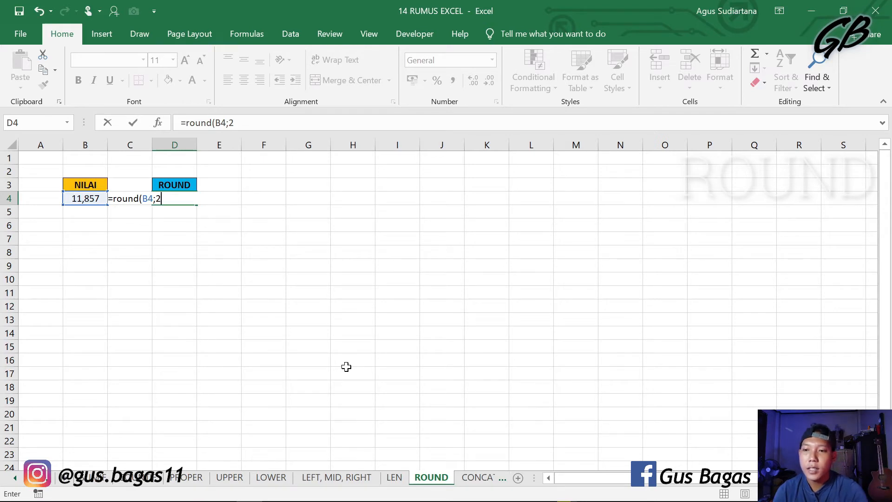
pyautogui.press('Return')
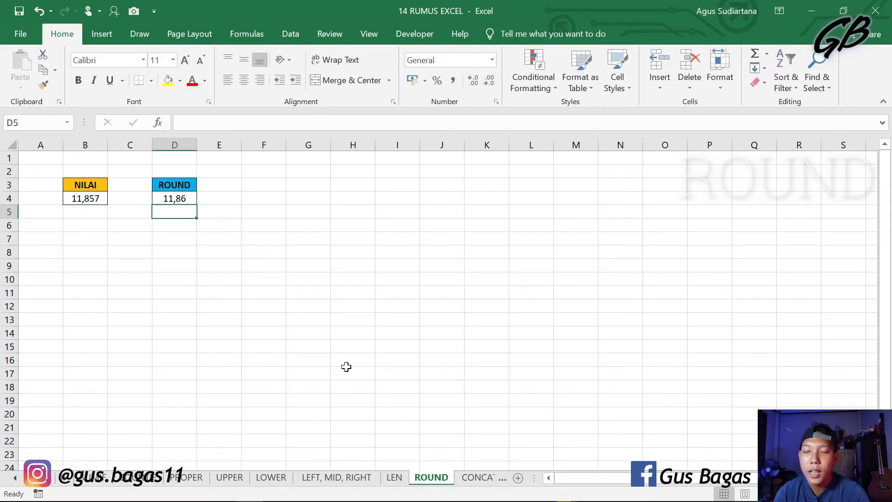
# Step: Change the number of digits in D4's ROUND formula to 1 and enter it
pyautogui.click(186, 197)
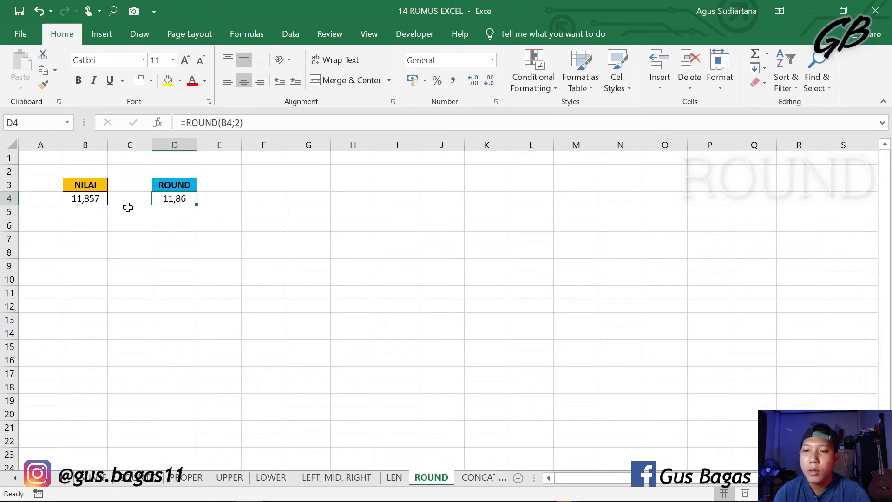
pyautogui.doubleClick(177, 198)
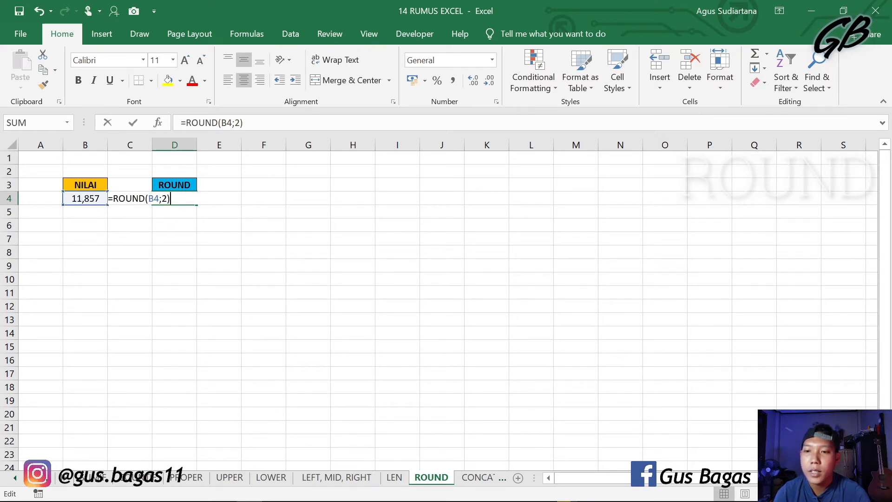
pyautogui.press('BackSpace')
pyautogui.press('BackSpace')
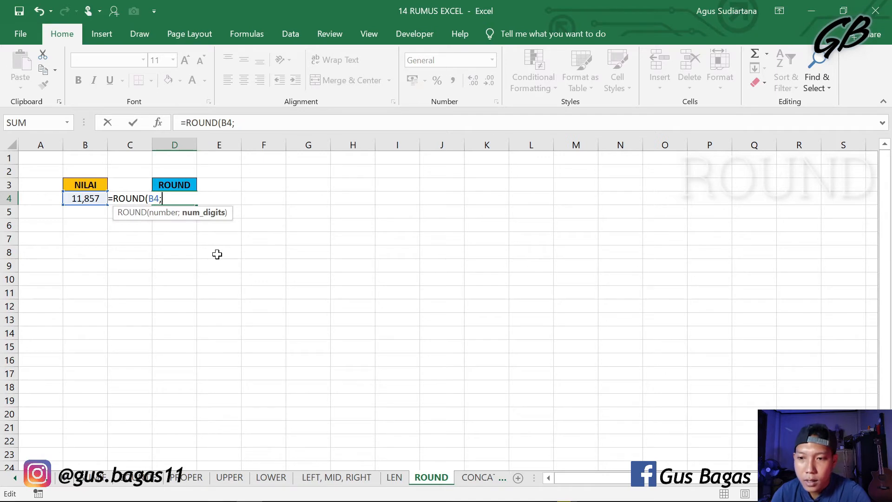
pyautogui.write('2')
pyautogui.press('BackSpace')
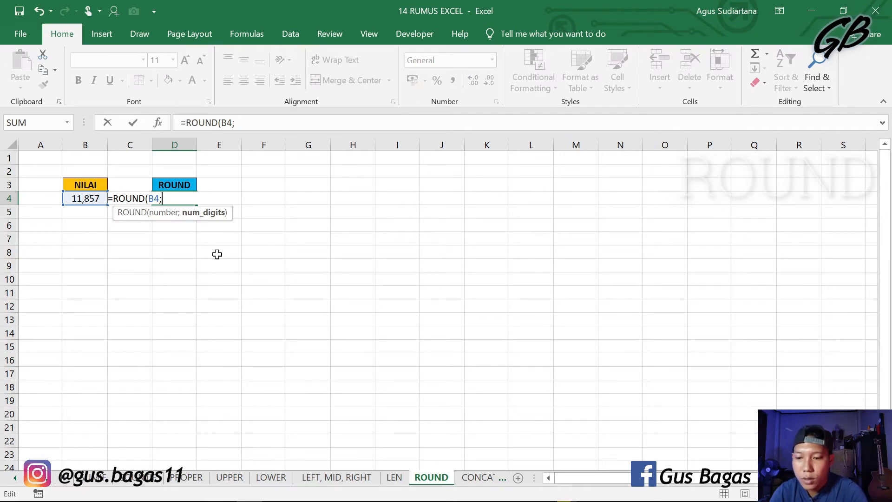
pyautogui.write('1')
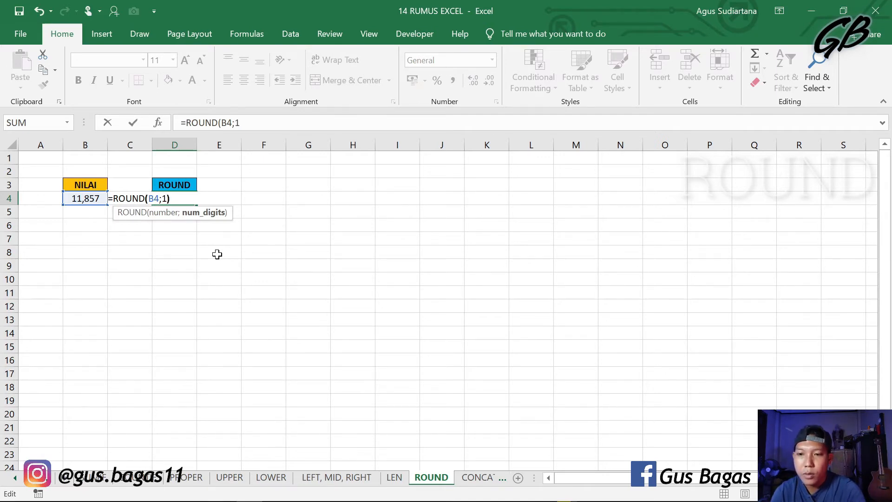
pyautogui.write(')')
pyautogui.press('Return')
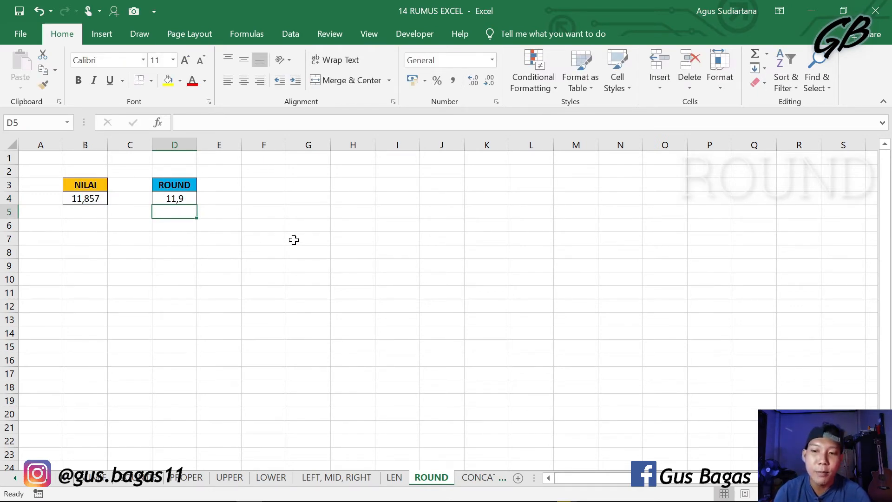
# Step: Switch to the CONCATENATE sheet and start a CONCATENATE formula in F4
pyautogui.click(469, 239)
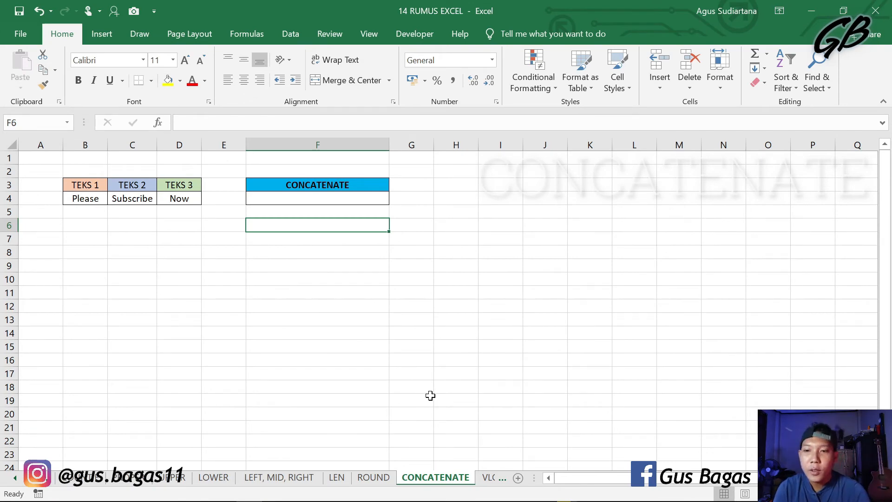
pyautogui.click(441, 319)
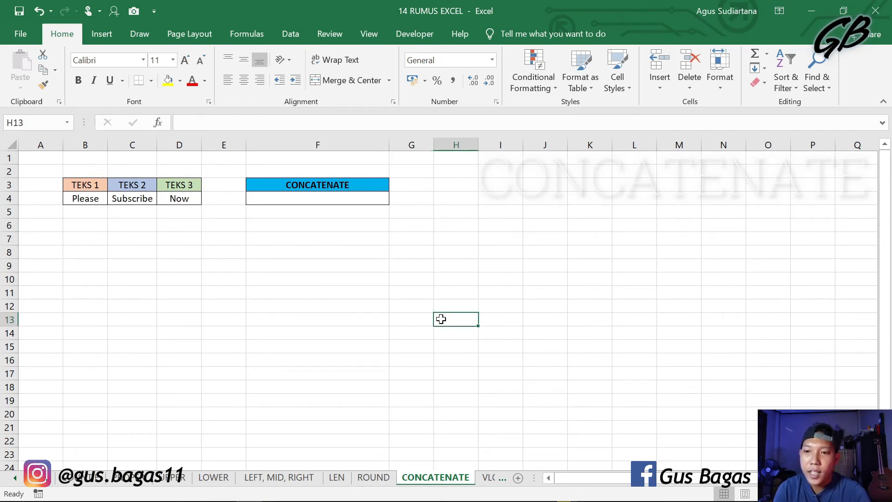
pyautogui.click(348, 200)
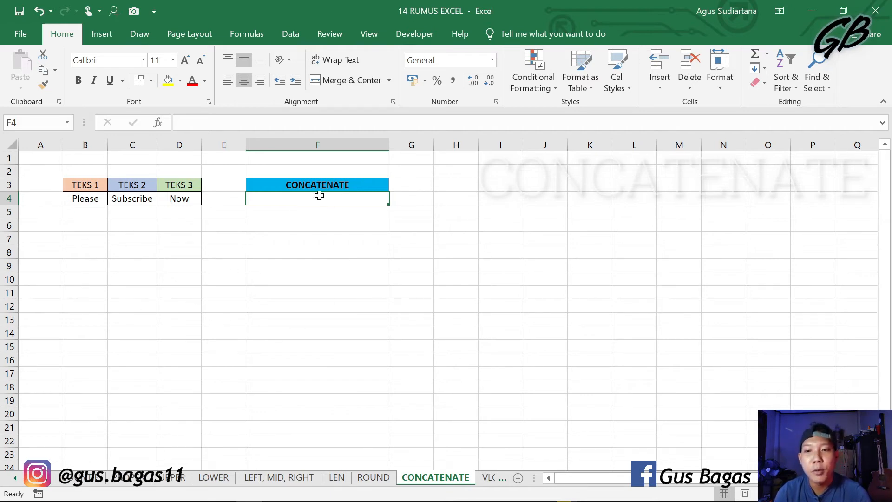
pyautogui.click(85, 279)
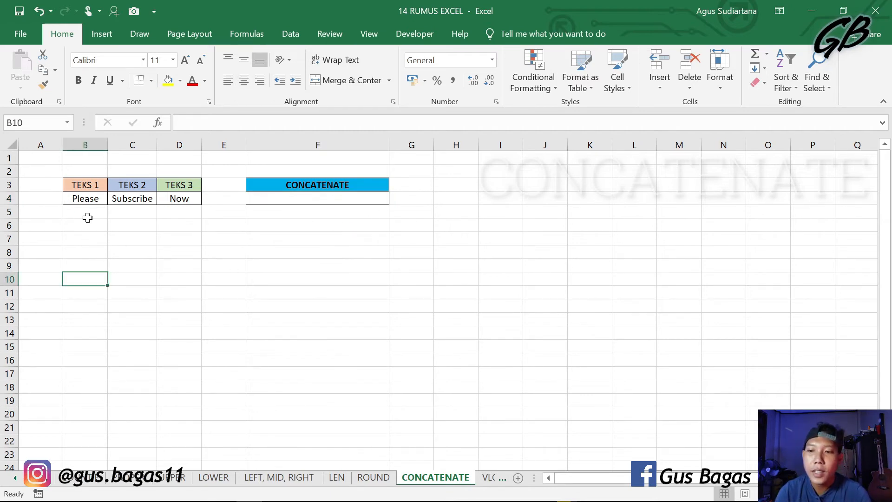
pyautogui.click(246, 197)
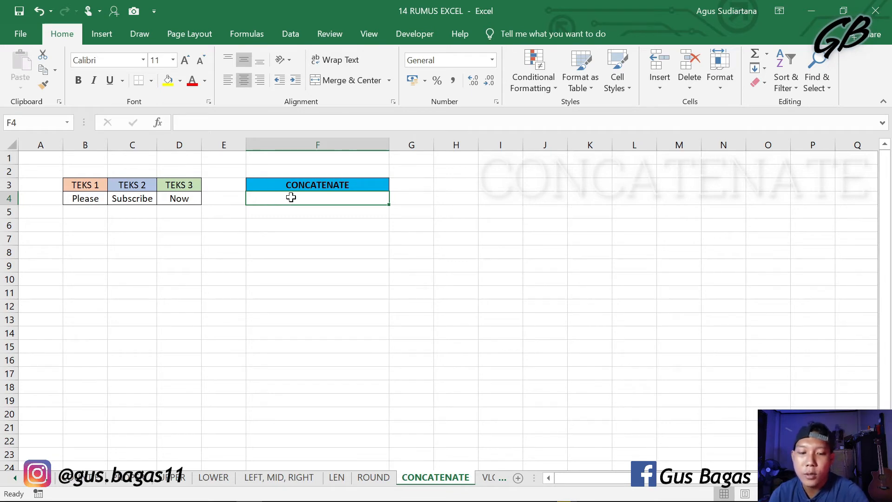
pyautogui.write('=')
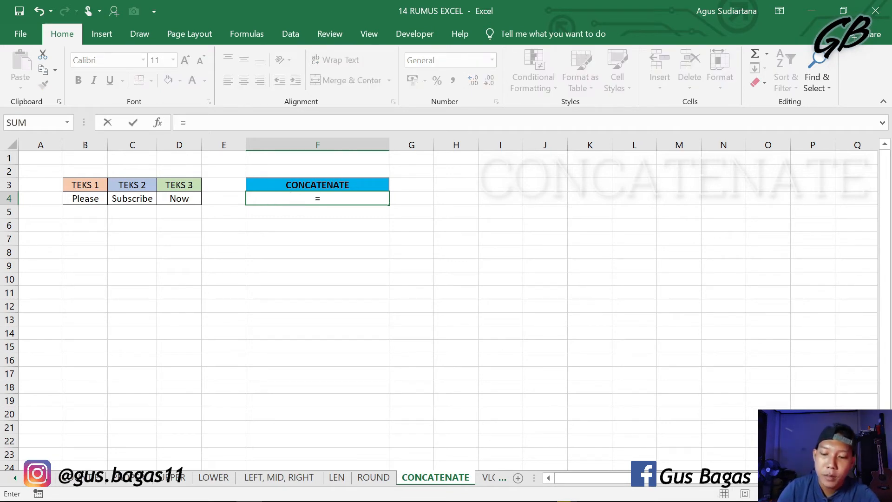
pyautogui.write('C')
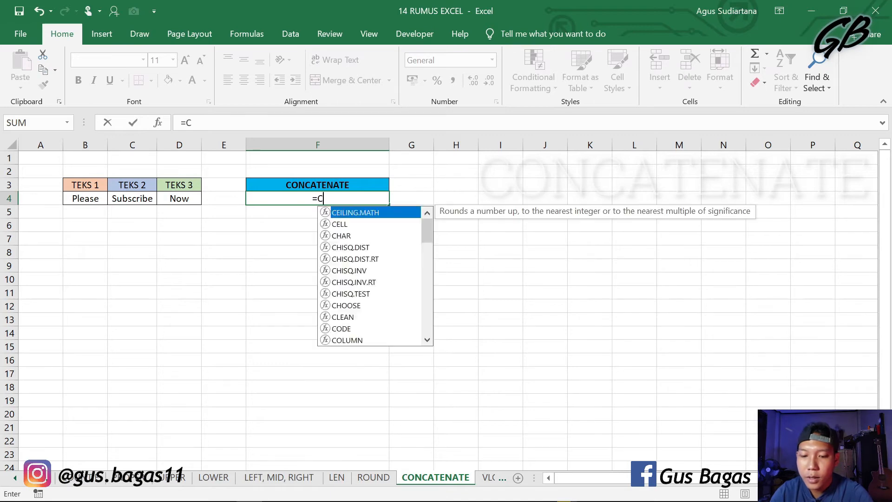
pyautogui.write('ONCATENATE')
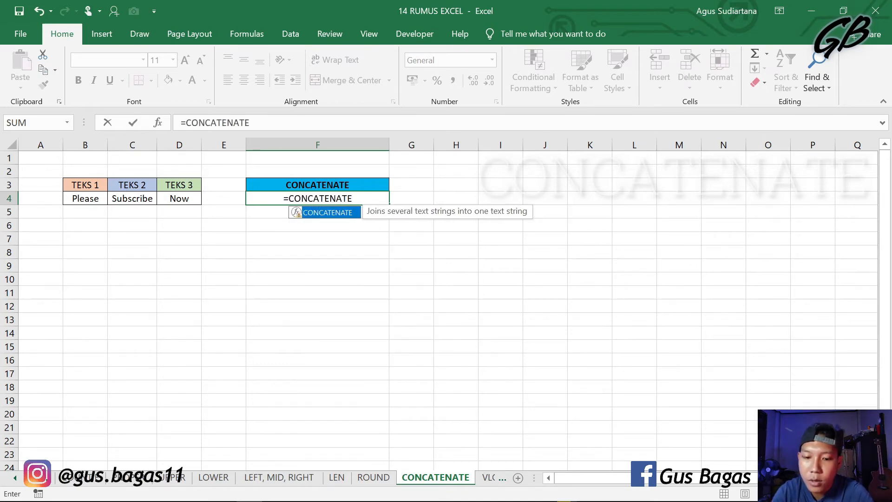
pyautogui.write('(')
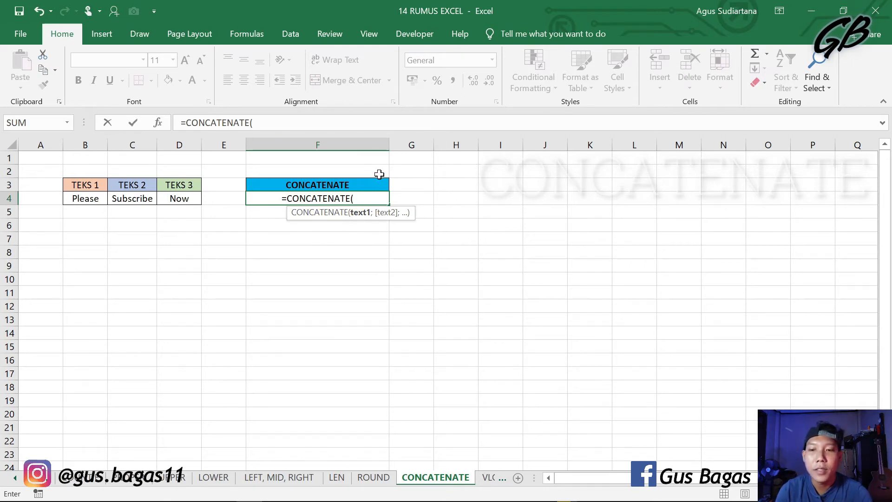
# Step: Add B4, C4 and D4 as the three texts of F4's CONCATENATE and enter the formula
pyautogui.click(95, 200)
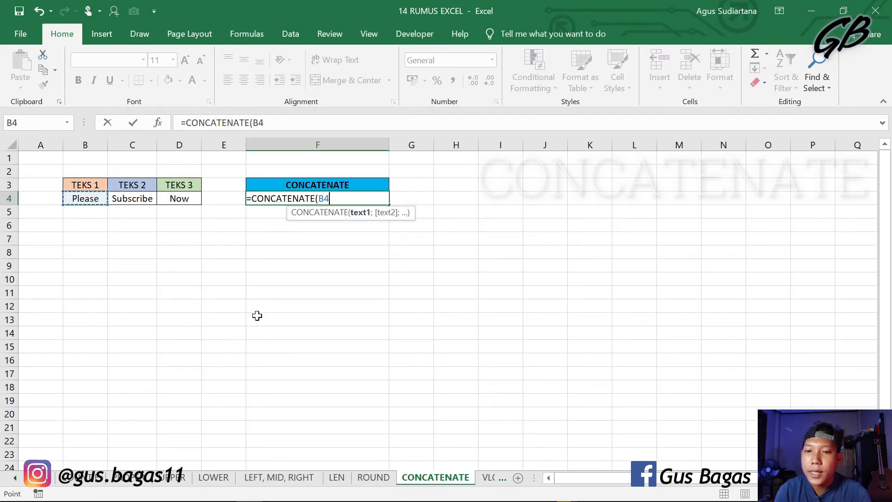
pyautogui.write(';')
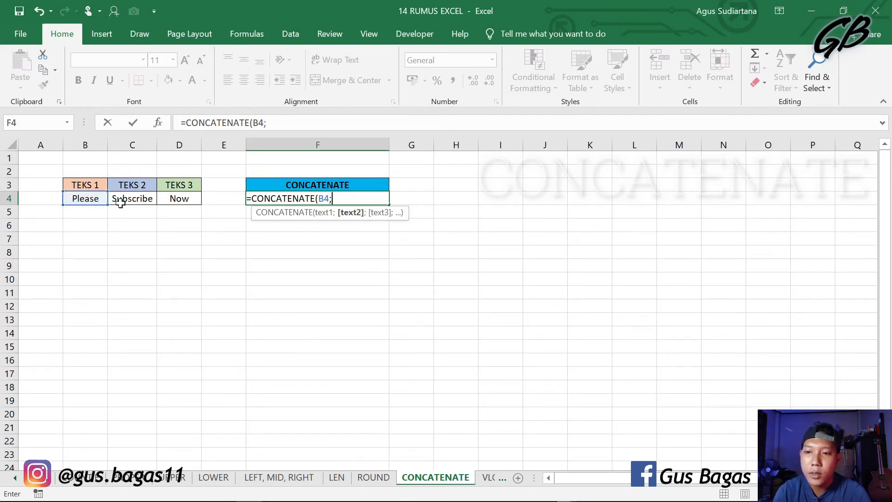
pyautogui.click(122, 201)
pyautogui.write(';')
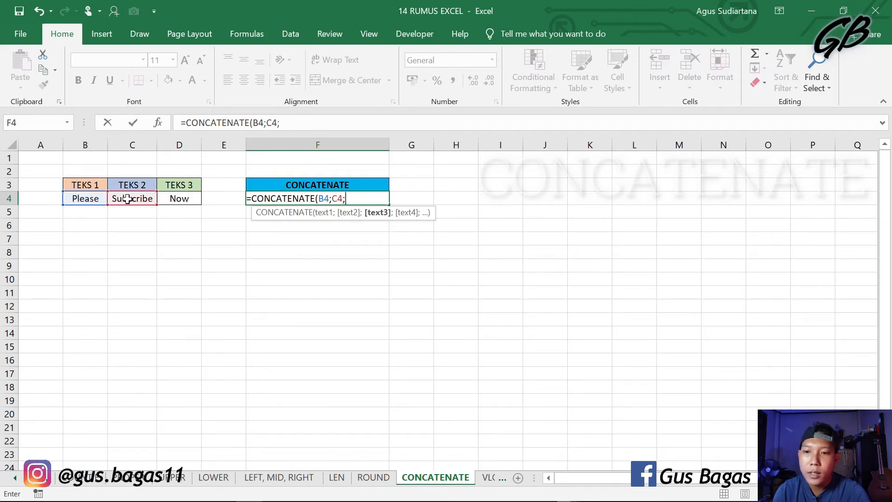
pyautogui.click(176, 199)
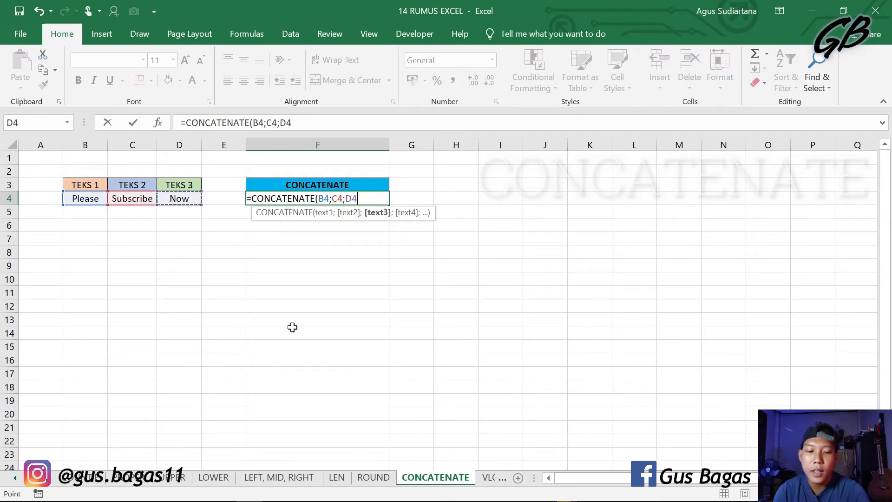
pyautogui.press('Return')
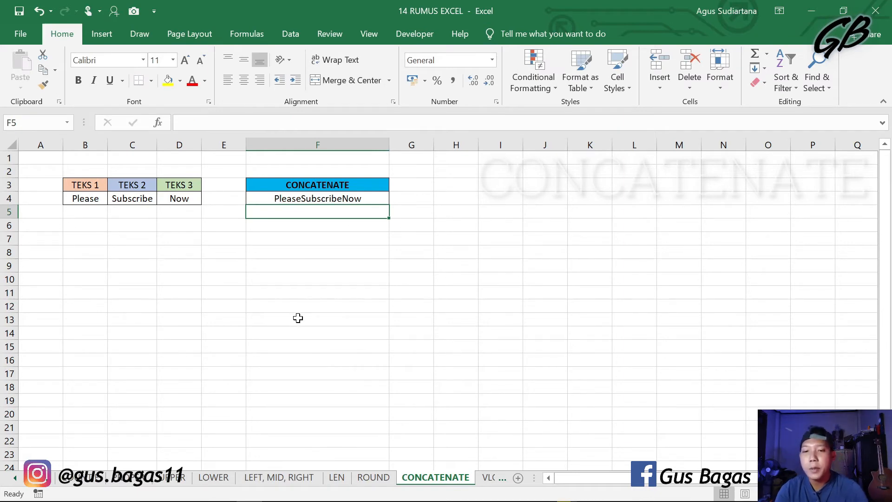
# Step: Insert a quoted space " " as a separate text between B4 and C4 in F4's CONCATENATE formula
pyautogui.click(340, 187)
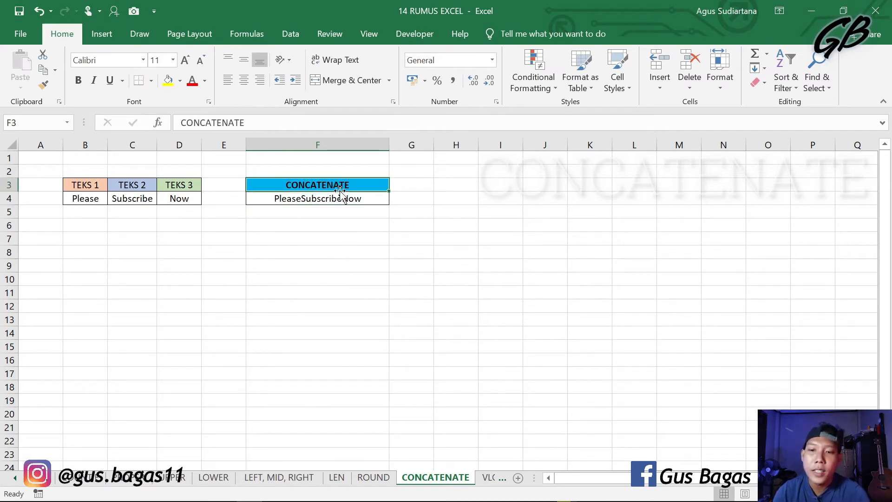
pyautogui.click(356, 256)
pyautogui.click(339, 199)
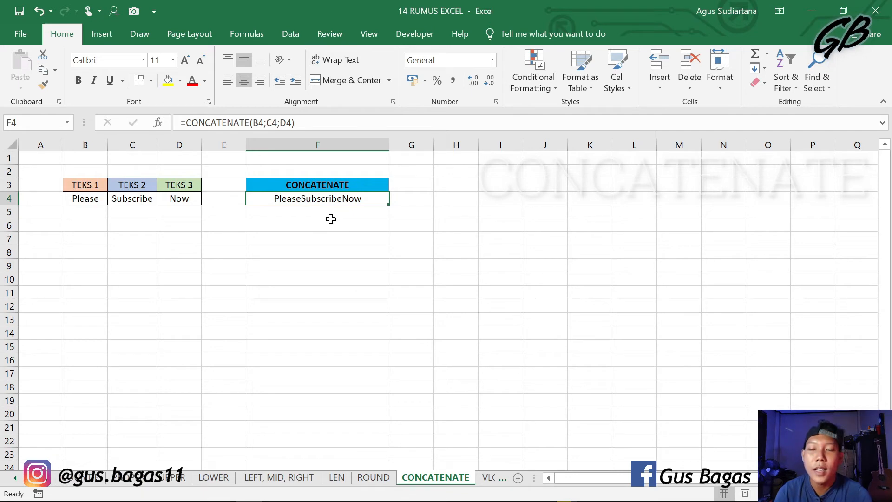
pyautogui.doubleClick(307, 198)
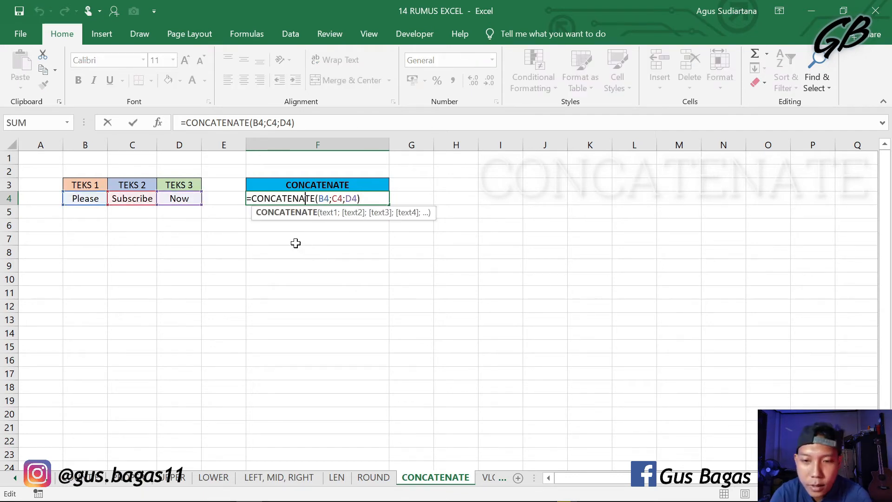
pyautogui.click(272, 123)
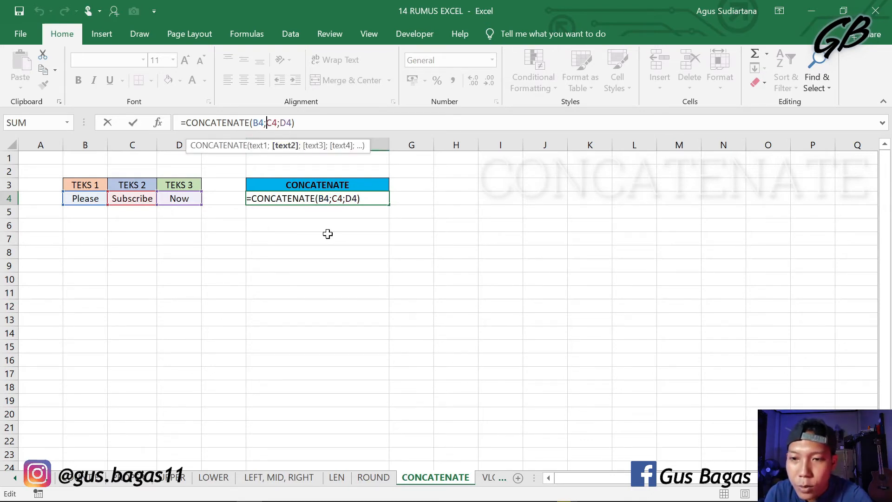
pyautogui.write('"')
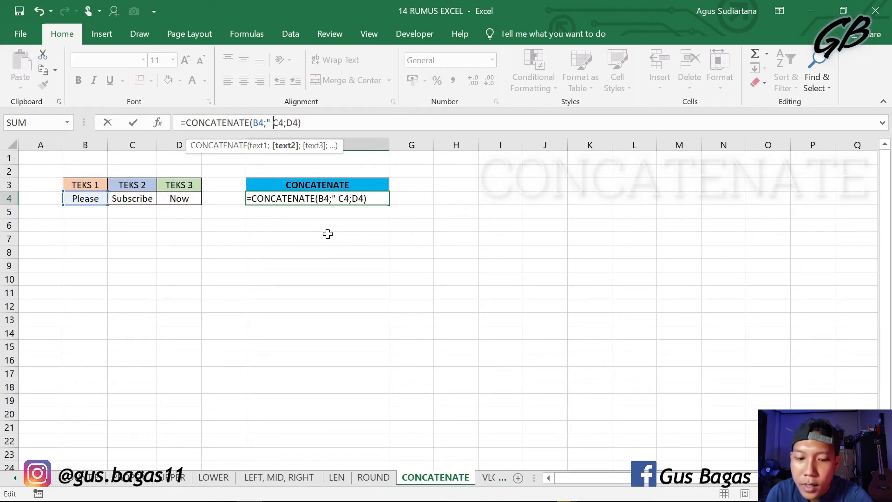
pyautogui.write(' "')
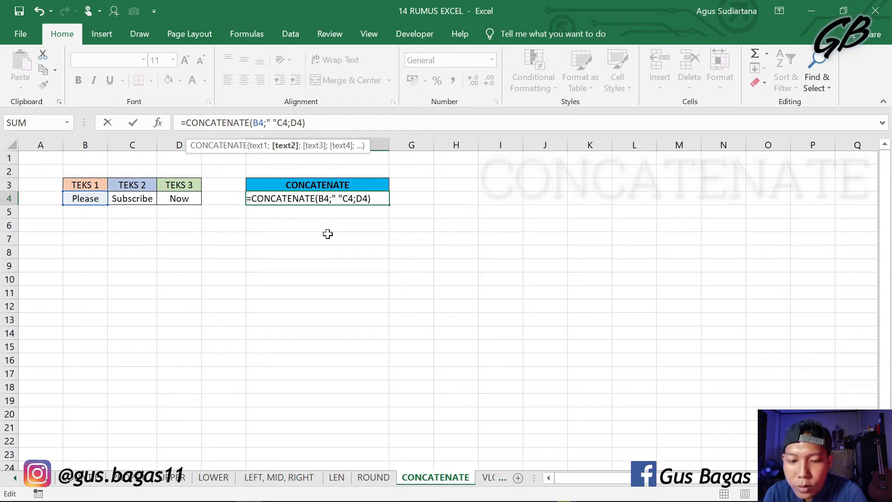
pyautogui.write(';')
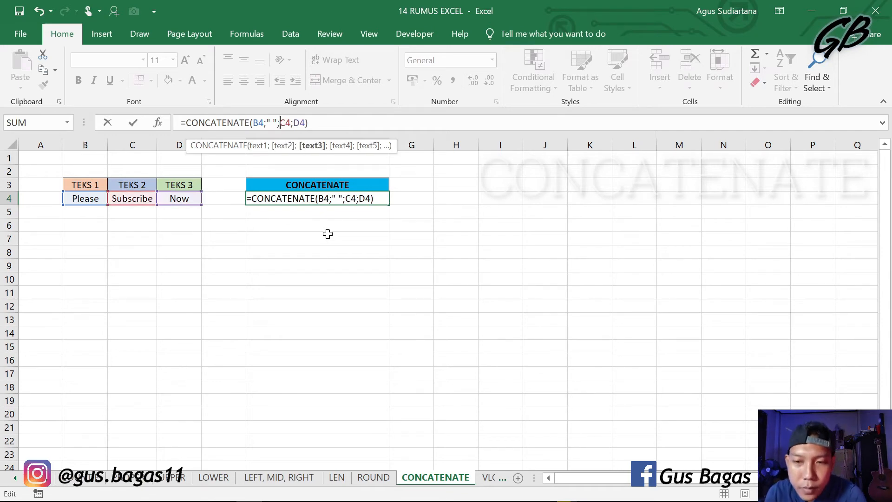
# Step: Insert another quoted space " " between C4 and D4 in F4's CONCATENATE and enter the formula
pyautogui.press('Right')
pyautogui.press('Right')
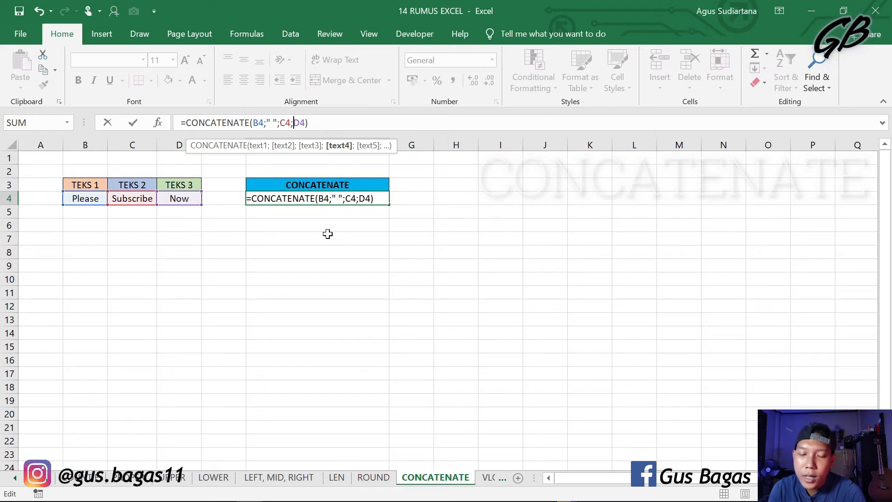
pyautogui.write('"')
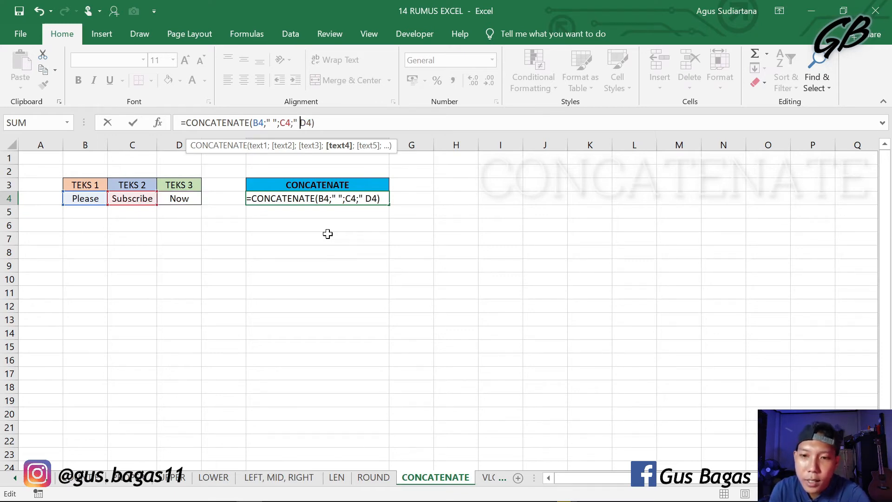
pyautogui.write(' "')
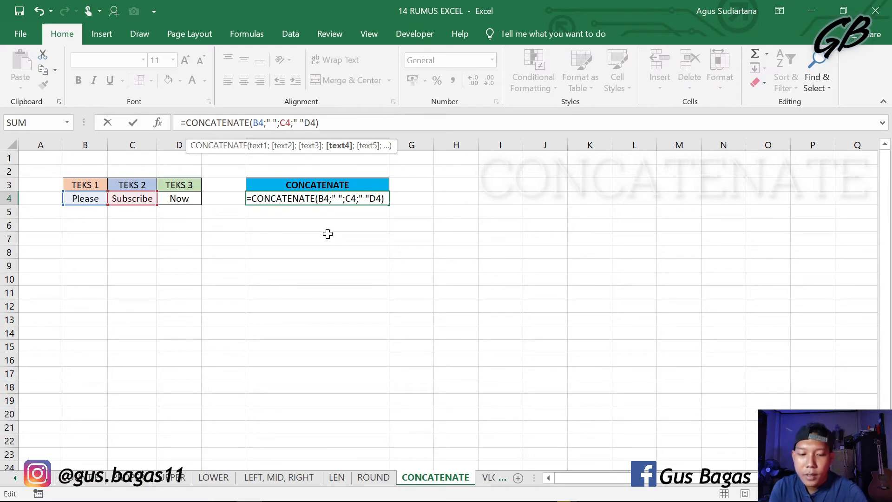
pyautogui.write(';')
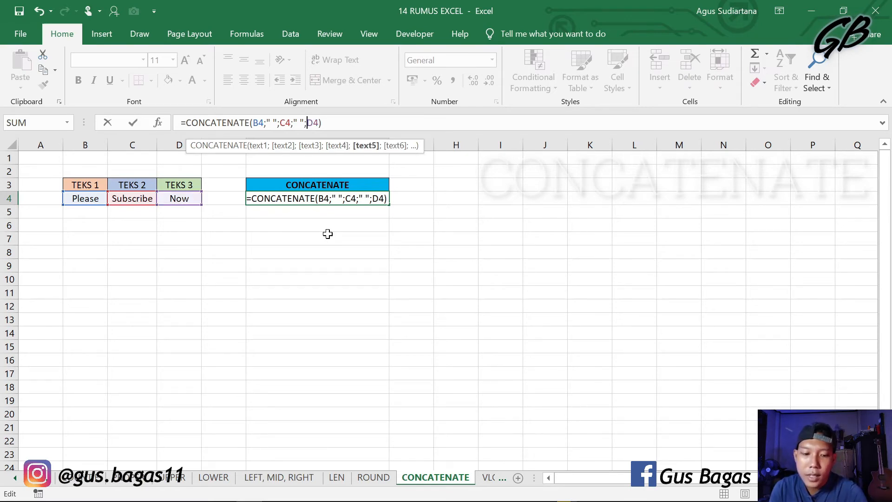
pyautogui.press('Return')
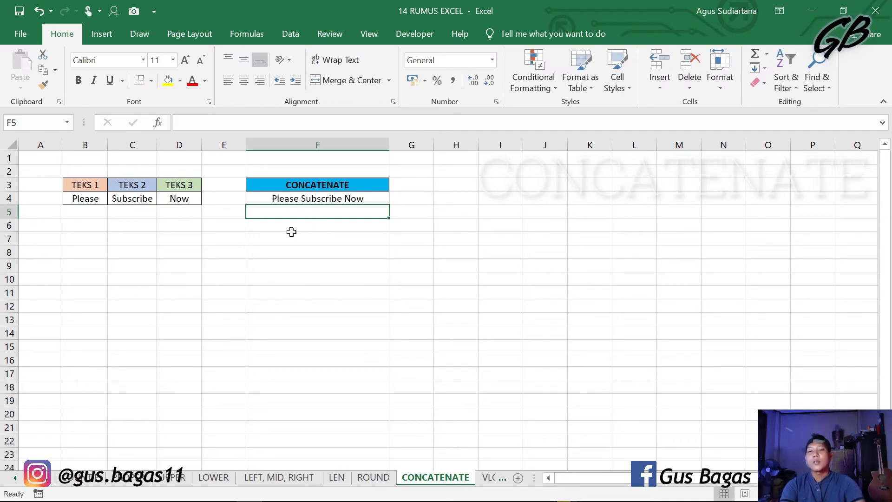
pyautogui.click(304, 249)
pyautogui.click(323, 199)
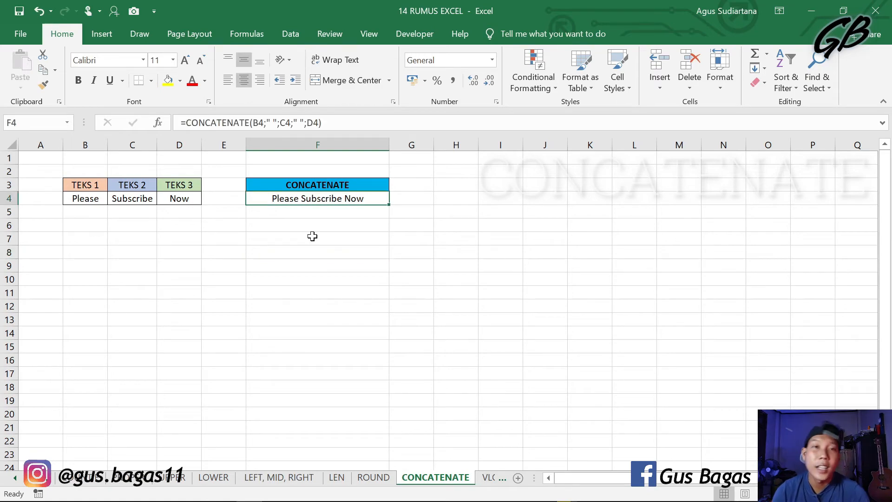
pyautogui.click(318, 278)
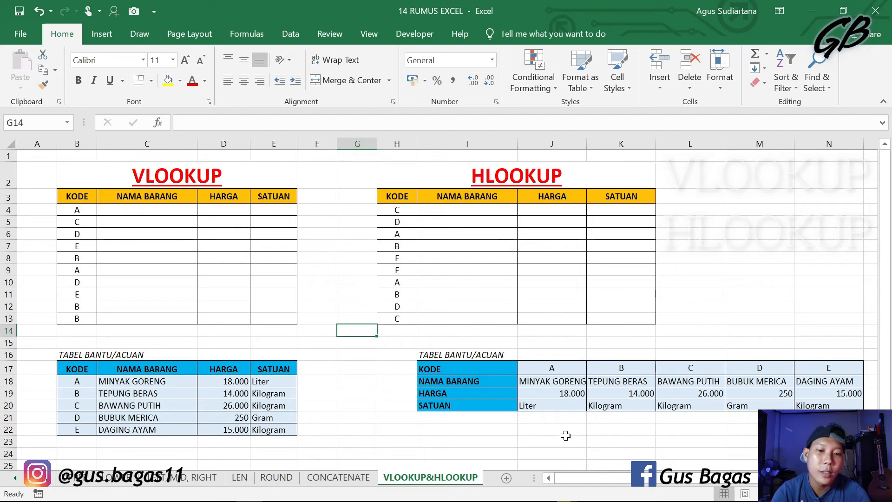
# Step: Examine the empty NAMA BARANG, HARGA and SATUAN columns of the VLOOKUP table and the matching data in its TABEL BANTU/ACUAN
pyautogui.click(158, 211)
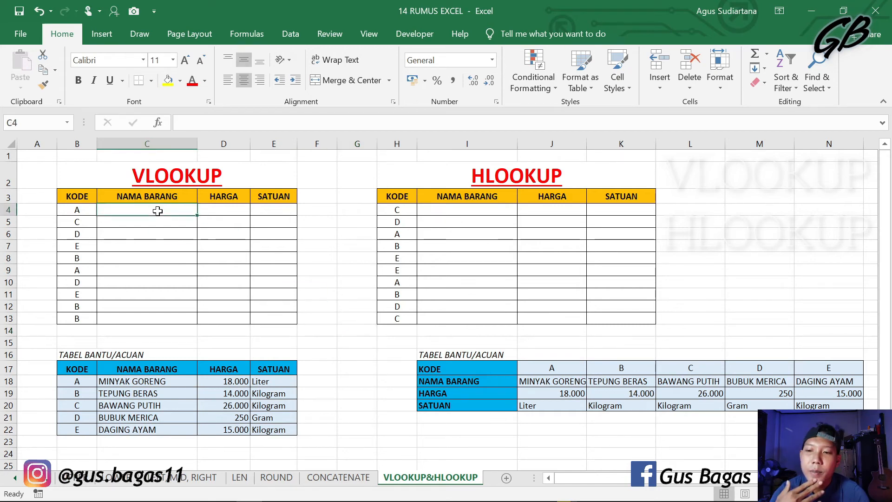
pyautogui.click(223, 211)
pyautogui.click(269, 211)
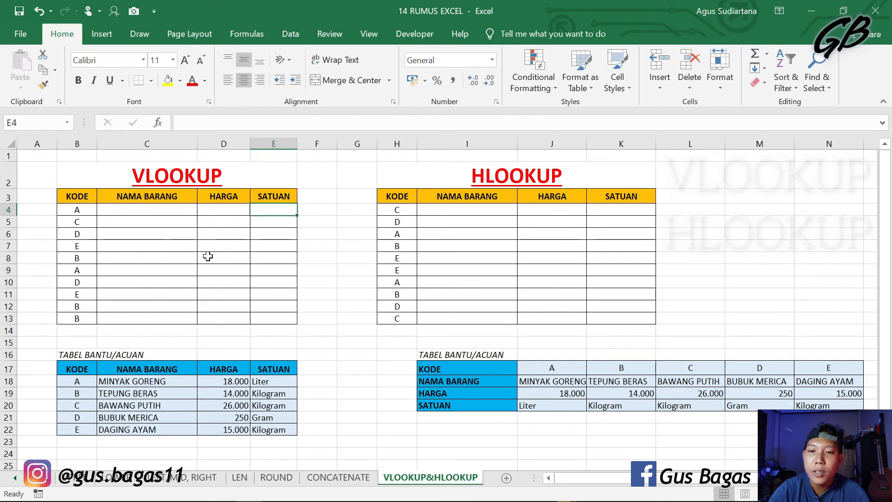
pyautogui.click(84, 389)
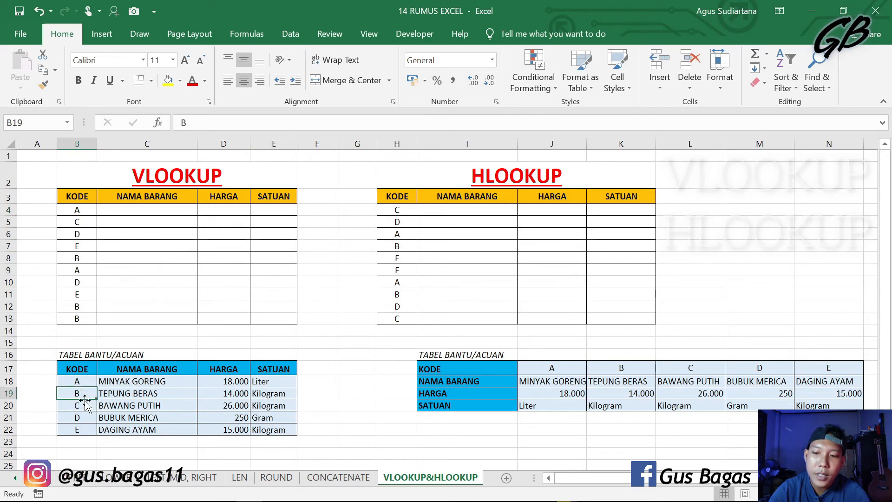
pyautogui.click(84, 431)
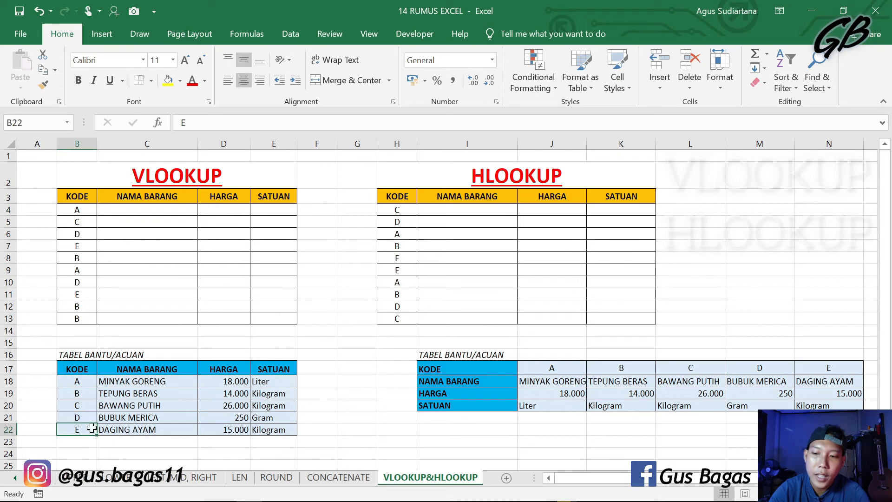
pyautogui.click(123, 381)
pyautogui.click(128, 392)
pyautogui.click(162, 418)
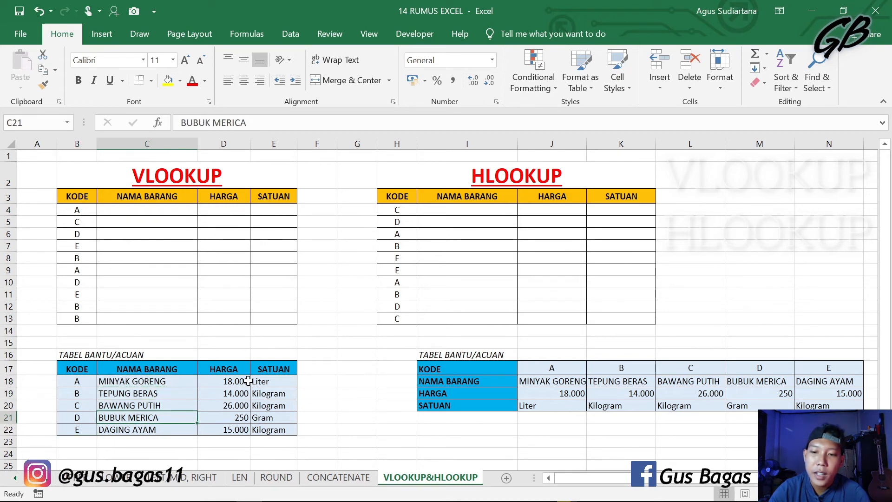
pyautogui.click(247, 383)
pyautogui.click(284, 403)
pyautogui.click(271, 429)
pyautogui.click(238, 430)
pyautogui.click(251, 388)
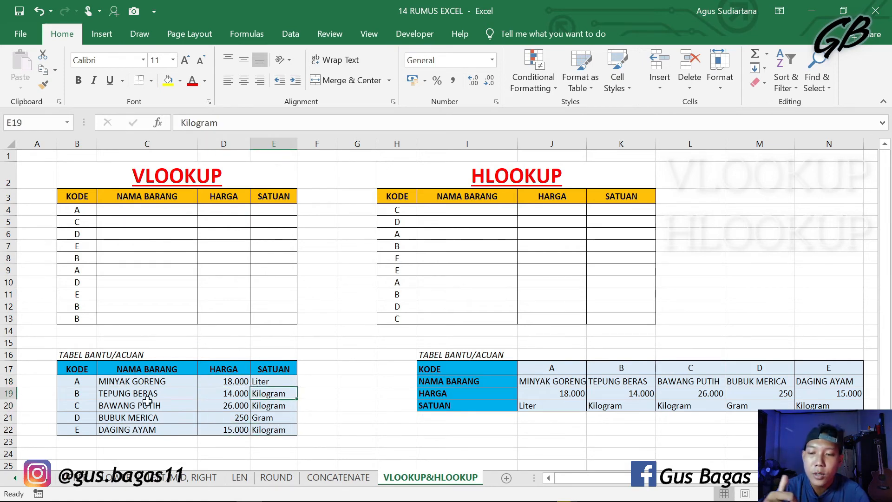
# Step: Start a VLOOKUP formula in C4 with the code in B4 as the lookup value
pyautogui.click(121, 212)
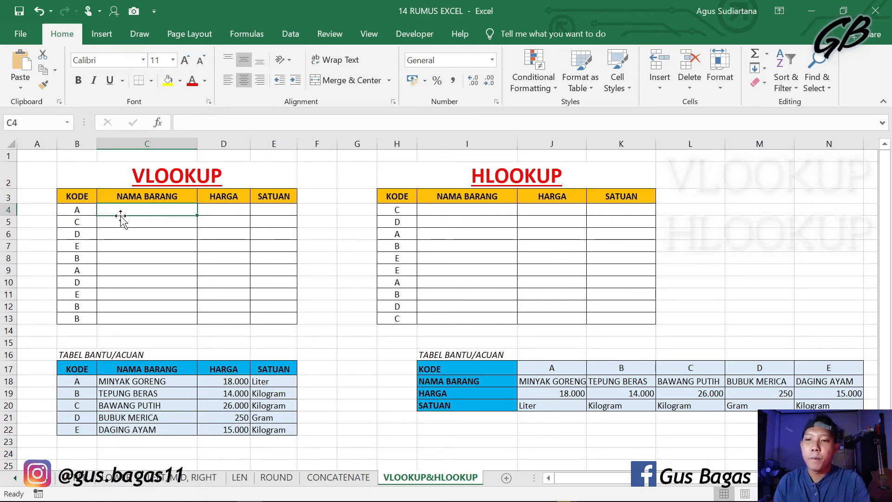
pyautogui.write('=')
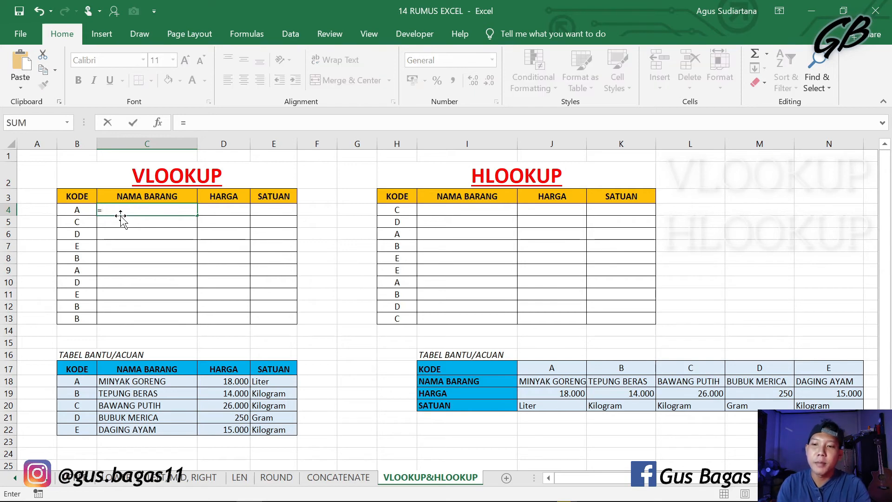
pyautogui.write('VL')
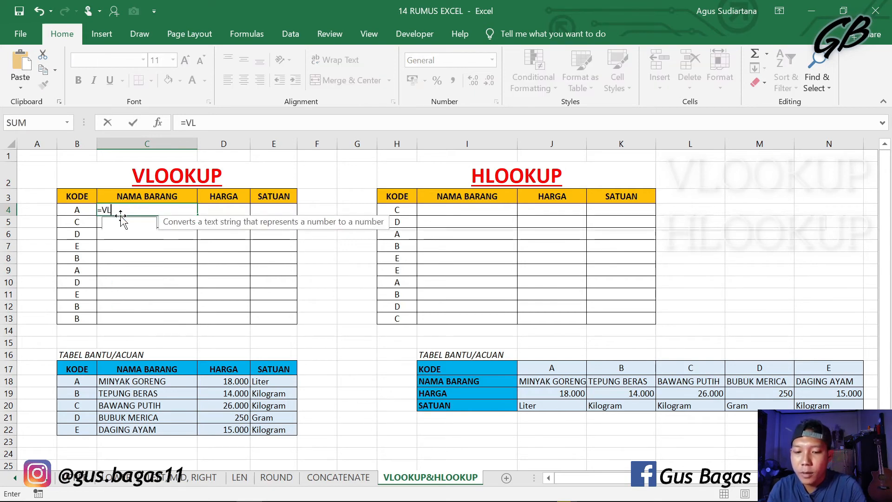
pyautogui.write('OOKUP')
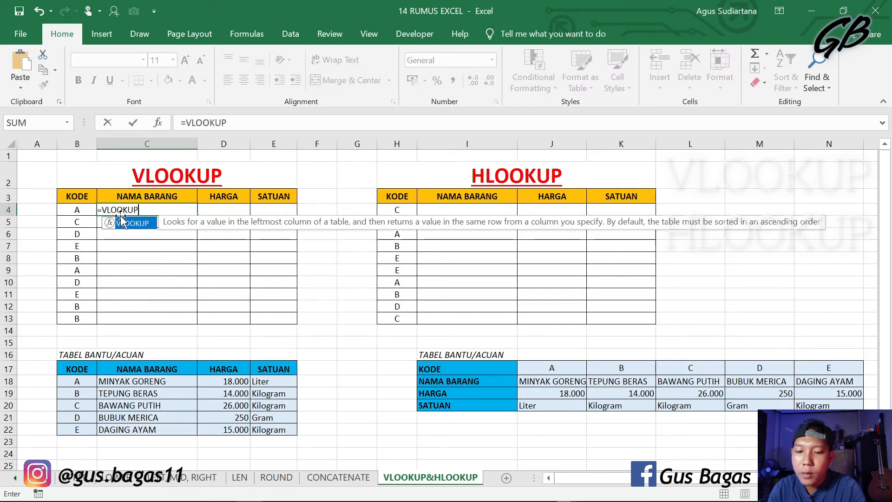
pyautogui.write('(')
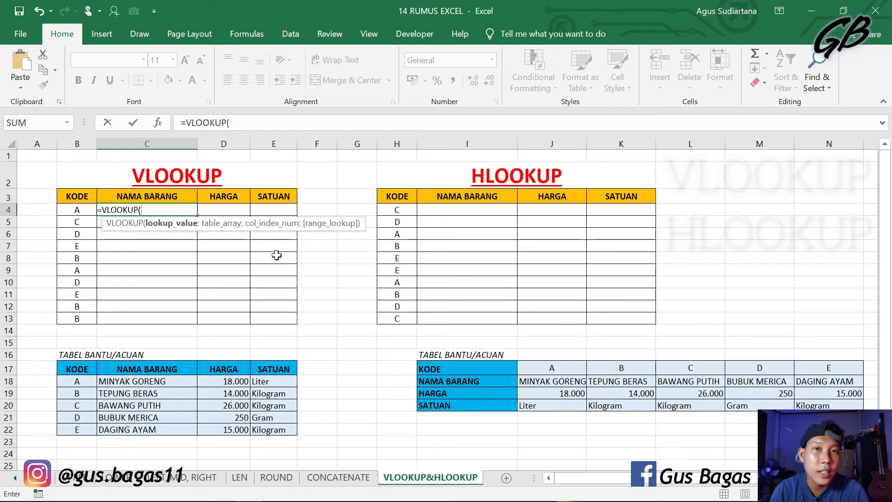
pyautogui.click(79, 211)
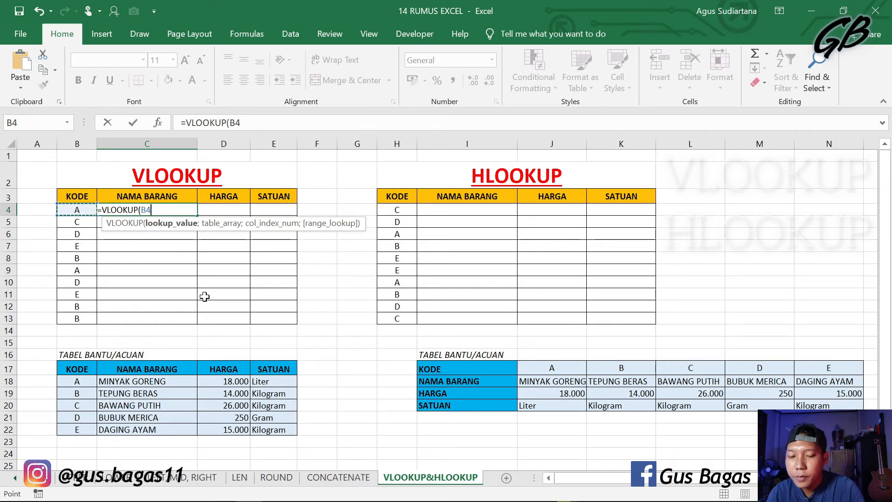
pyautogui.write(';')
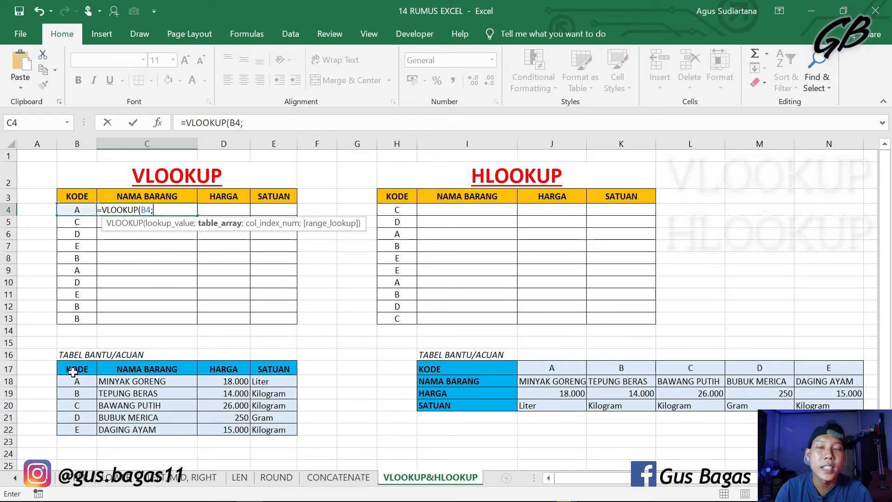
# Step: Give C4's VLOOKUP the reference table B18:E22 as its table array, made absolute as $B$18:$E$22
pyautogui.moveTo(73, 381); pyautogui.dragTo(272, 428)
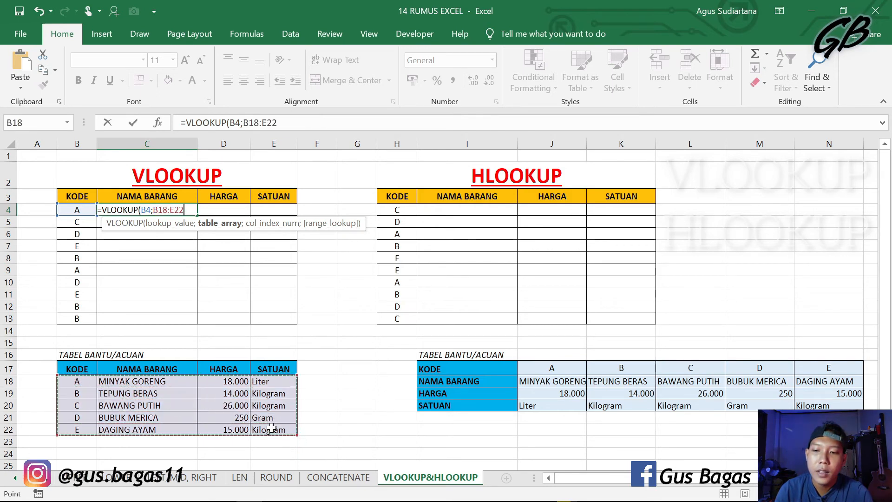
pyautogui.write(';')
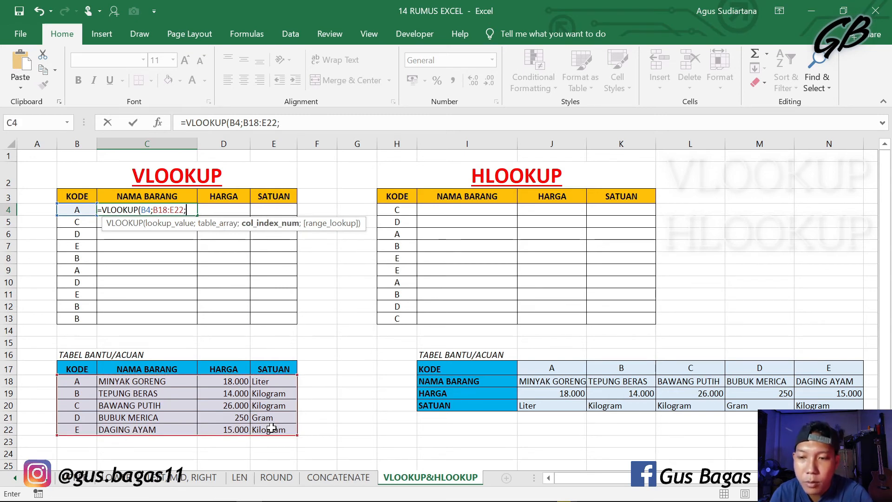
pyautogui.press('BackSpace')
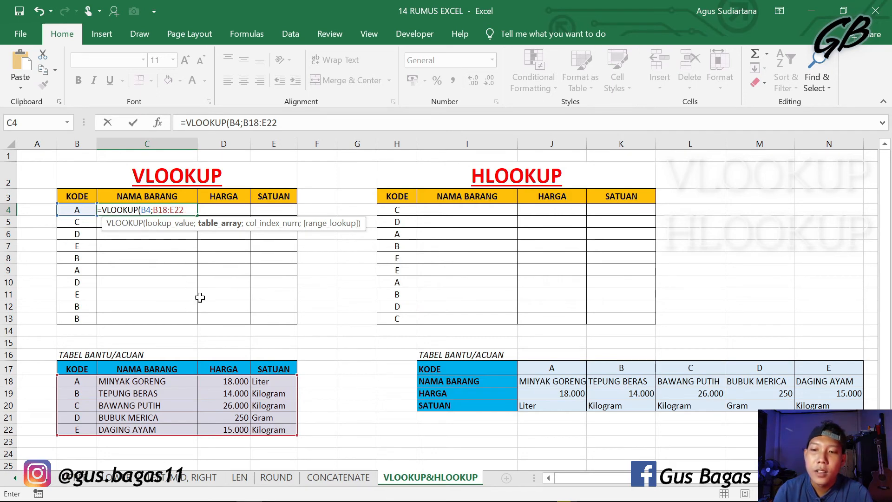
pyautogui.scroll(-1, 230, 372)
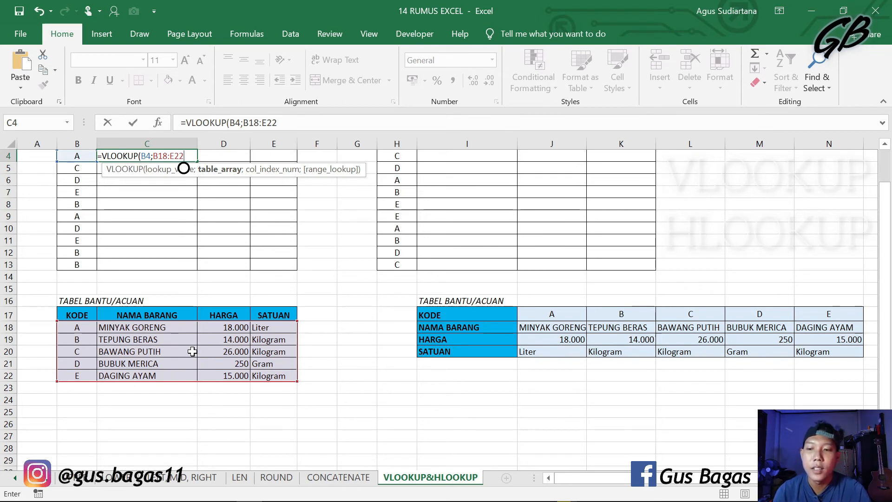
pyautogui.scroll(1, 192, 352)
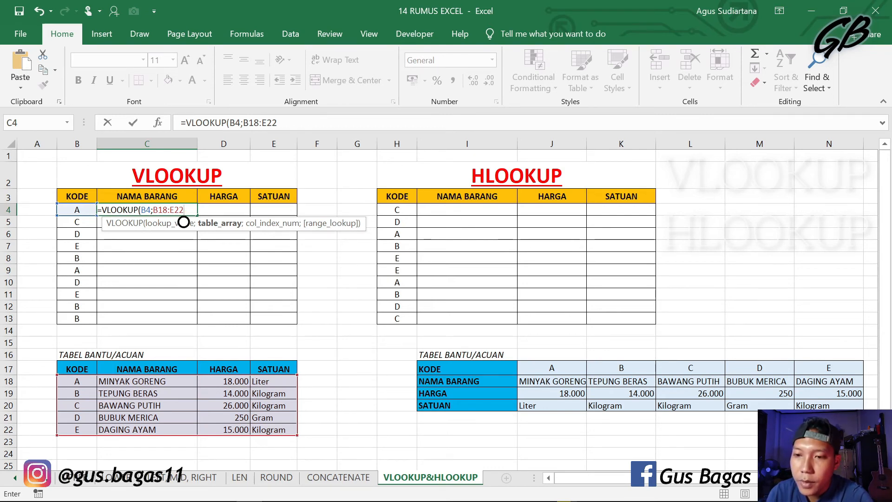
pyautogui.press('F4')
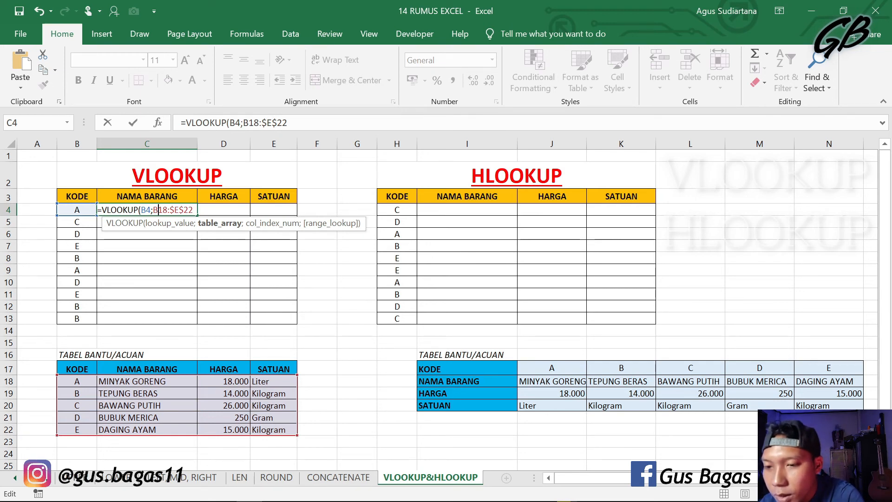
pyautogui.press('F4')
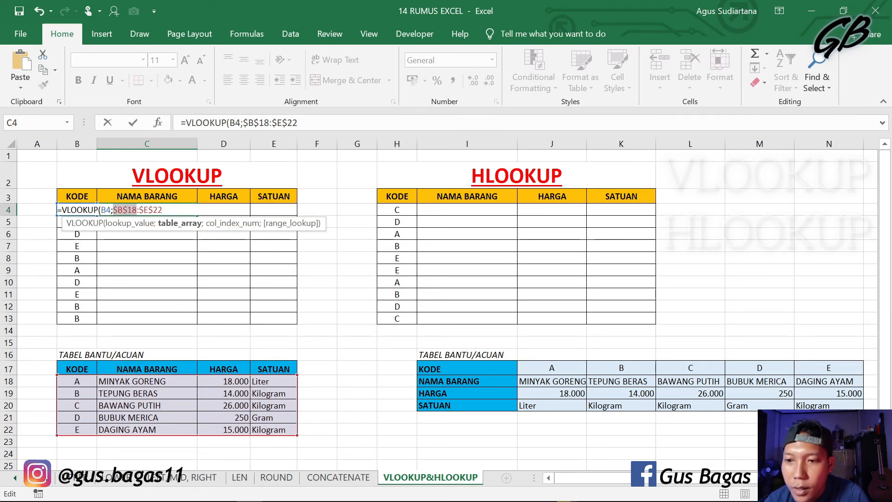
pyautogui.click(163, 210)
pyautogui.write(';')
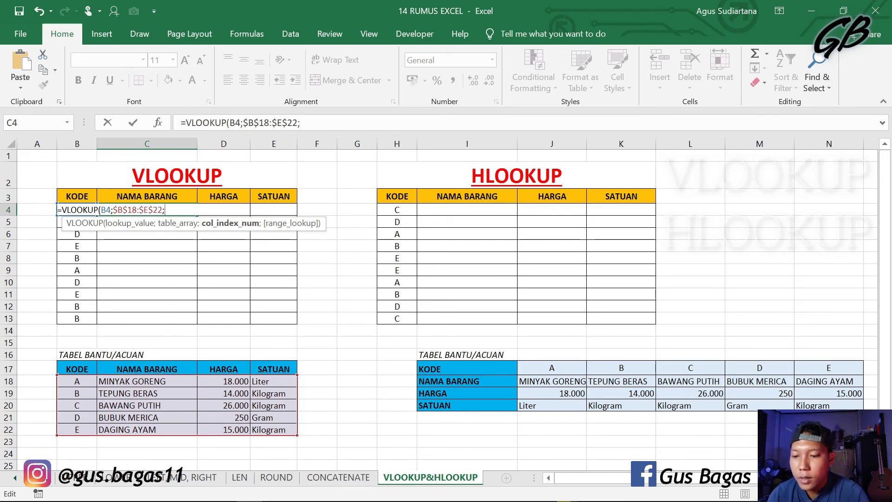
# Step: Complete C4's VLOOKUP with column index 2 and FALSE for an exact match, and enter the formula
pyautogui.write(';')
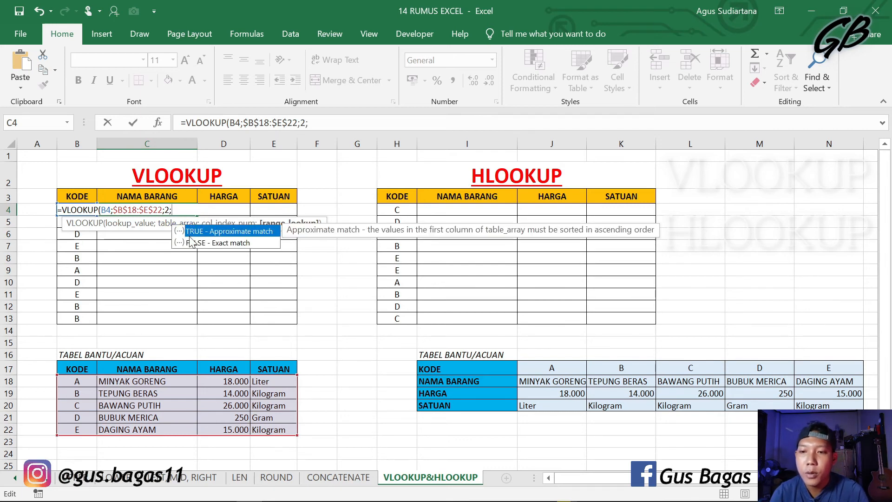
pyautogui.click(203, 245)
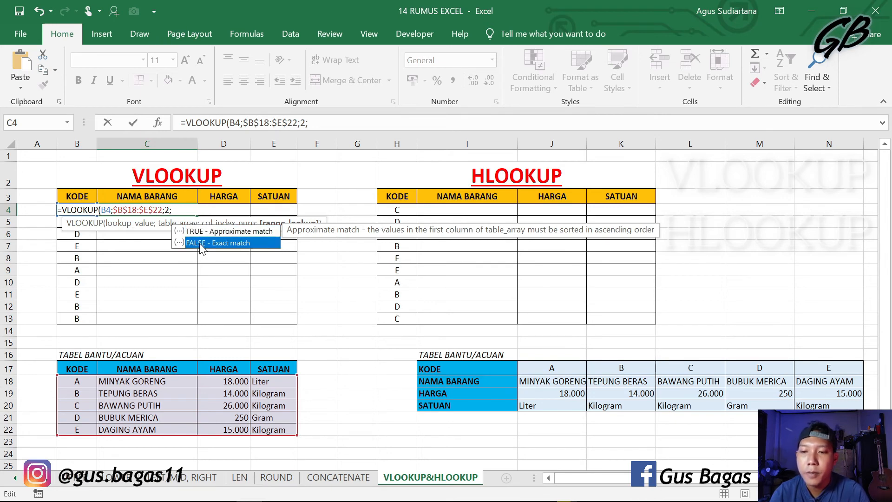
pyautogui.doubleClick(199, 243)
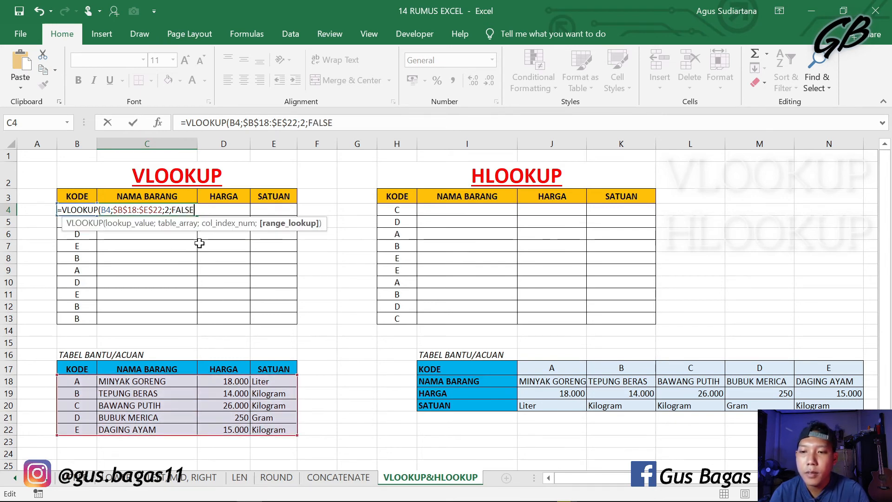
pyautogui.press('Return')
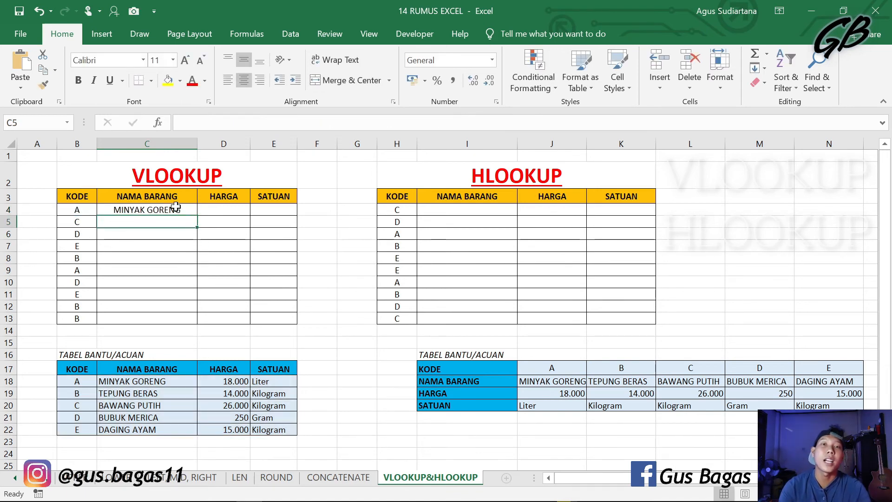
# Step: Test C4's VLOOKUP by entering the codes B and D in B4, and undo the code changes
pyautogui.click(91, 210)
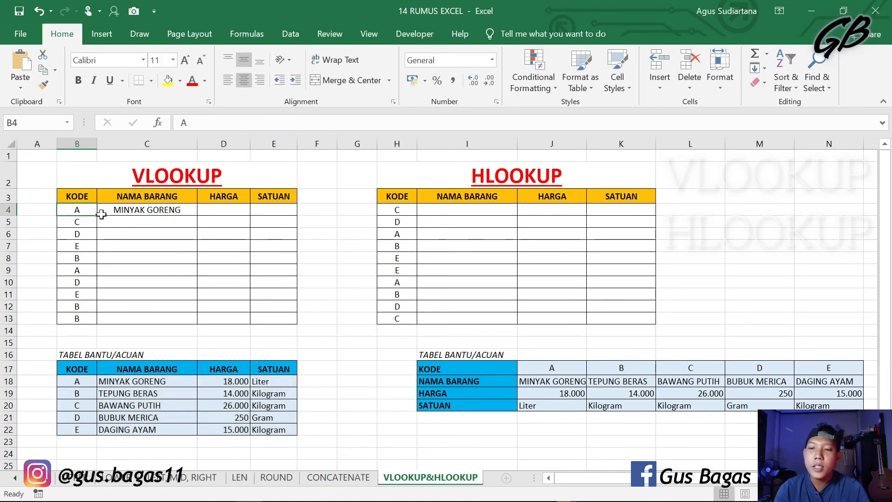
pyautogui.write('B')
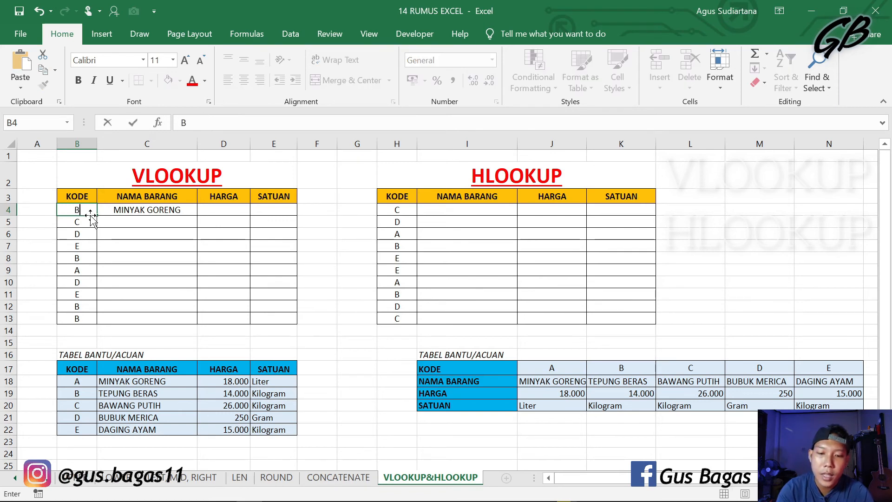
pyautogui.press('Return')
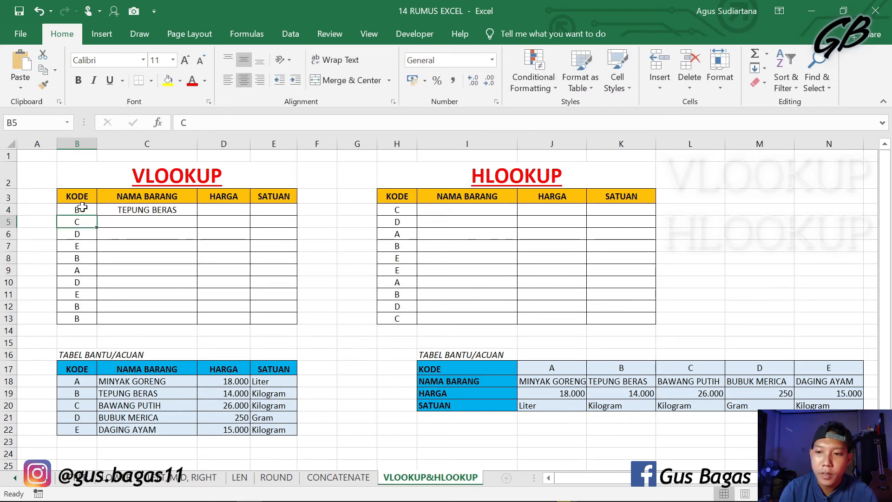
pyautogui.click(82, 208)
pyautogui.write('D')
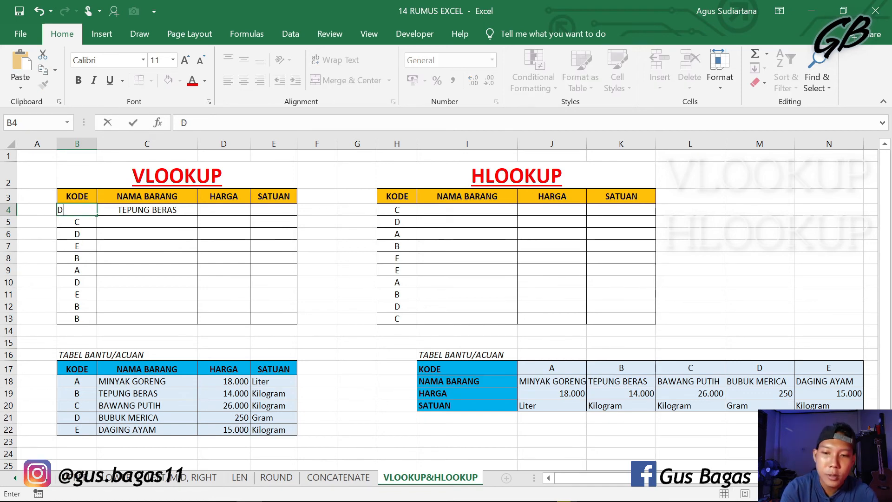
pyautogui.press('Return')
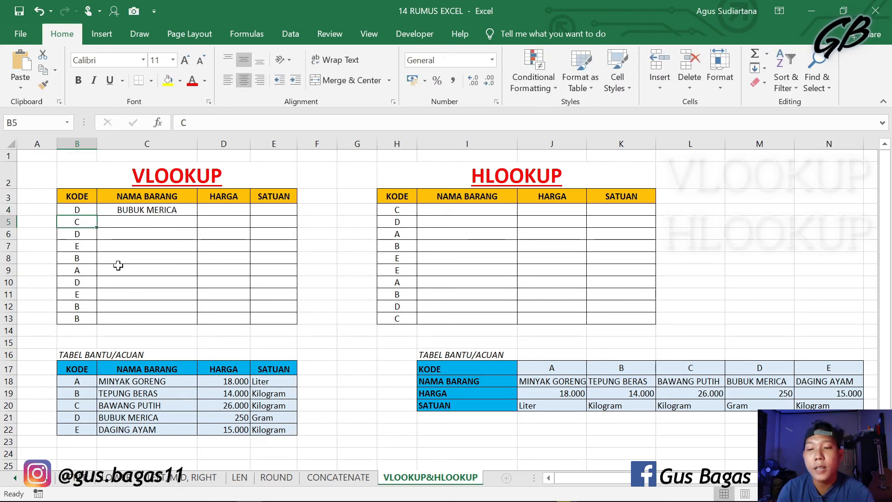
pyautogui.hotkey('ctrl', 'z')
pyautogui.click(215, 243)
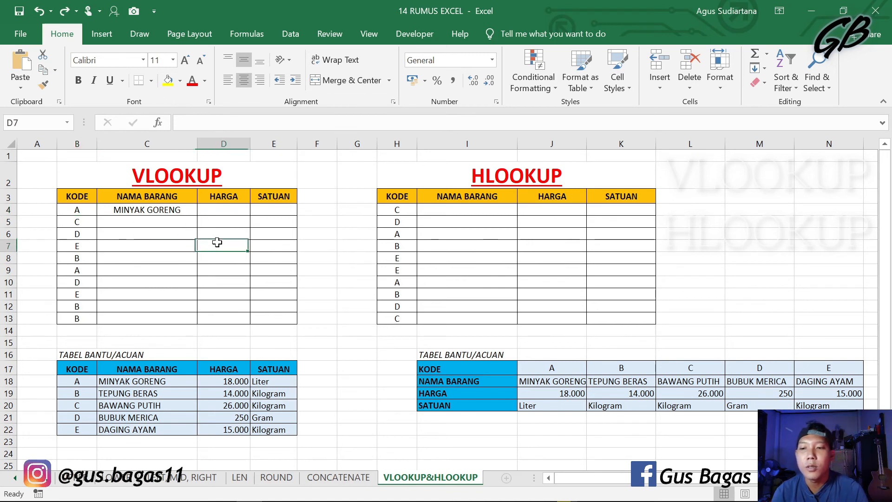
pyautogui.click(85, 207)
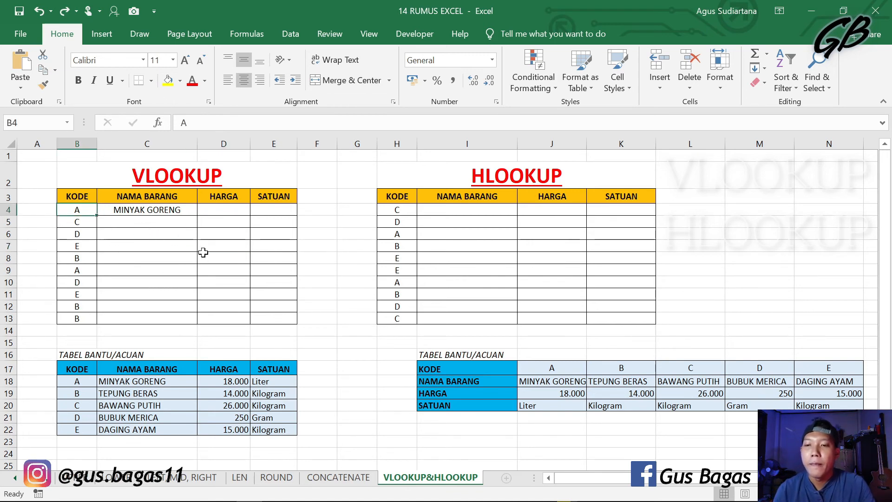
pyautogui.click(218, 208)
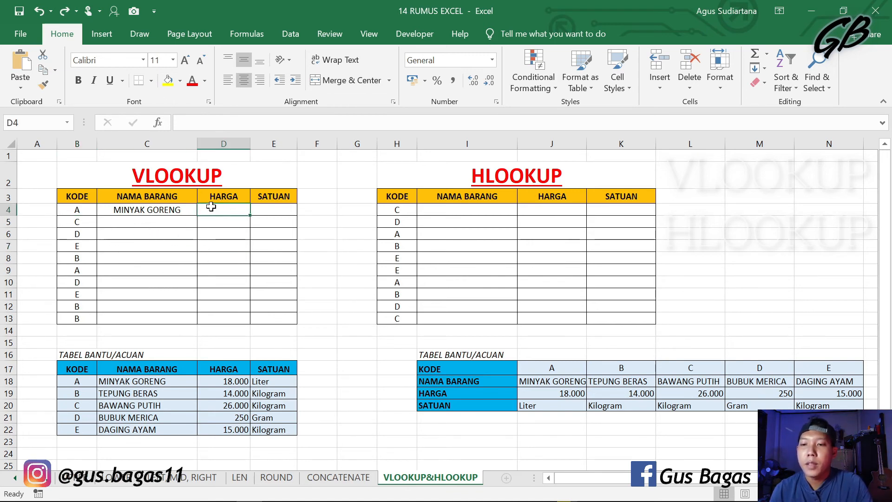
pyautogui.click(292, 209)
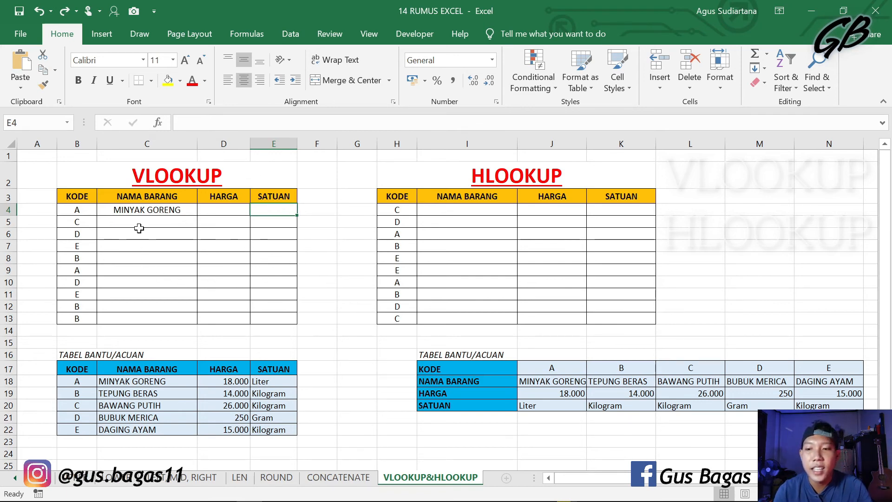
# Step: Copy the text of C4's VLOOKUP formula and paste it into the HARGA cell D4
pyautogui.click(140, 209)
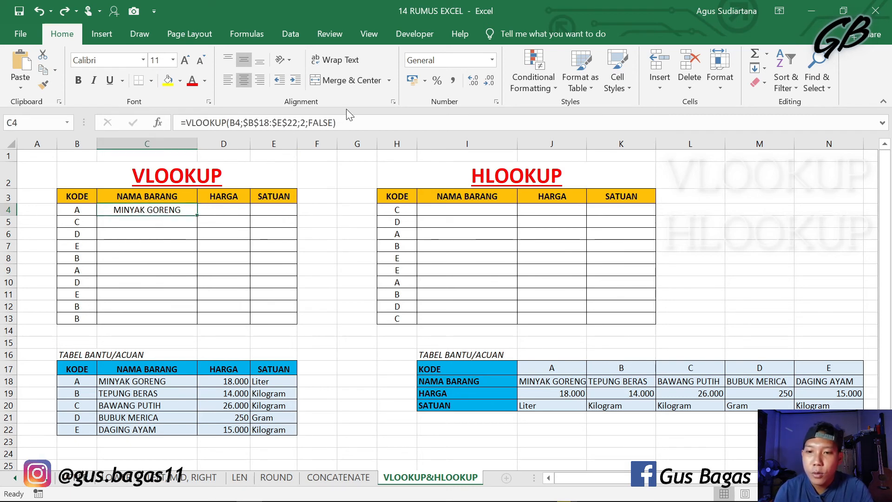
pyautogui.moveTo(344, 122); pyautogui.dragTo(179, 123)
pyautogui.hotkey('ctrl', 'c')
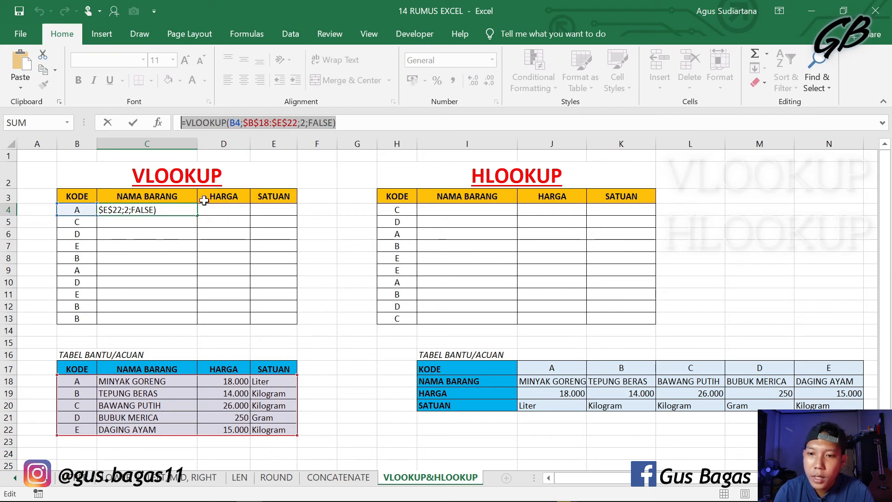
pyautogui.press('Return')
pyautogui.click(224, 208)
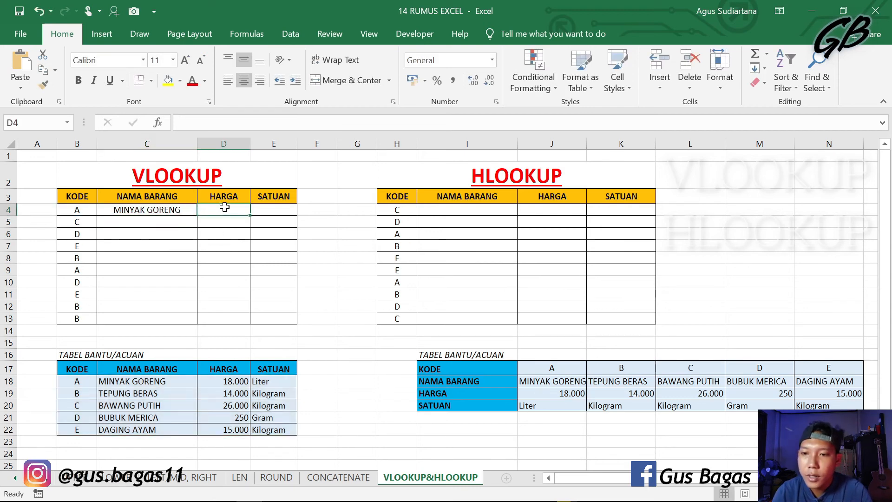
pyautogui.hotkey('ctrl', 'v')
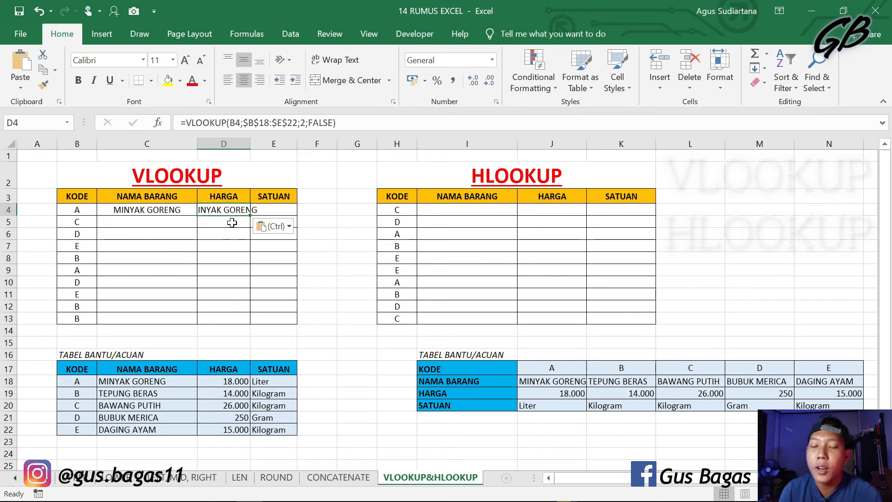
# Step: Set the column index in D4's VLOOKUP formula to 3 and enter the formula
pyautogui.click(336, 123)
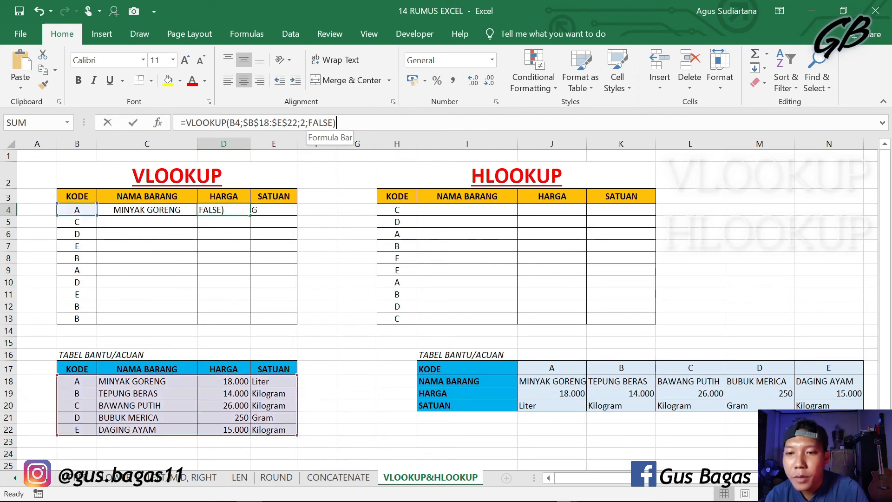
pyautogui.press('Left')
pyautogui.press('Left')
pyautogui.press('Left')
pyautogui.press('Left')
pyautogui.press('Left')
pyautogui.press('Left')
pyautogui.press('Left')
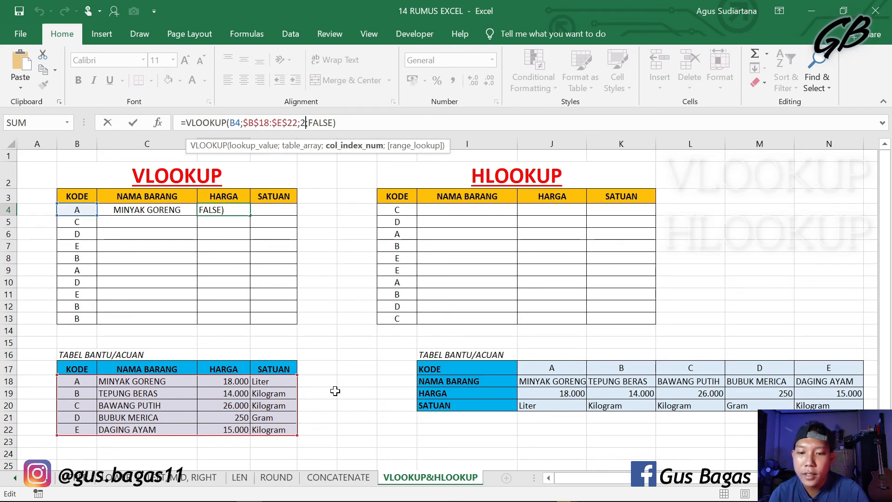
pyautogui.press('Delete')
pyautogui.write('3')
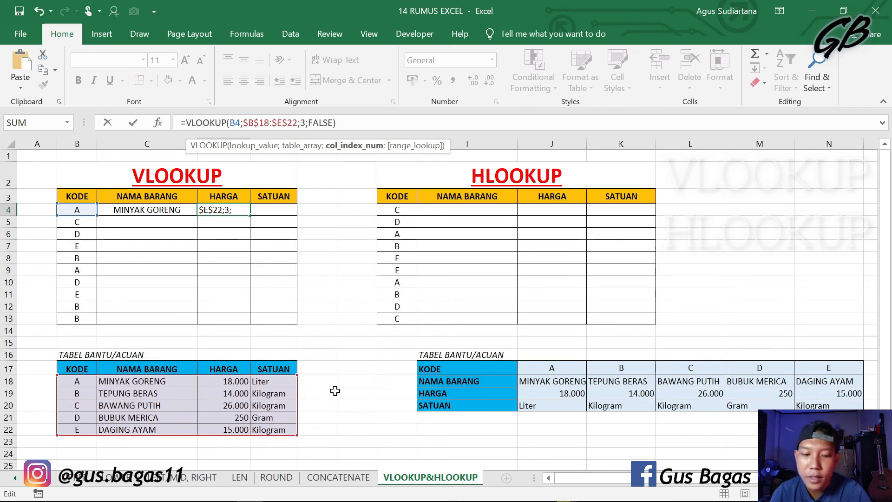
pyautogui.press('Return')
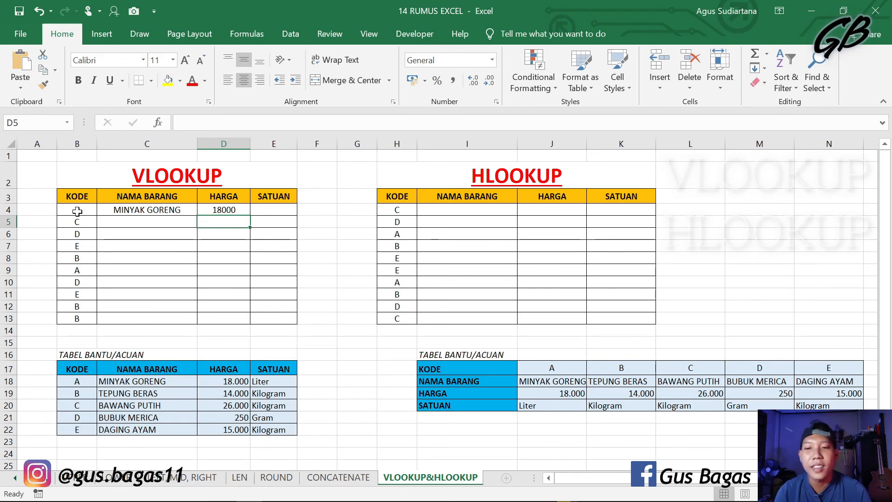
# Step: Paste the copied VLOOKUP formula into the SATUAN cell E4 and set its column index to 4
pyautogui.click(289, 208)
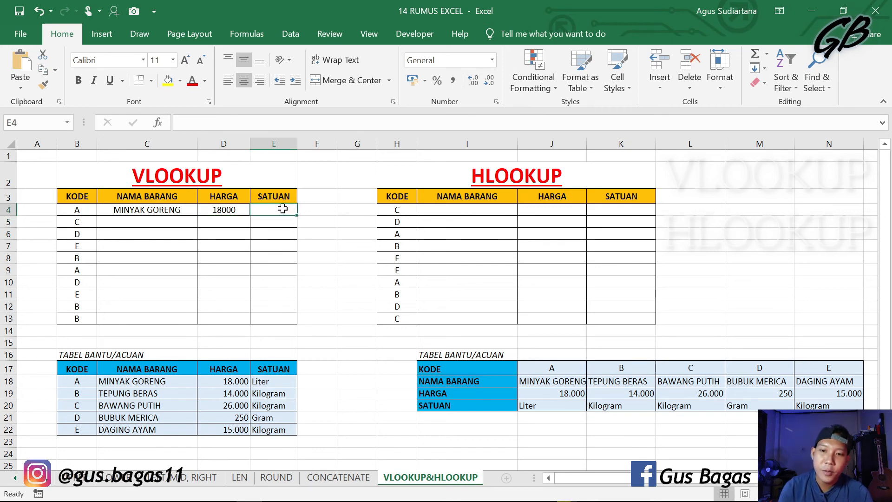
pyautogui.hotkey('ctrl', 'v')
pyautogui.press('ctrl')
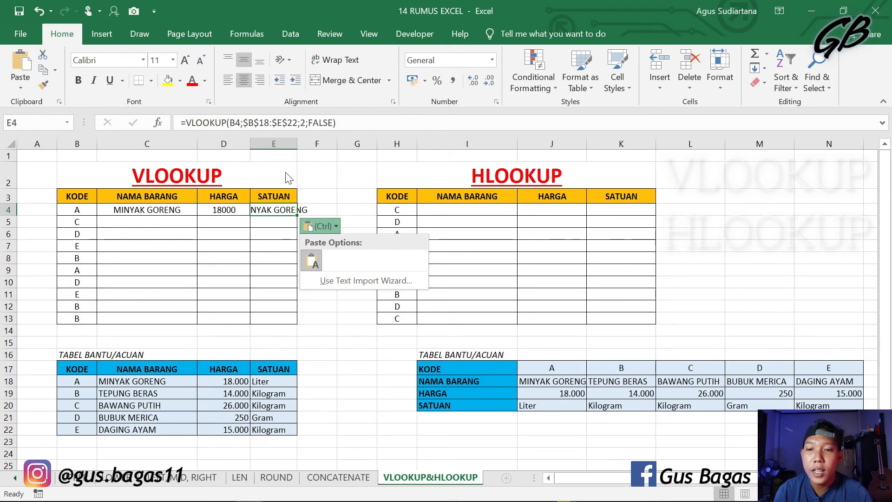
pyautogui.click(309, 123)
pyautogui.click(310, 124)
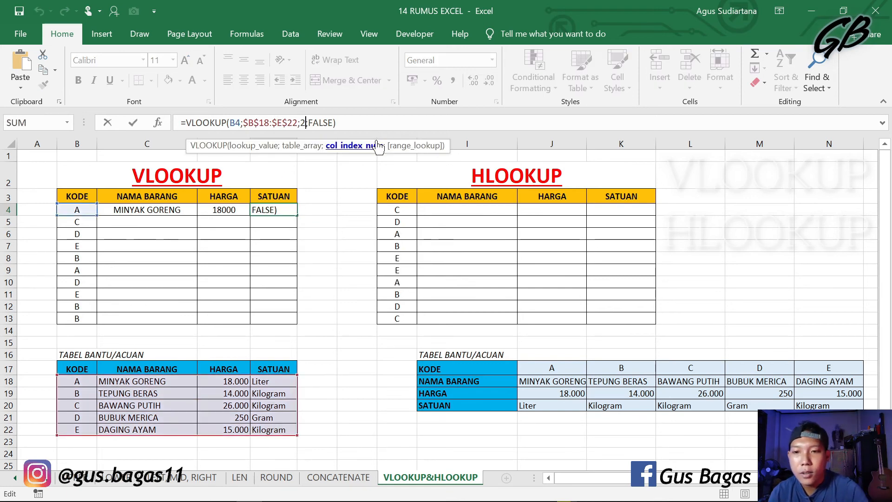
pyautogui.press('BackSpace')
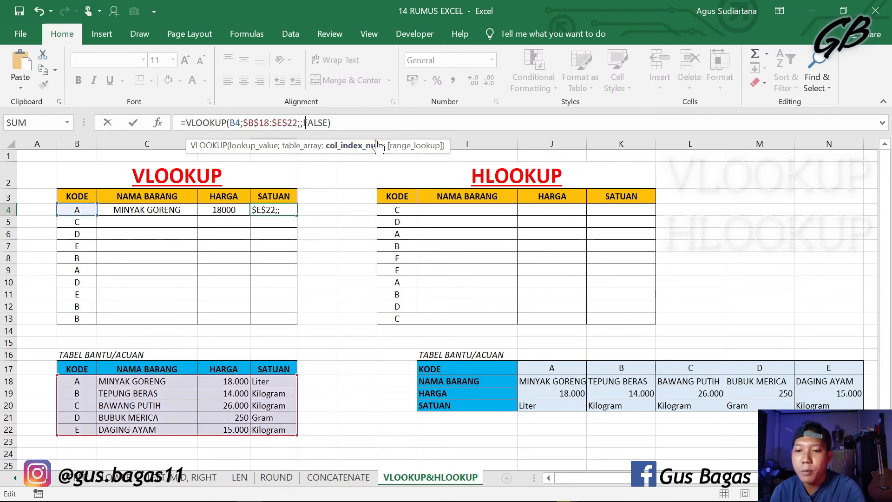
pyautogui.write('4')
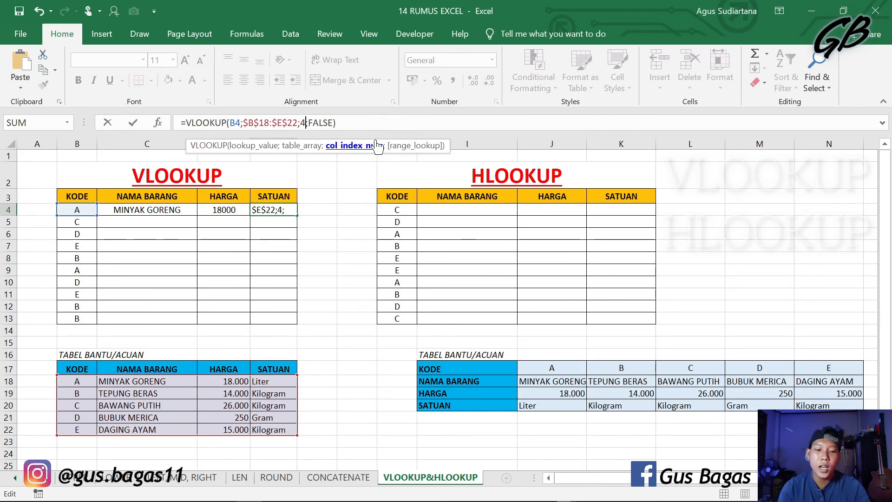
pyautogui.press('Return')
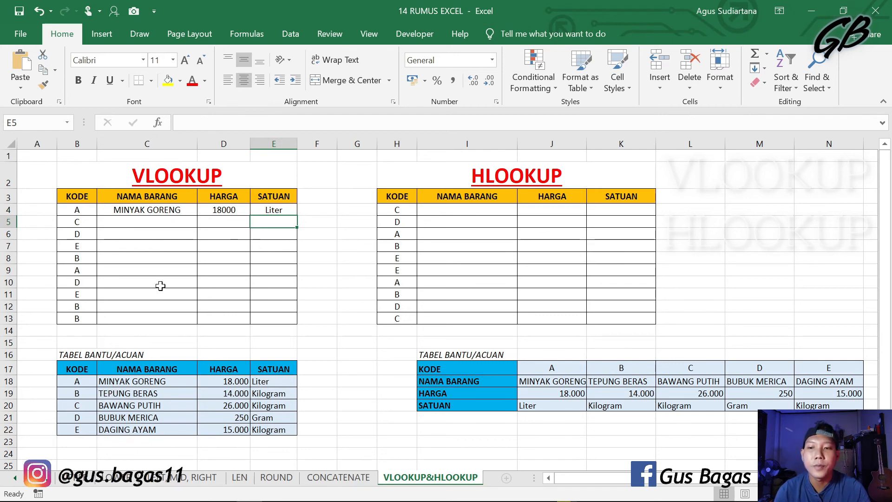
# Step: Fill the VLOOKUP formulas in C4, D4 and E4 down their columns to row 13
pyautogui.click(175, 210)
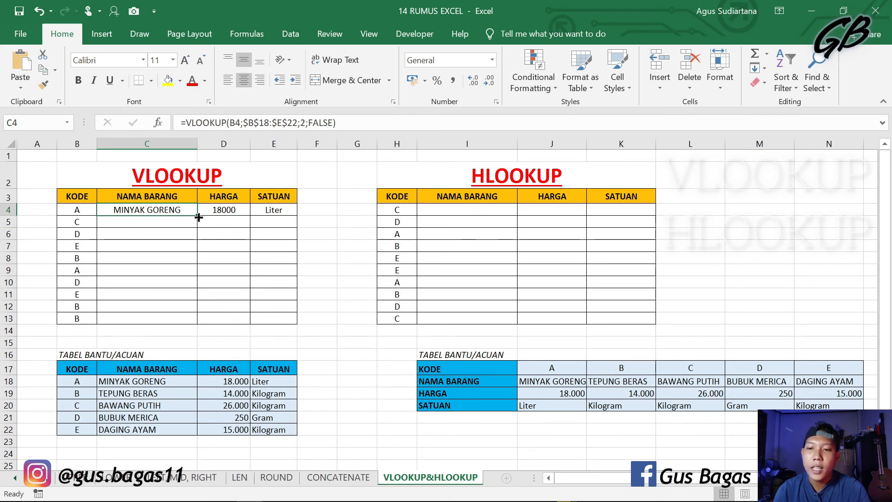
pyautogui.moveTo(199, 217); pyautogui.dragTo(200, 320)
pyautogui.click(235, 211)
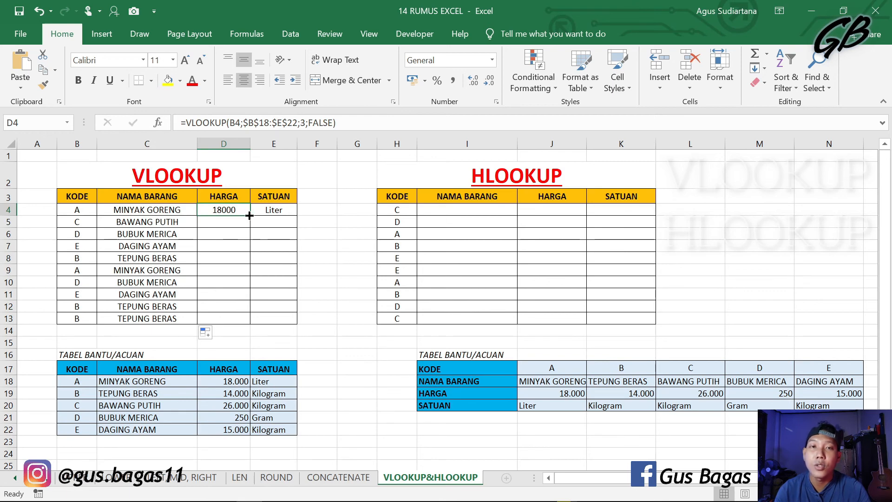
pyautogui.doubleClick(250, 215)
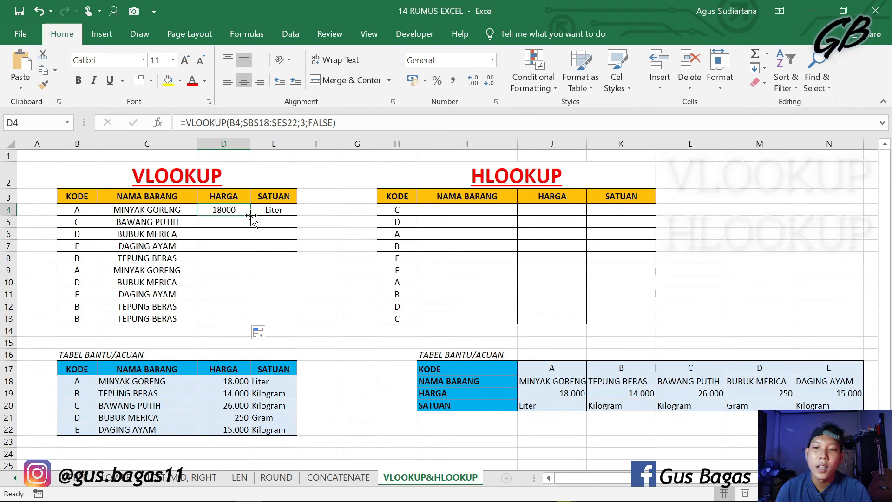
pyautogui.click(269, 211)
pyautogui.doubleClick(296, 216)
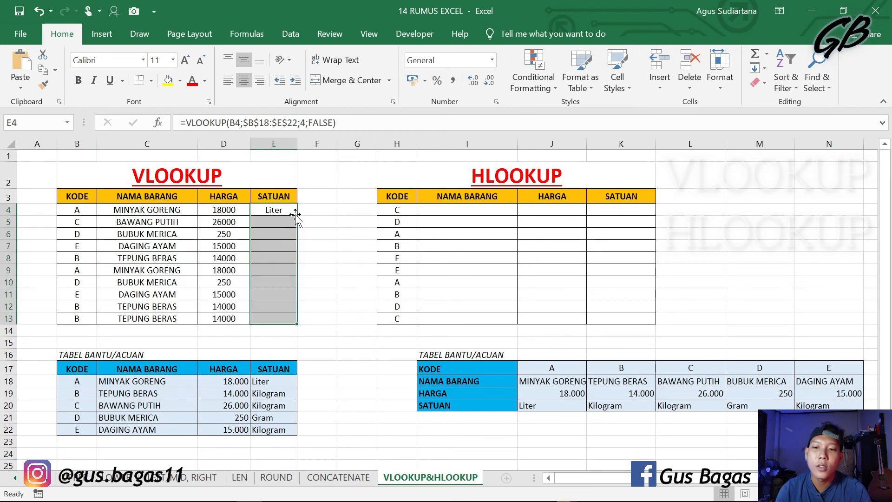
pyautogui.click(334, 243)
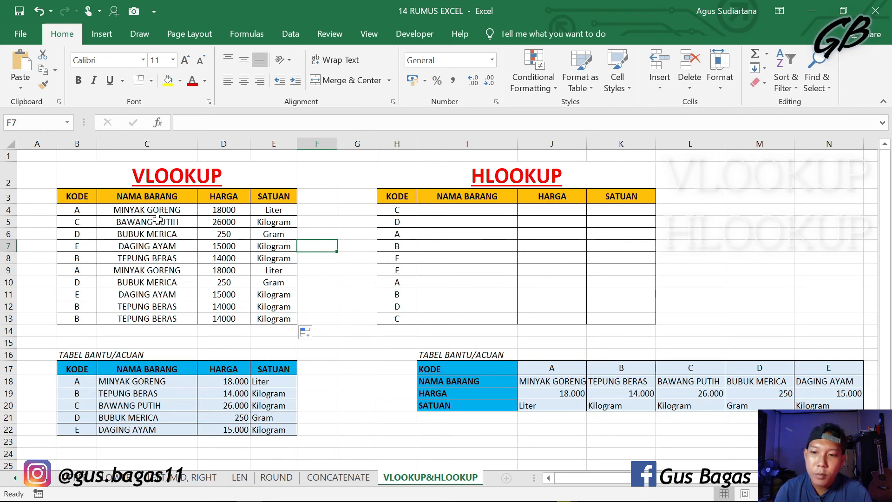
pyautogui.click(210, 221)
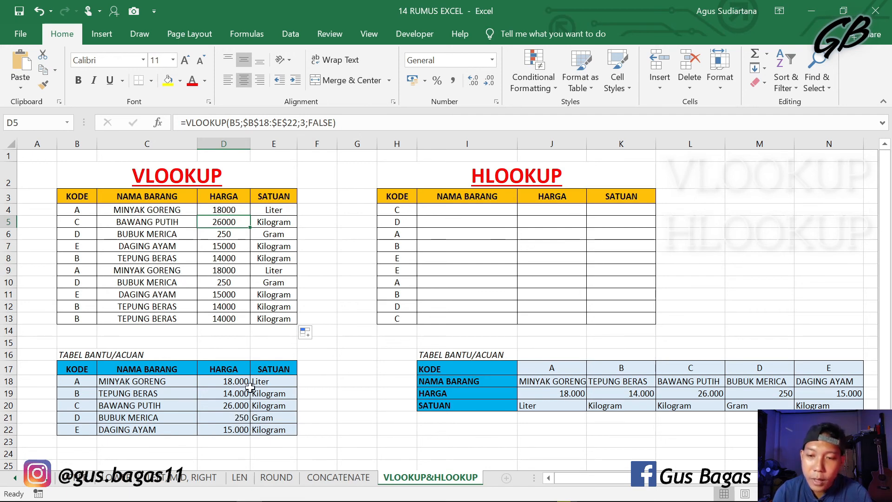
pyautogui.click(288, 222)
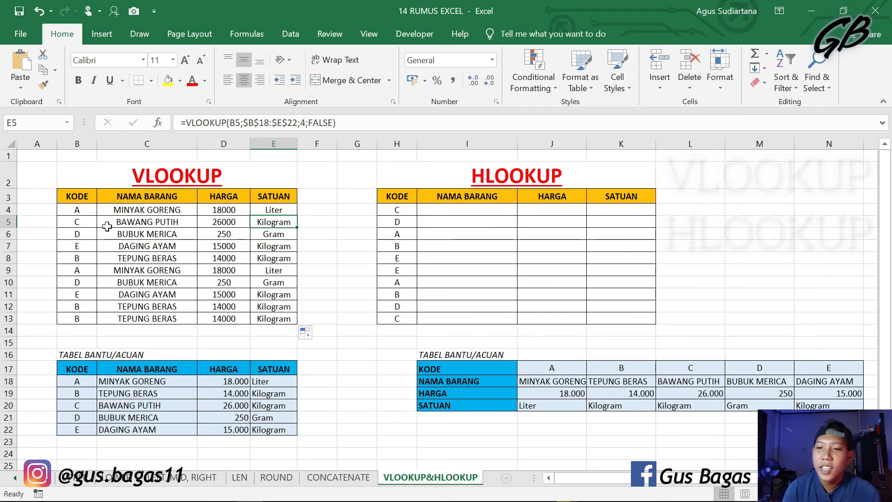
pyautogui.click(83, 212)
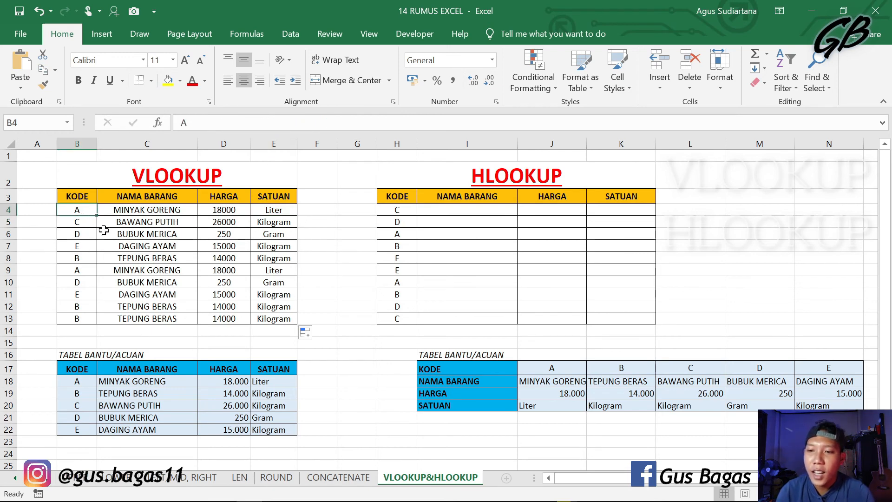
# Step: Try code E in the VLOOKUP table's first KODE cell B4, and undo the change
pyautogui.write('E')
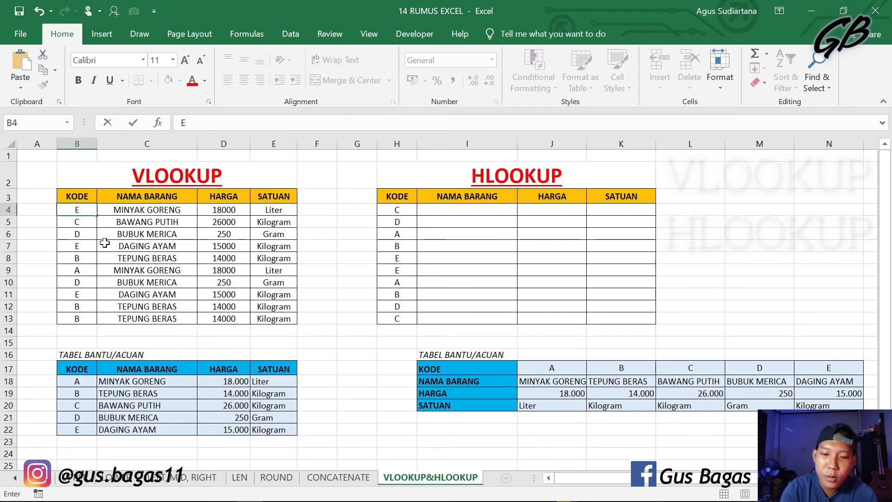
pyautogui.press('Return')
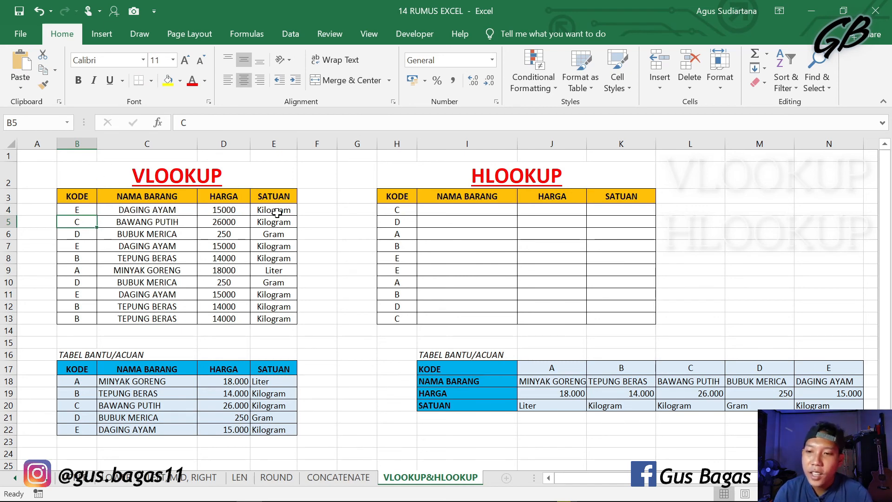
pyautogui.hotkey('ctrl', 'z')
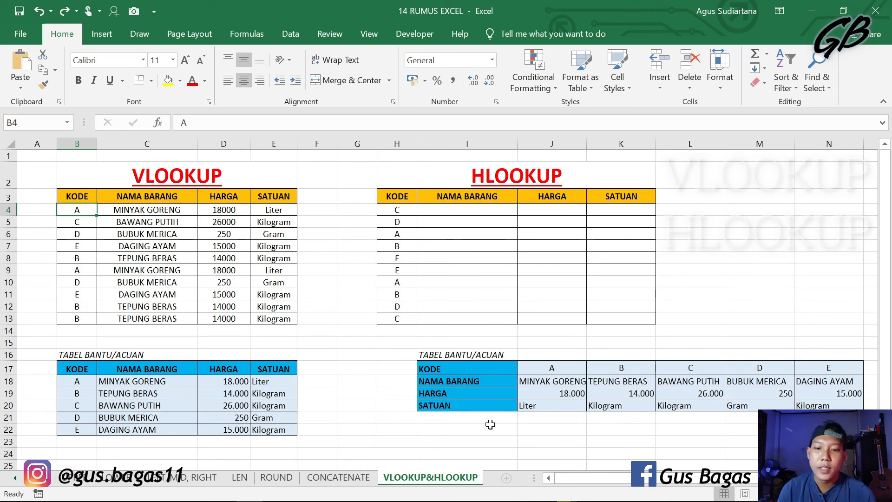
# Step: Start an HLOOKUP formula in the NAMA BARANG cell I4 with lookup value H4 and the absolute table range $J$17:$N$20
pyautogui.moveTo(581, 484); pyautogui.dragTo(618, 483)
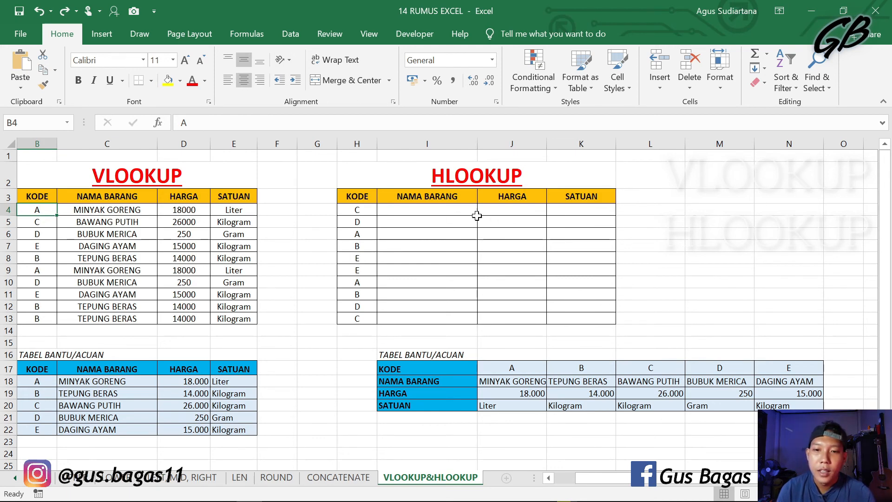
pyautogui.click(449, 211)
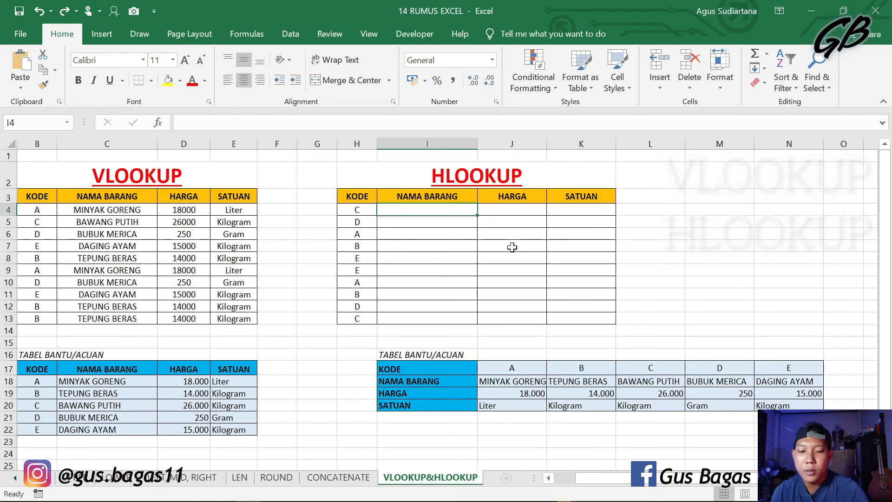
pyautogui.write('=')
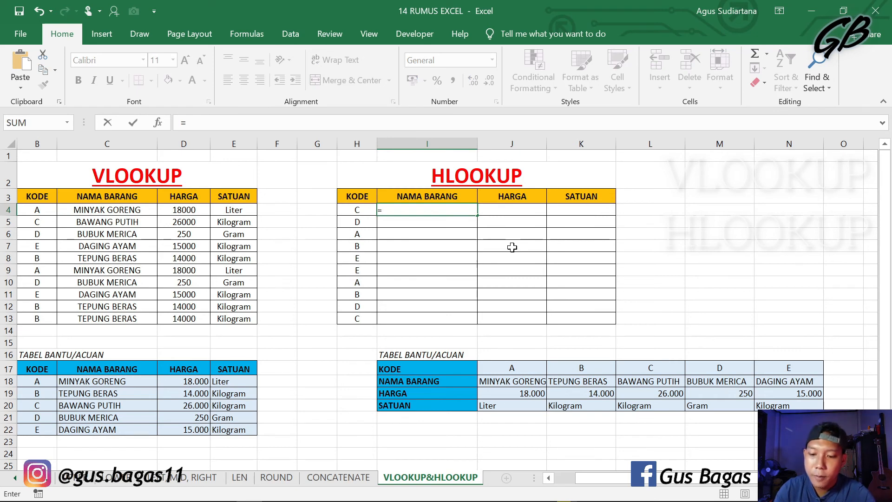
pyautogui.write('HLOOK')
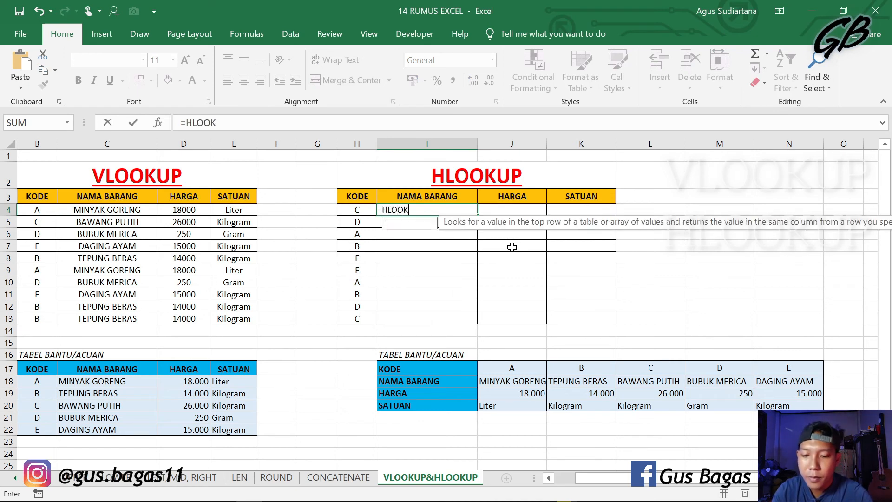
pyautogui.write('UP')
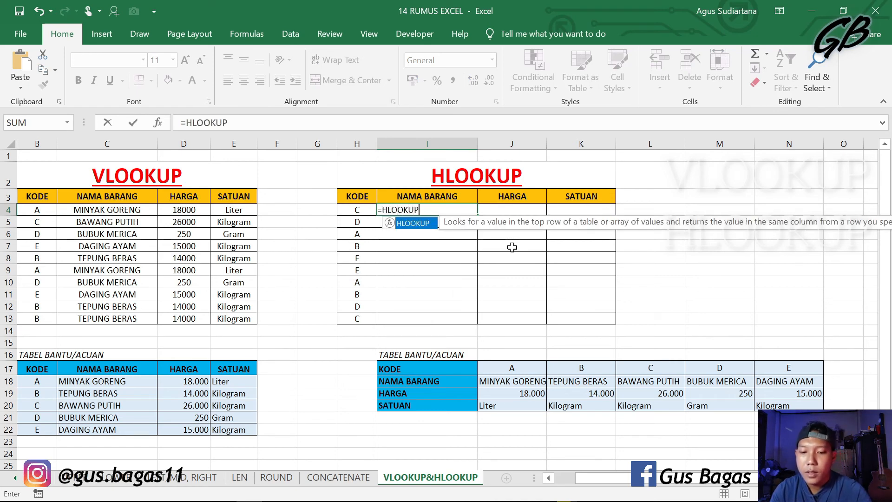
pyautogui.write('(')
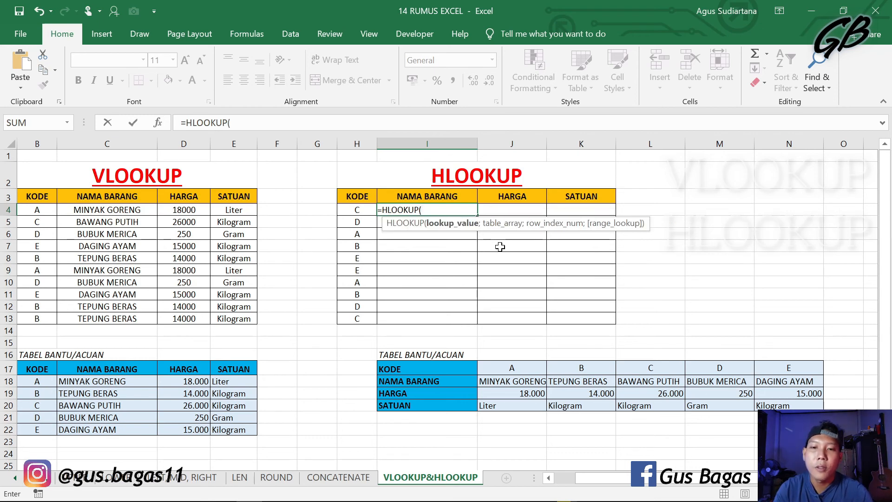
pyautogui.click(349, 213)
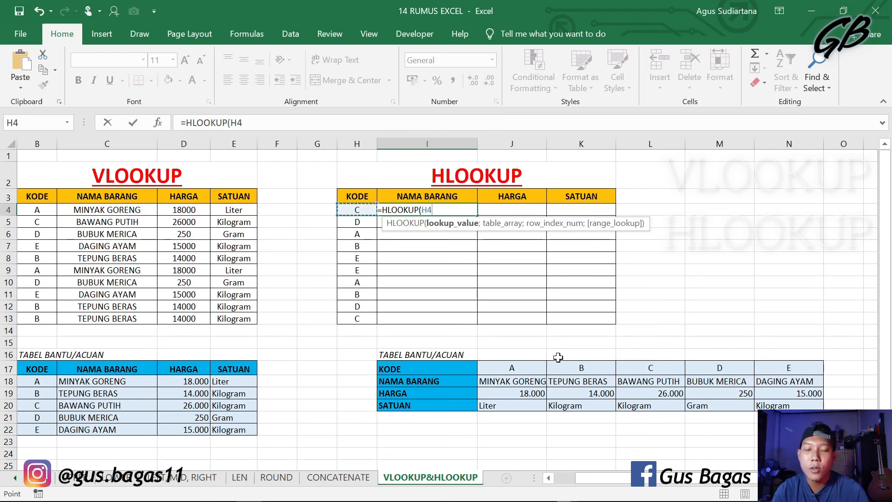
pyautogui.write(';')
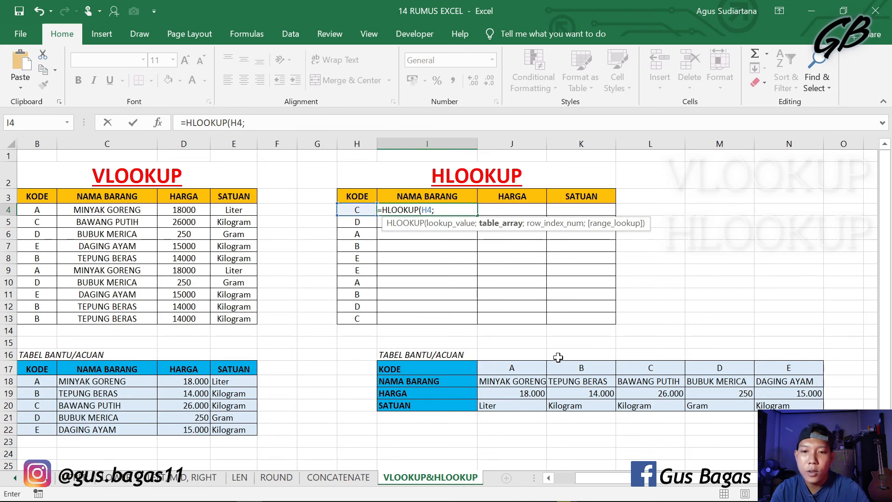
pyautogui.moveTo(523, 370); pyautogui.dragTo(799, 406)
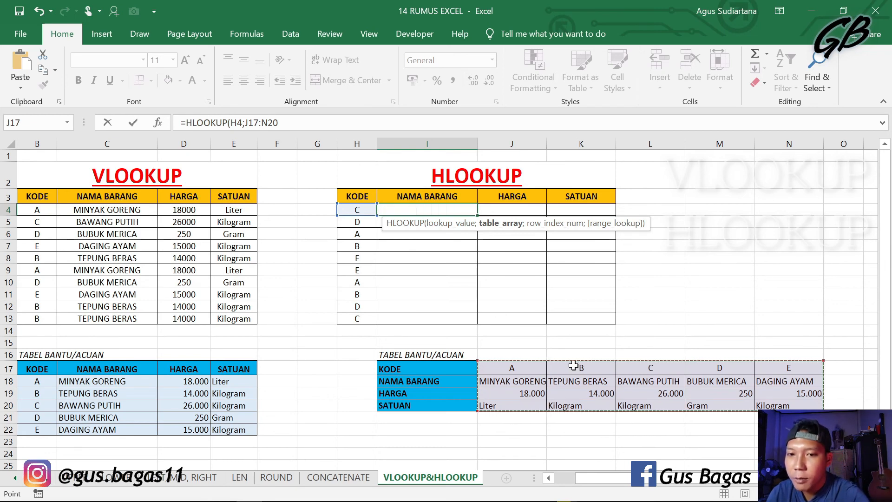
pyautogui.press('F4')
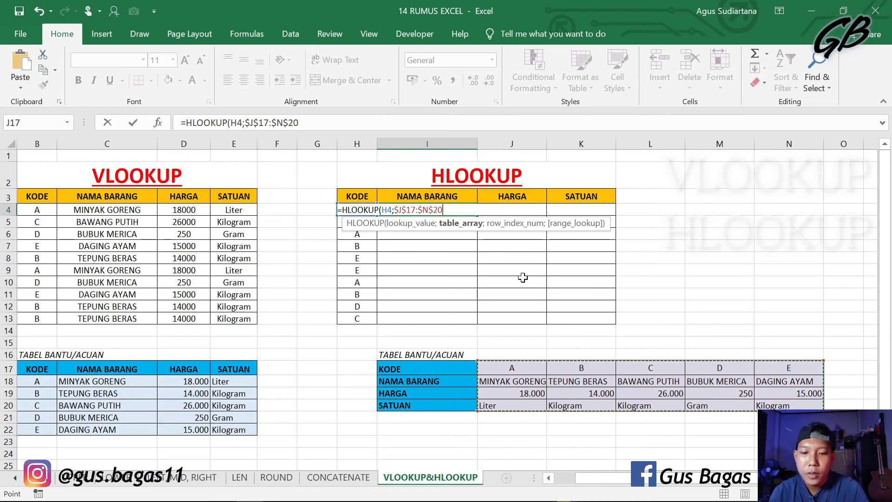
# Step: Complete I4's HLOOKUP formula with row index 2 and FALSE for an exact match, and enter it
pyautogui.write(';')
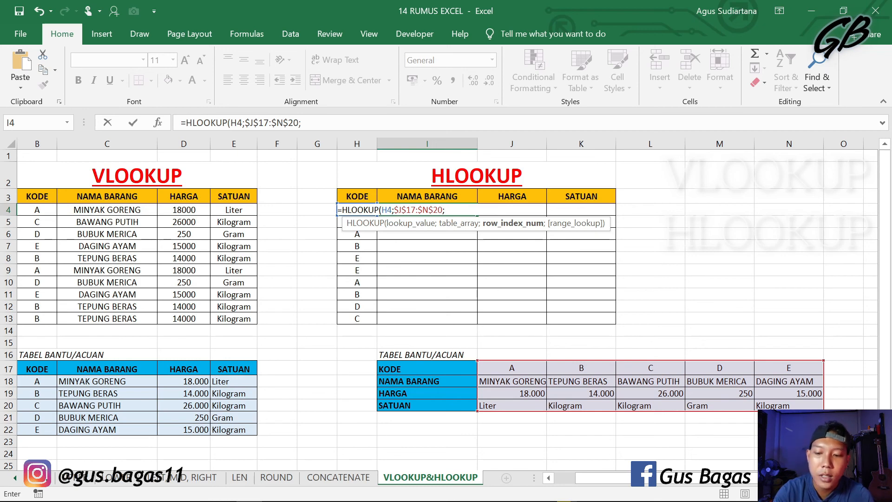
pyautogui.write('2')
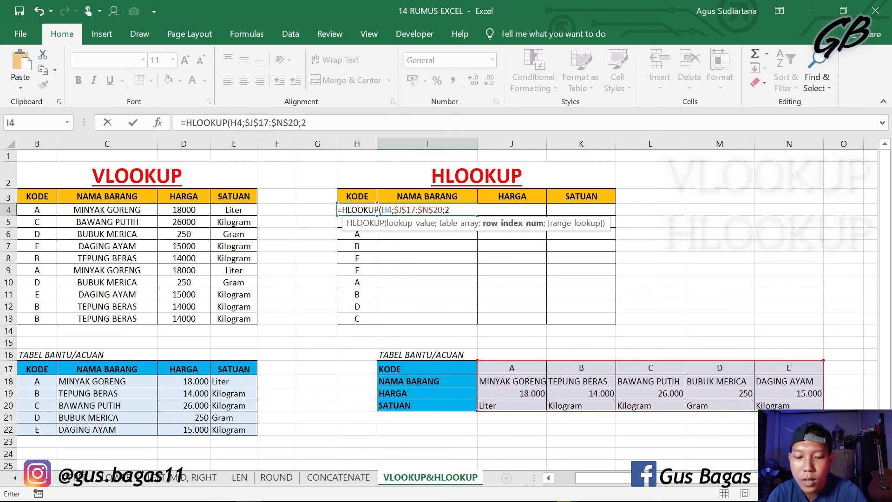
pyautogui.write(';FALSE')
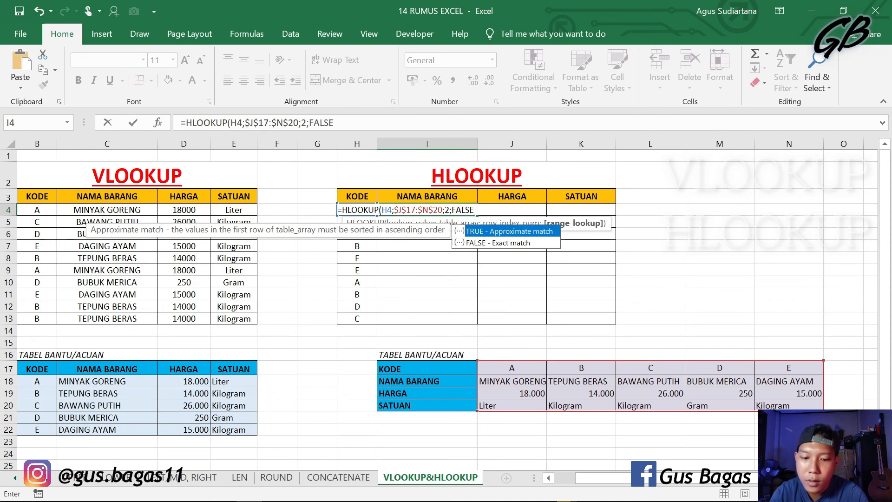
pyautogui.press('Return')
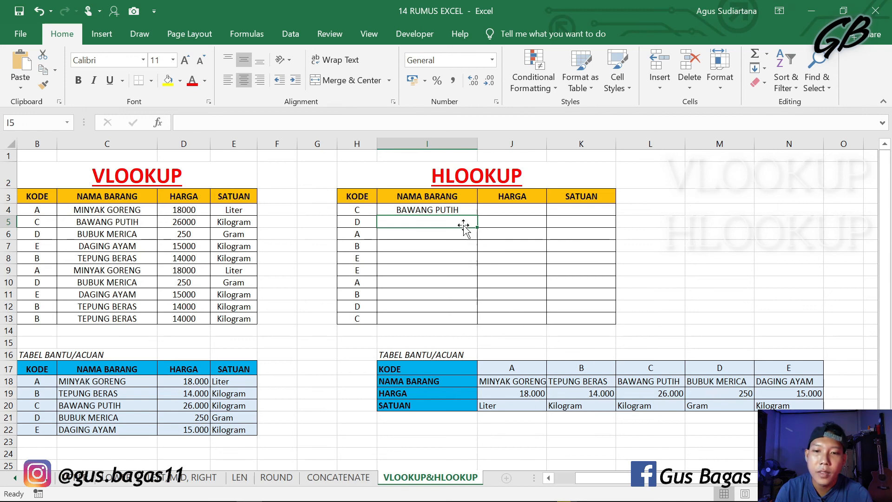
# Step: Copy the text of I4's HLOOKUP formula and paste it into the HARGA cell J4
pyautogui.click(457, 209)
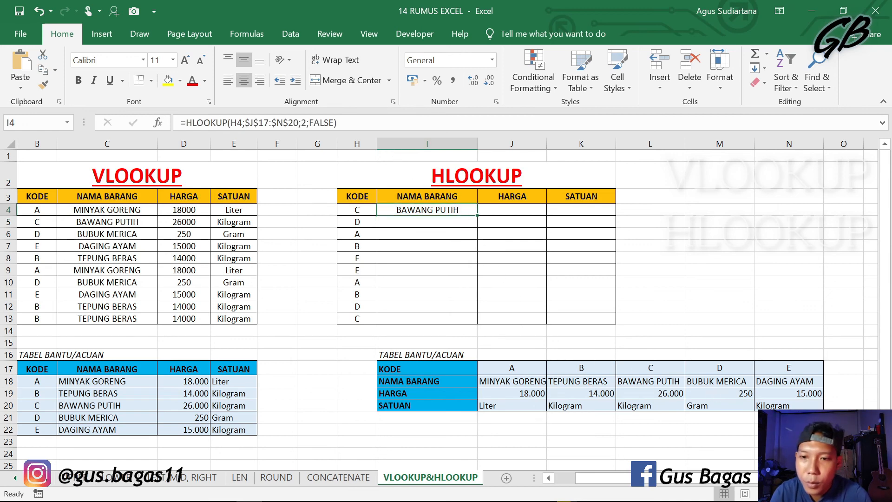
pyautogui.moveTo(338, 122); pyautogui.dragTo(181, 123)
pyautogui.hotkey('ctrl', 'c')
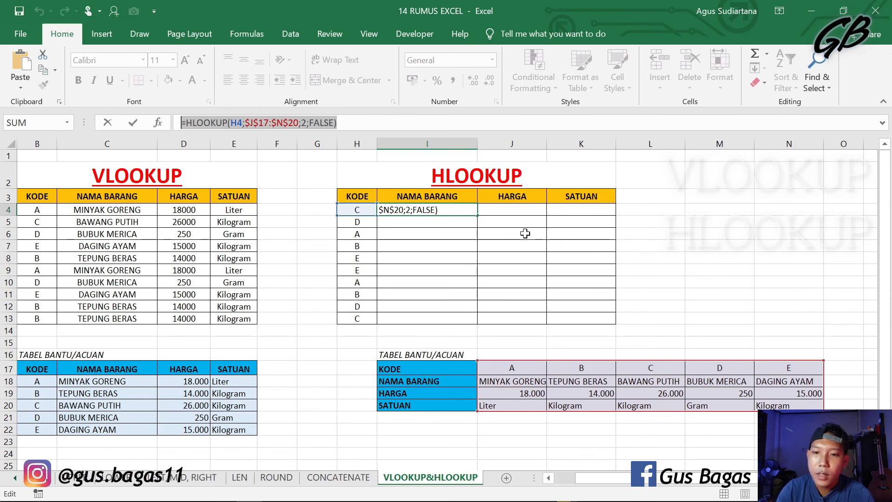
pyautogui.press('Return')
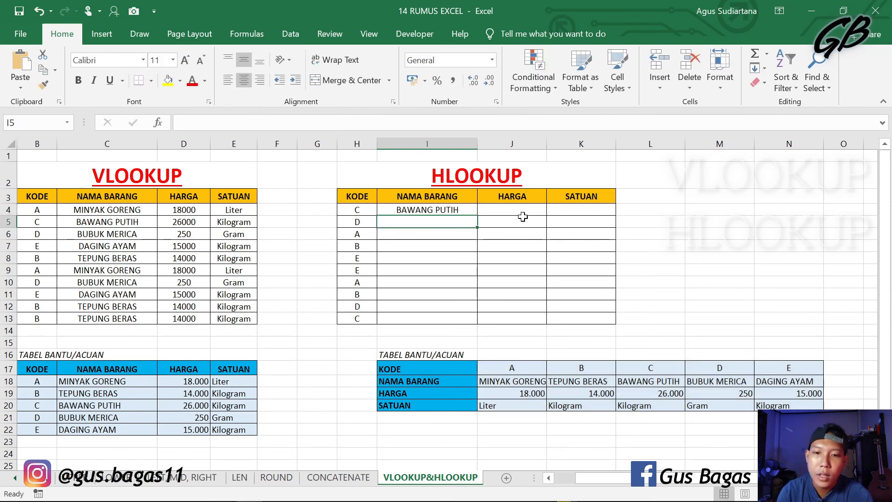
pyautogui.click(519, 210)
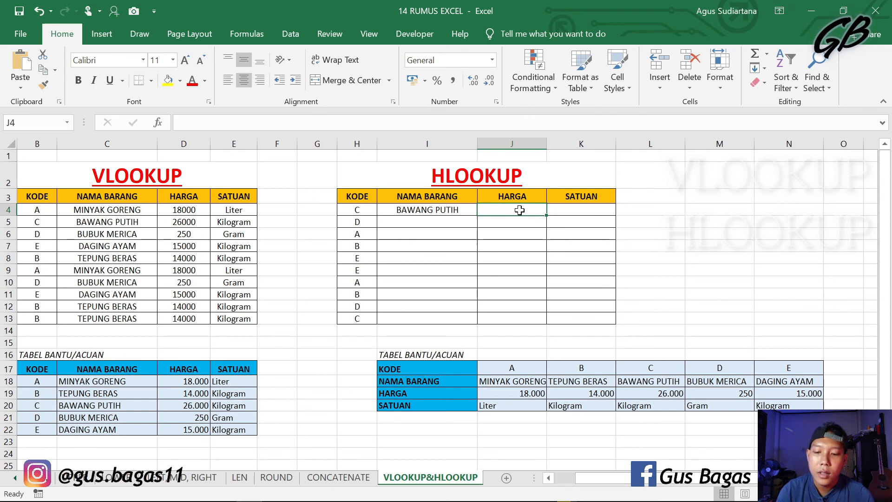
pyautogui.hotkey('ctrl', 'v')
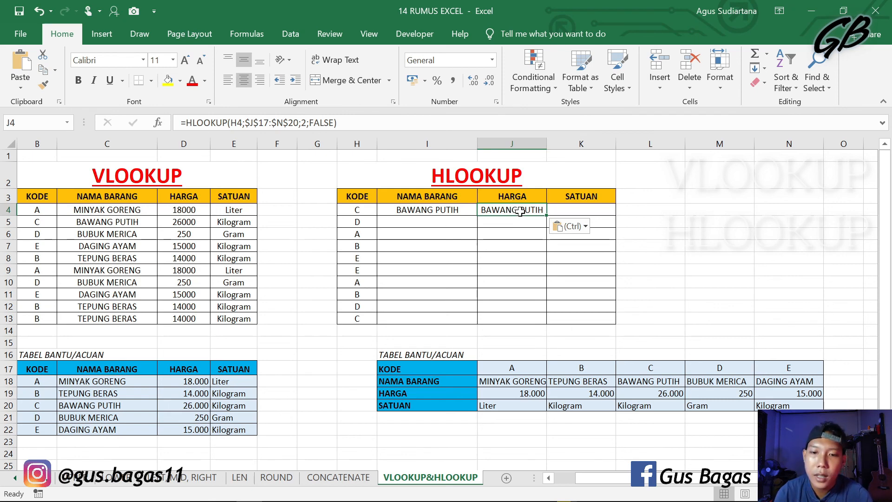
# Step: Set the row index in J4's HLOOKUP formula to 3 and enter the formula
pyautogui.doubleClick(519, 210)
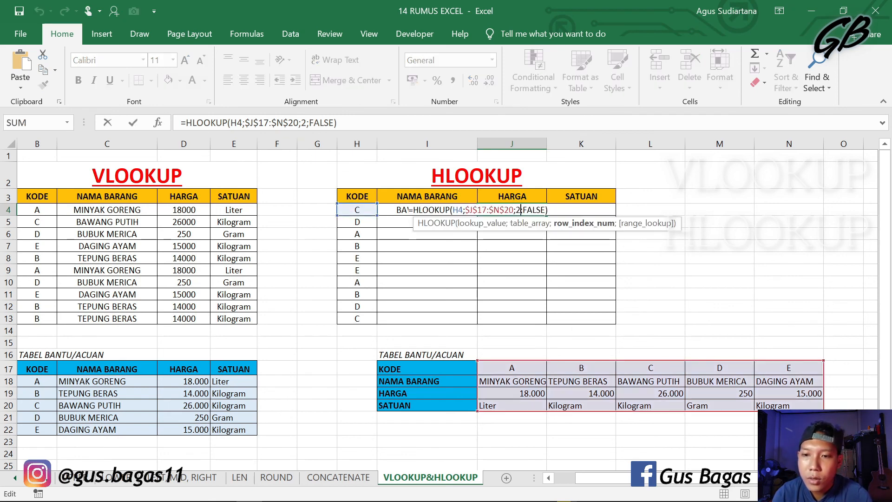
pyautogui.click(304, 123)
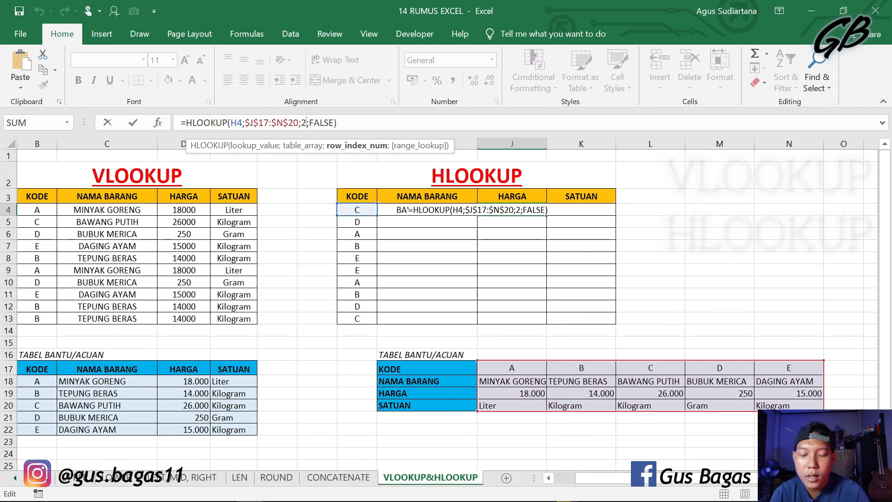
pyautogui.press('BackSpace')
pyautogui.write('3')
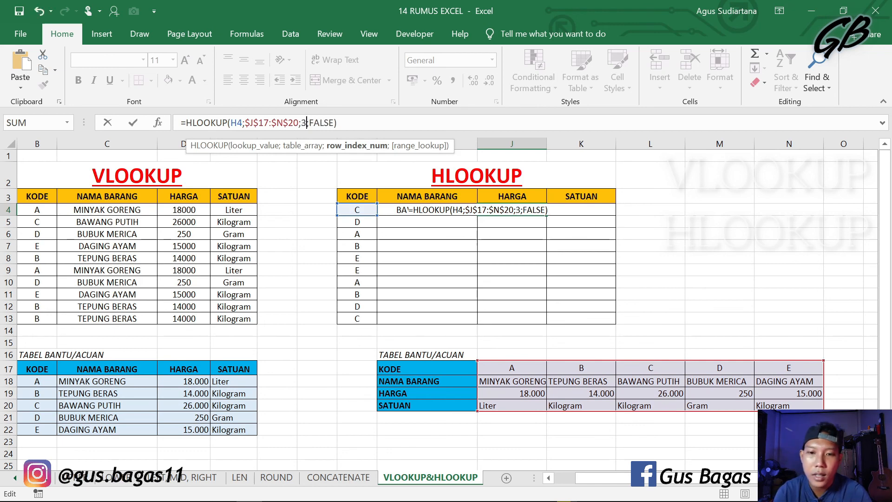
pyautogui.press('Return')
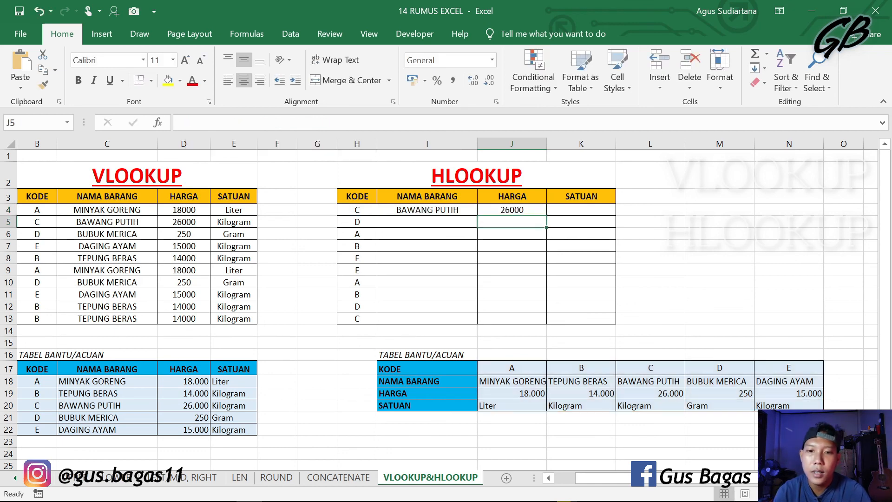
# Step: Copy the text of J4's HLOOKUP formula and paste it into the SATUAN cell K4
pyautogui.click(511, 210)
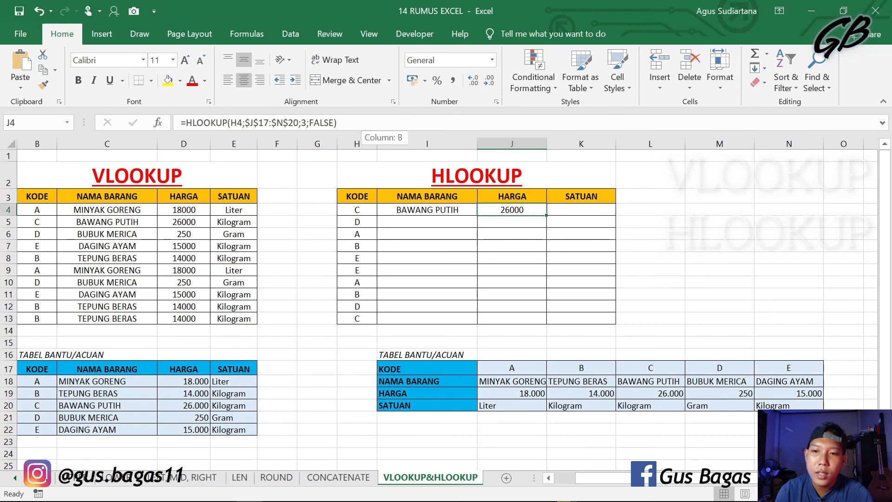
pyautogui.moveTo(338, 122); pyautogui.dragTo(181, 122)
pyautogui.hotkey('ctrl', 'c')
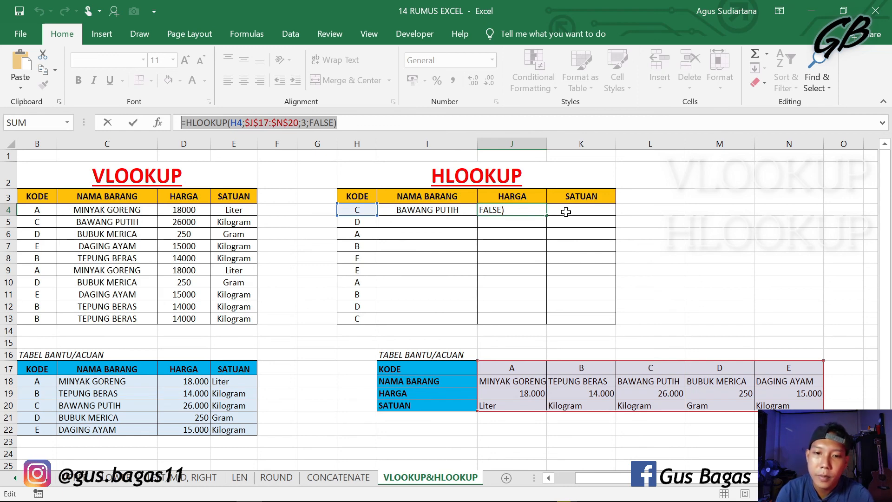
pyautogui.click(561, 209)
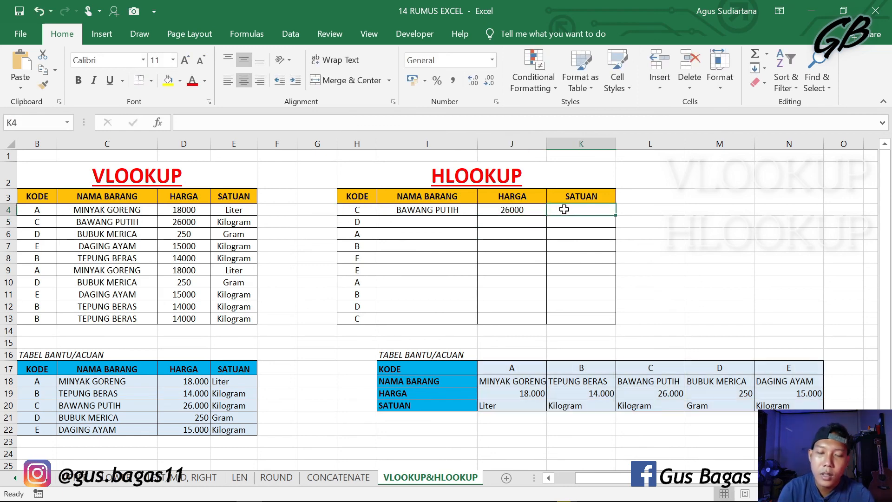
pyautogui.hotkey('ctrl', 'v')
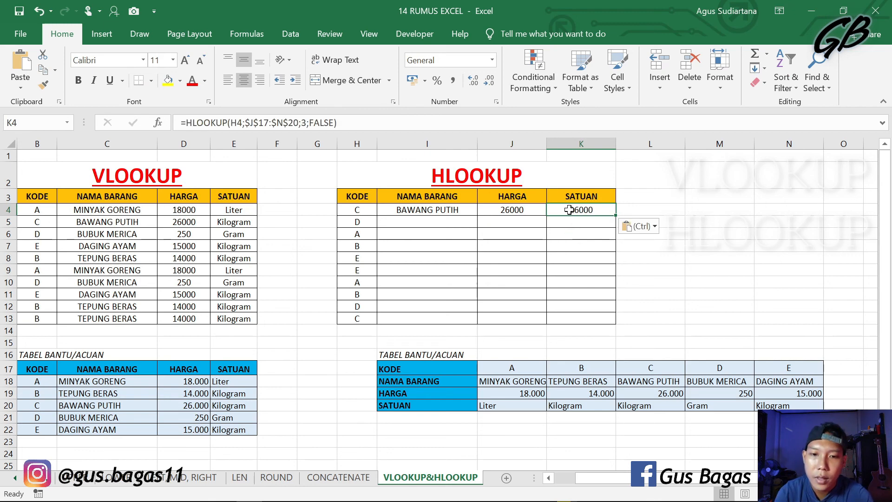
# Step: Set the row index in K4's HLOOKUP formula to 4 and enter the formula
pyautogui.rightClick(569, 210)
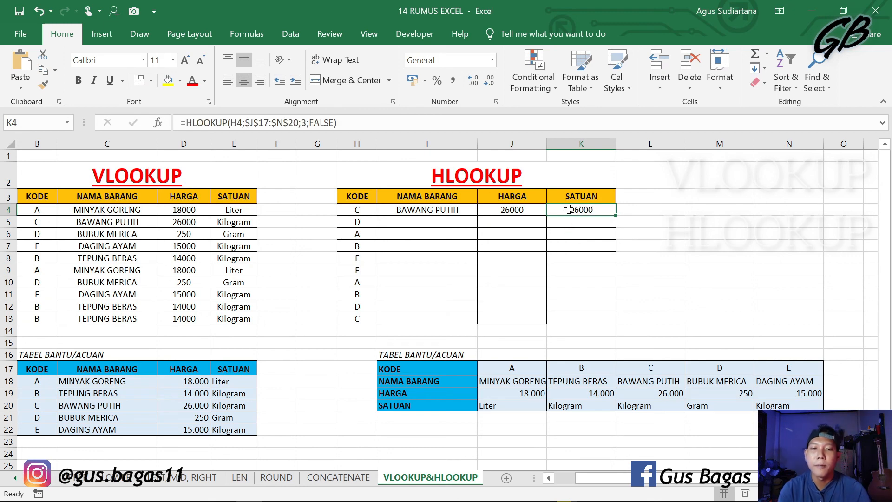
pyautogui.click(564, 234)
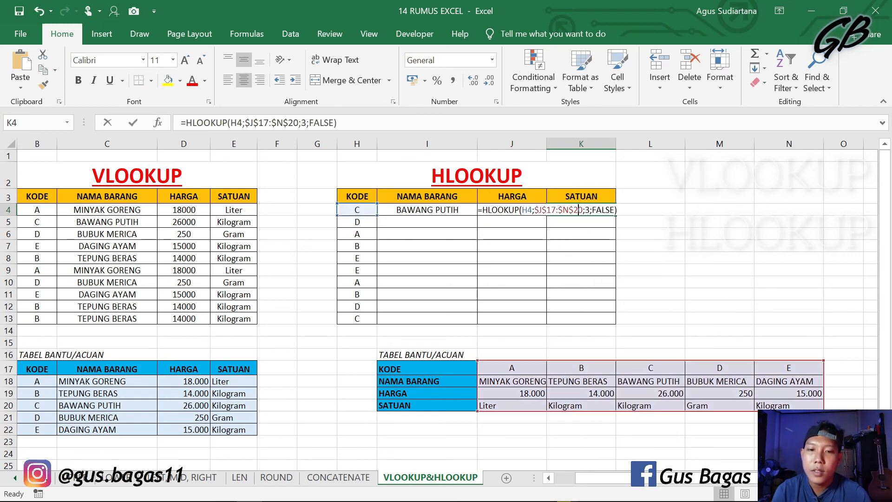
pyautogui.doubleClick(572, 210)
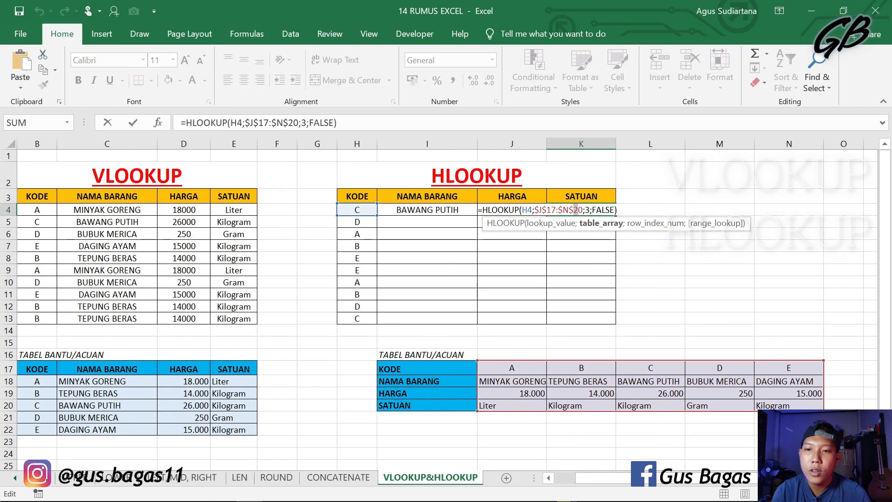
pyautogui.click(306, 122)
pyautogui.press('BackSpace')
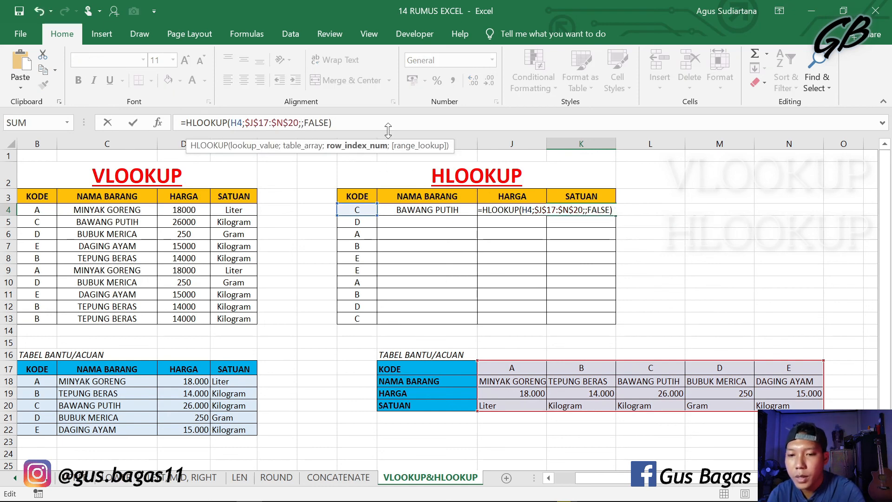
pyautogui.write('4')
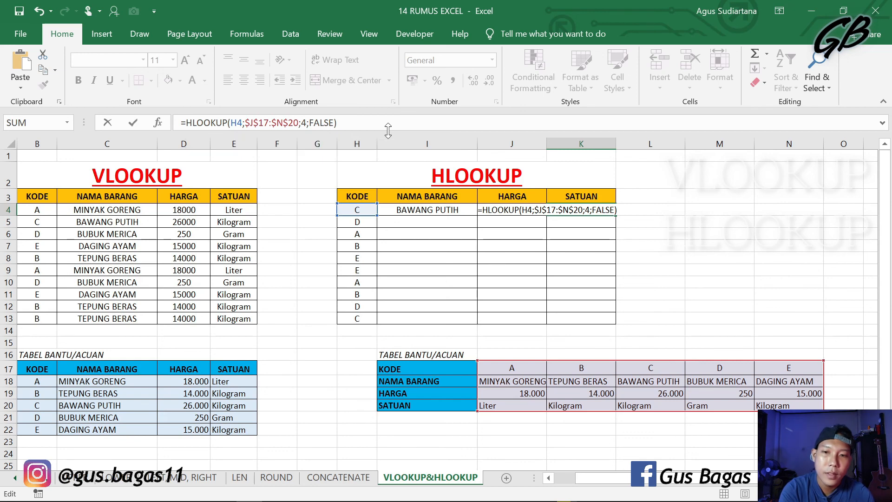
pyautogui.press('Return')
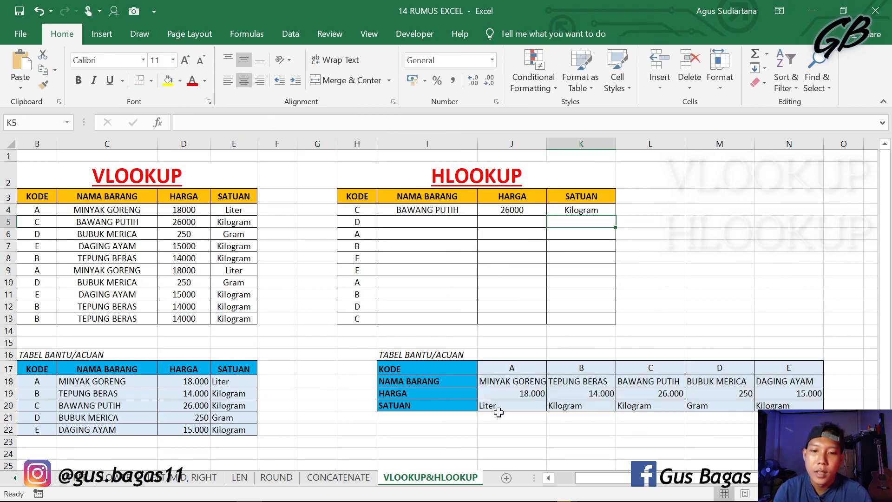
# Step: Fill the HLOOKUP formulas in I4, J4 and K4 down through row 13 of the HLOOKUP table
pyautogui.click(552, 280)
pyautogui.click(448, 224)
pyautogui.click(442, 282)
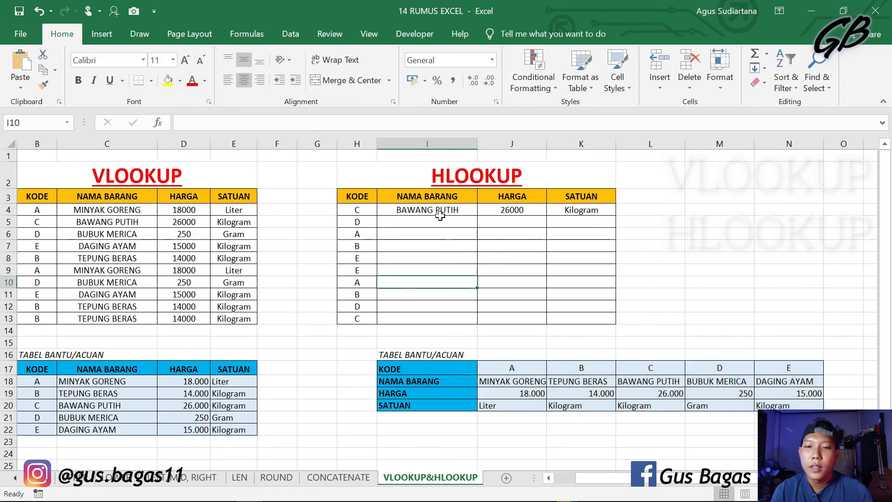
pyautogui.click(440, 215)
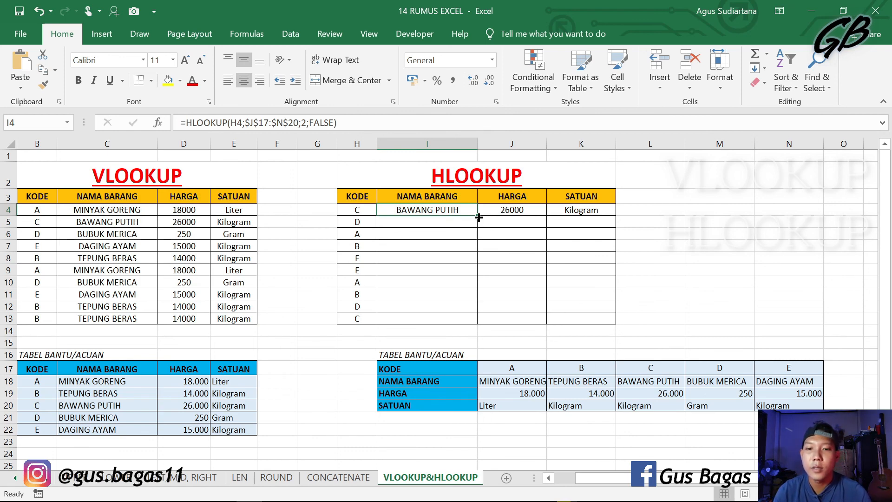
pyautogui.moveTo(478, 217); pyautogui.dragTo(478, 320)
pyautogui.click(502, 214)
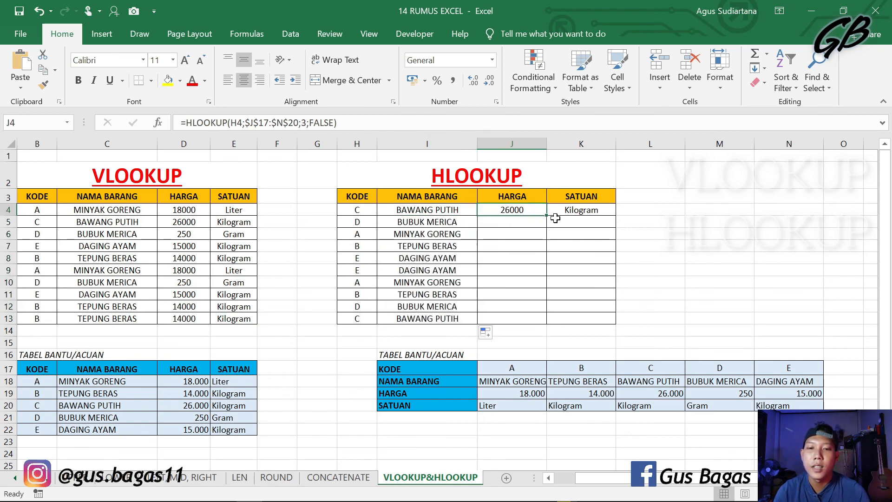
pyautogui.doubleClick(547, 216)
pyautogui.click(580, 211)
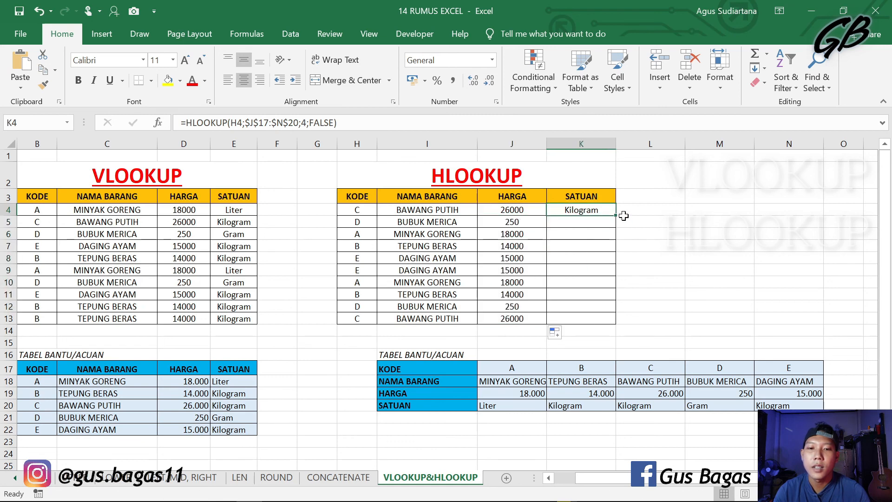
pyautogui.moveTo(616, 215); pyautogui.dragTo(619, 322)
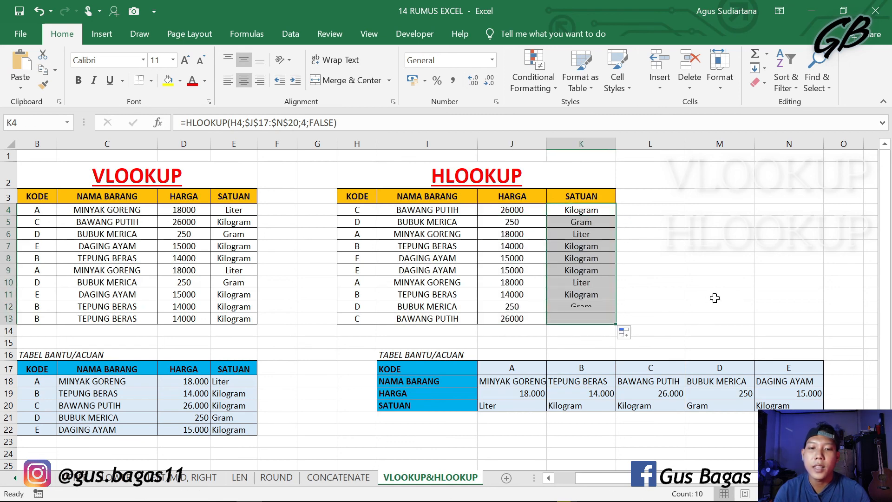
pyautogui.click(715, 297)
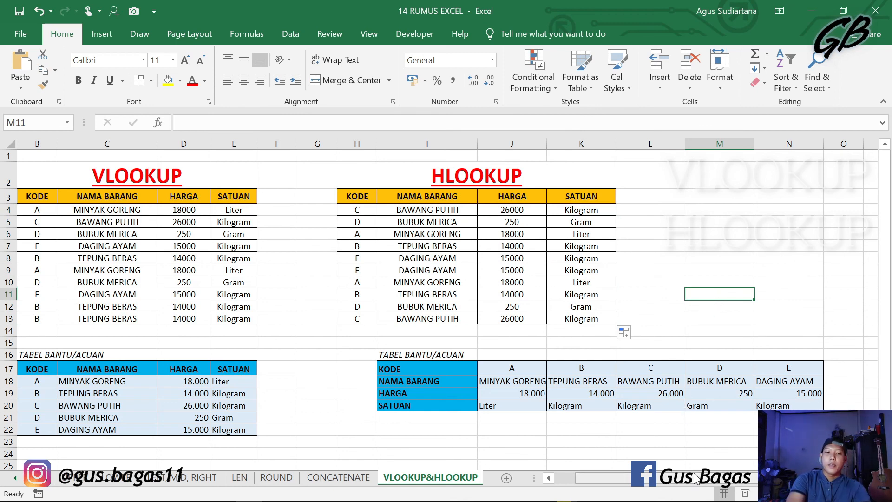
pyautogui.moveTo(696, 478); pyautogui.dragTo(689, 478)
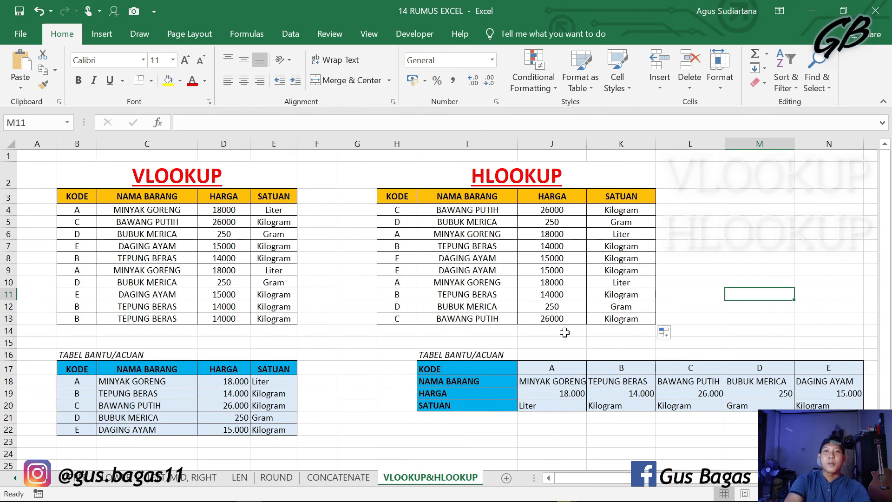